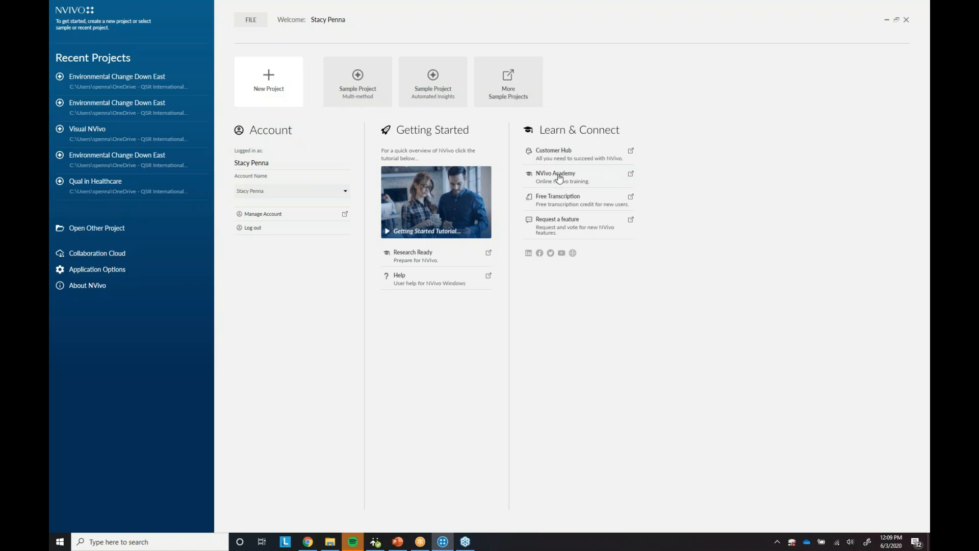
View the online help page listing more sample projects, and return to the NVivo welcome screen.
mouse_move(377, 79)
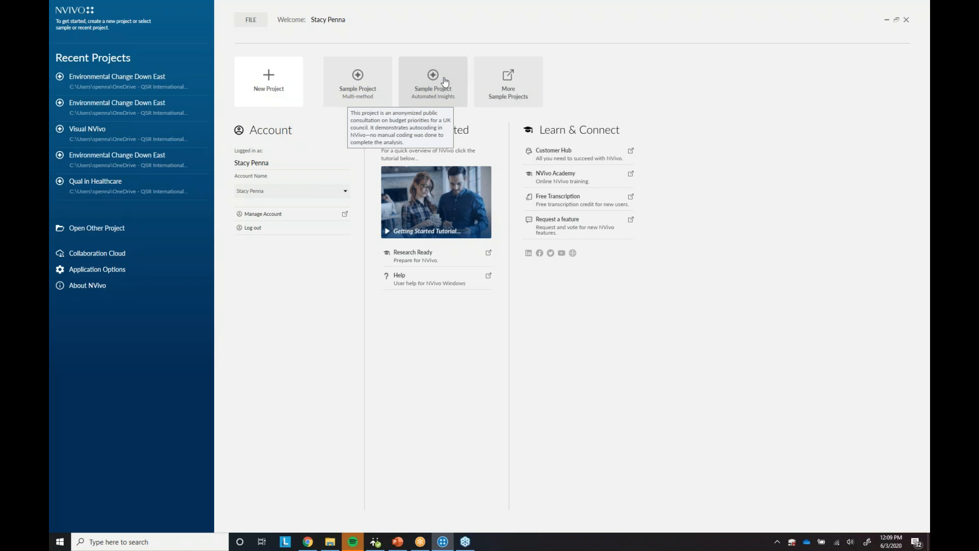
left_click(508, 81)
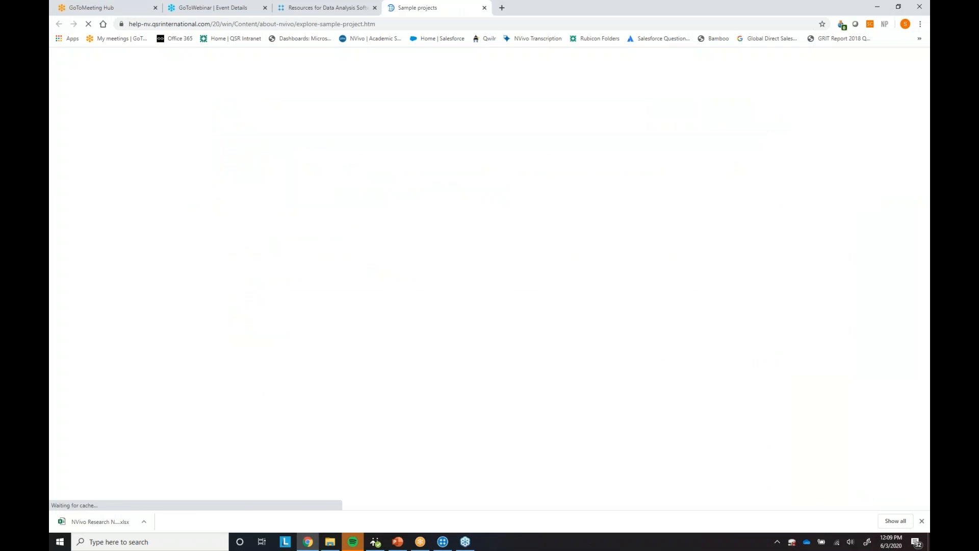
scroll(415, 324, "down", 2)
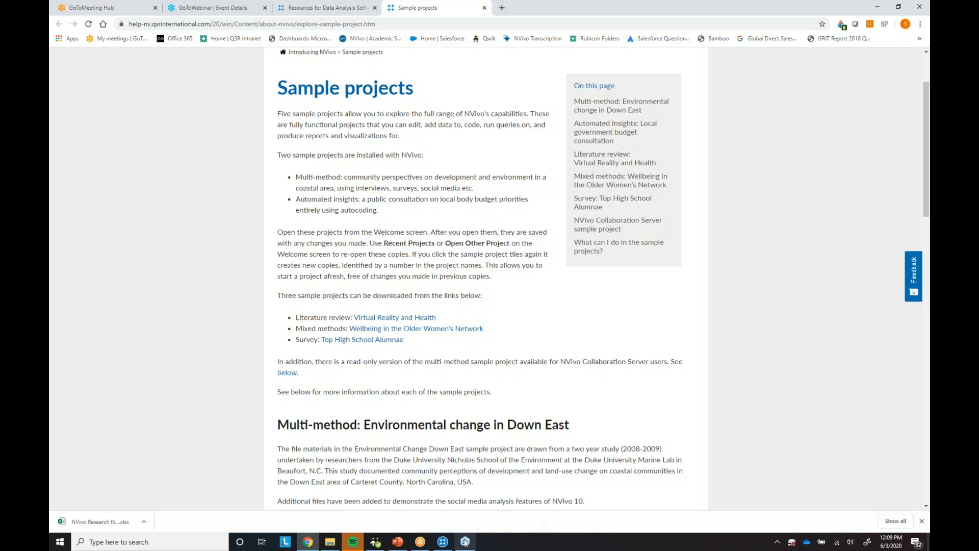
left_click(442, 542)
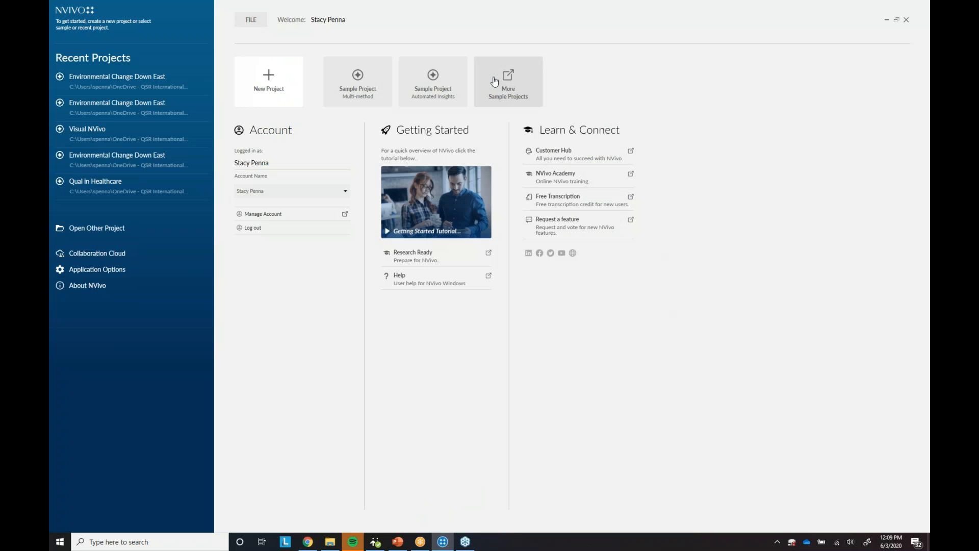
Open the Multi-method sample project and go through its welcome tour from Import to Centralize, exiting at the end.
left_click(356, 84)
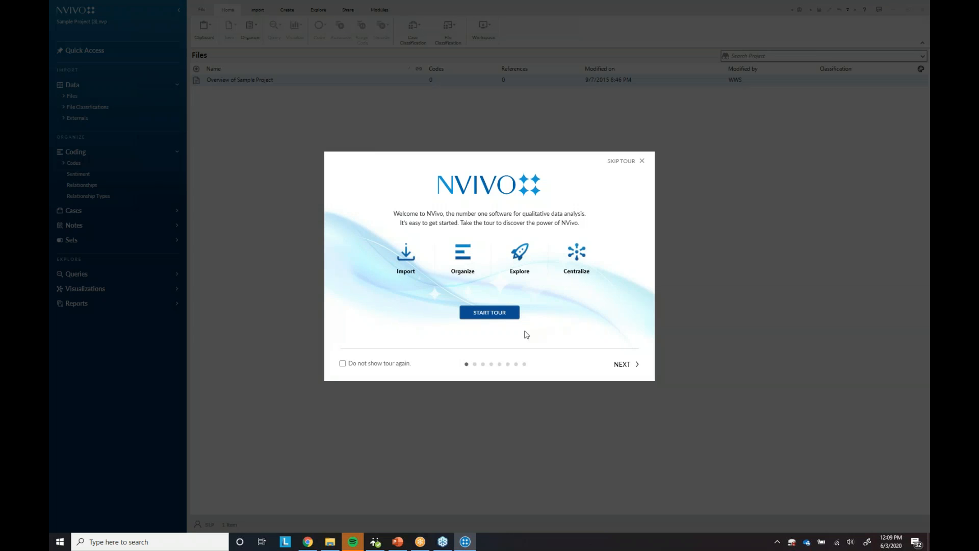
left_click(490, 316)
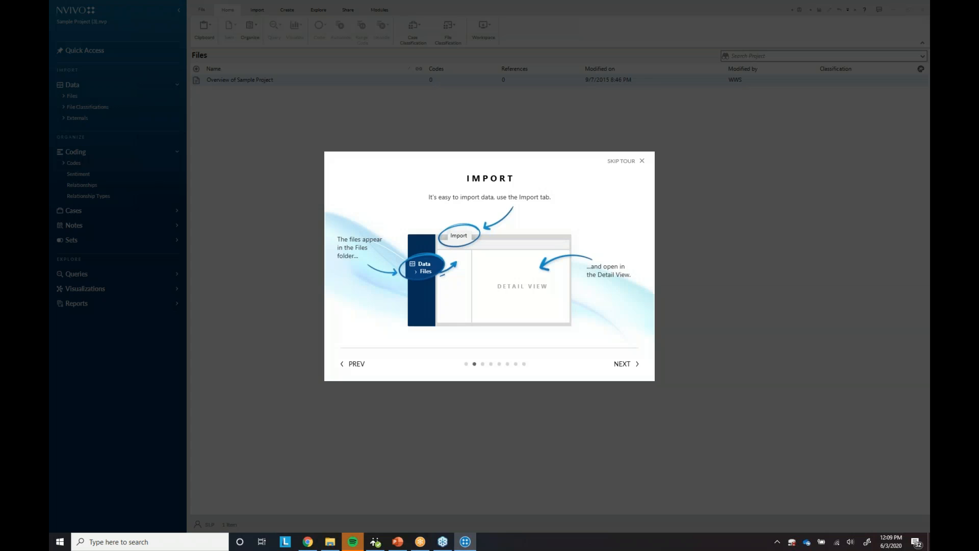
left_click(626, 367)
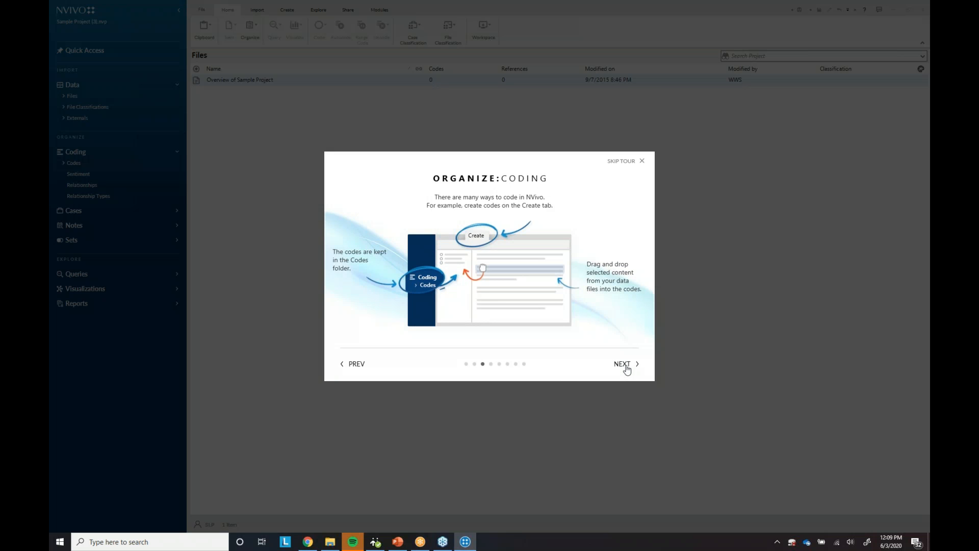
left_click(626, 368)
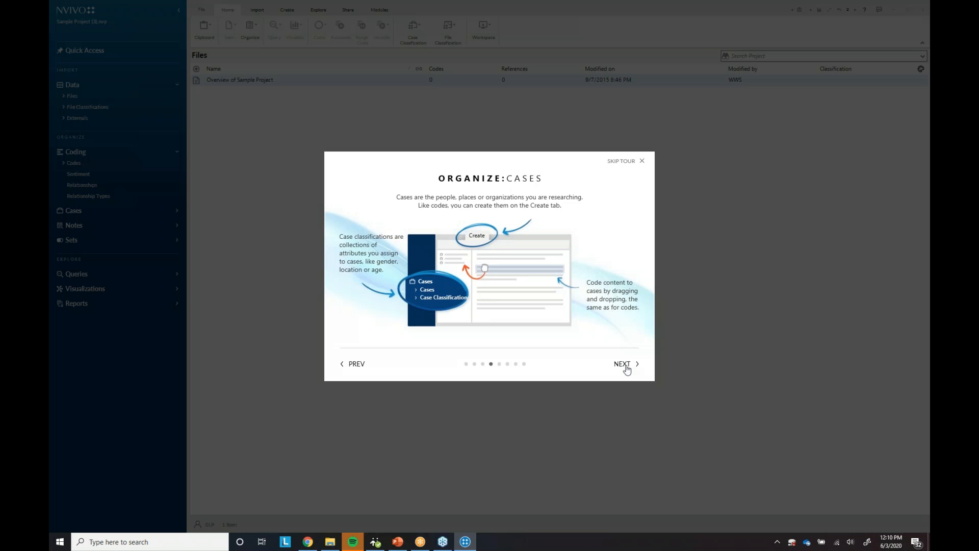
left_click(627, 367)
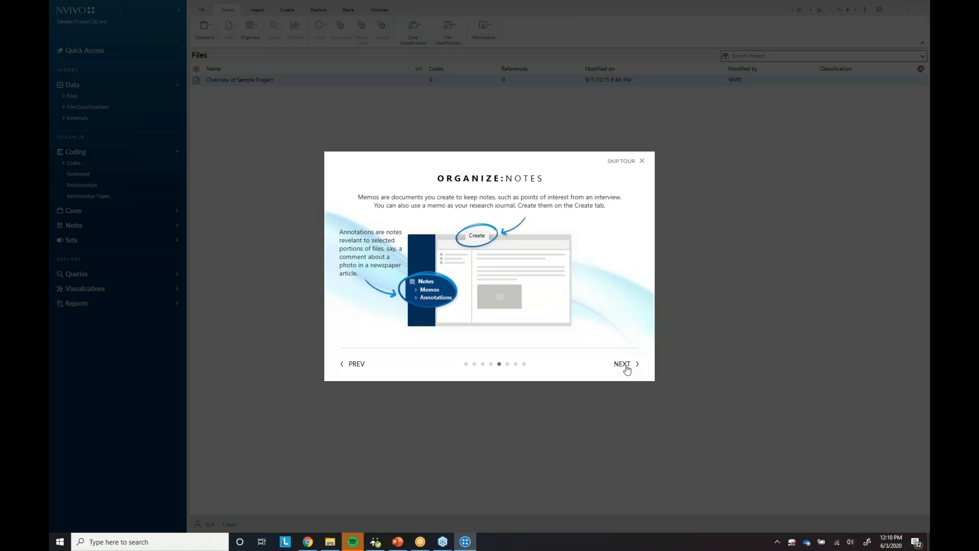
left_click(626, 368)
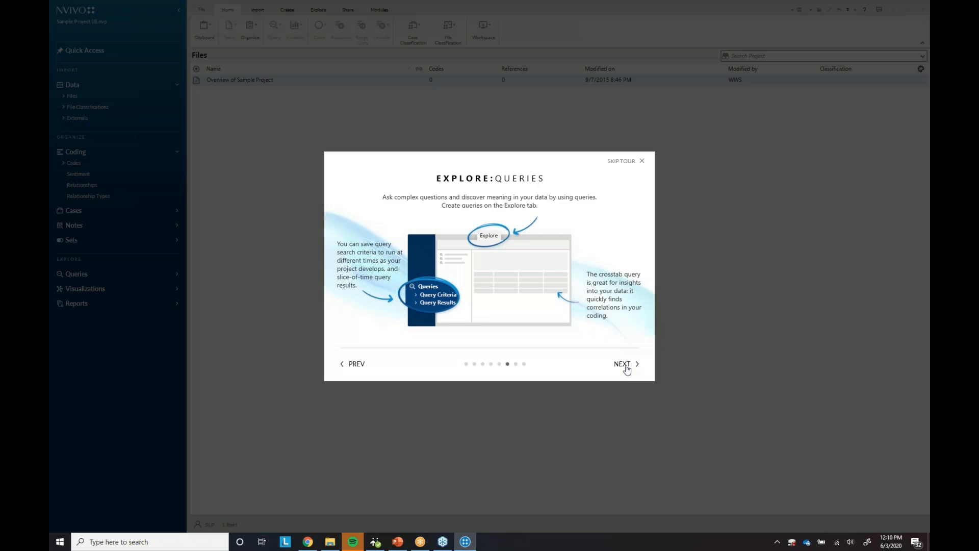
left_click(626, 368)
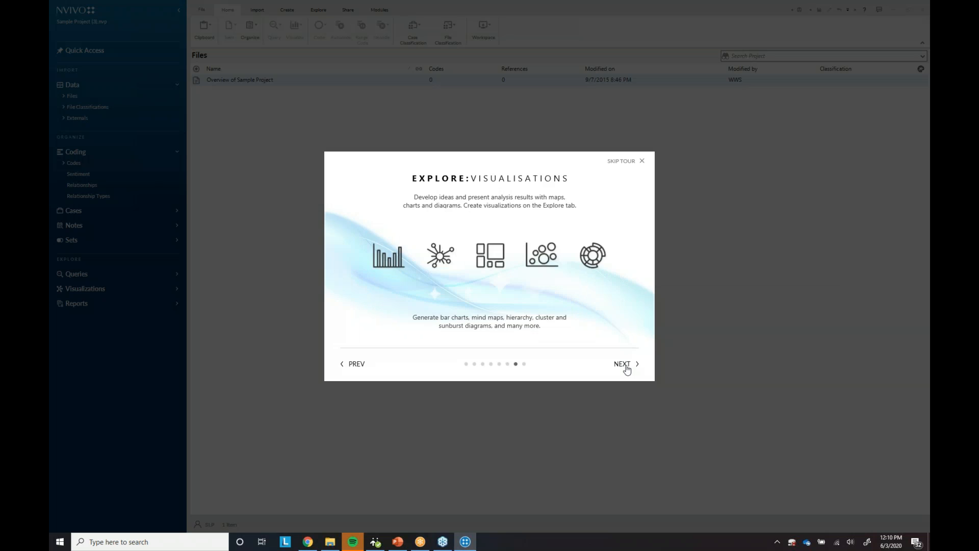
left_click(626, 367)
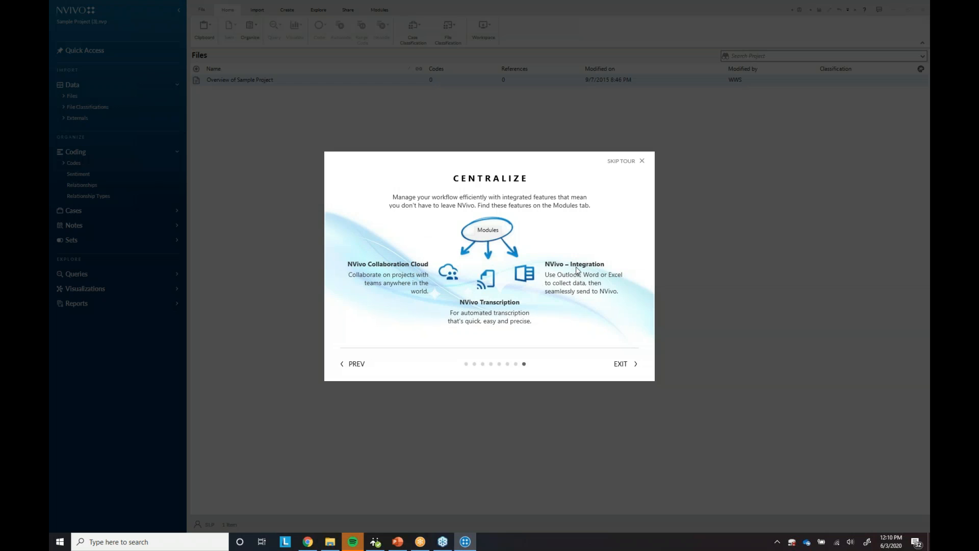
left_click(622, 365)
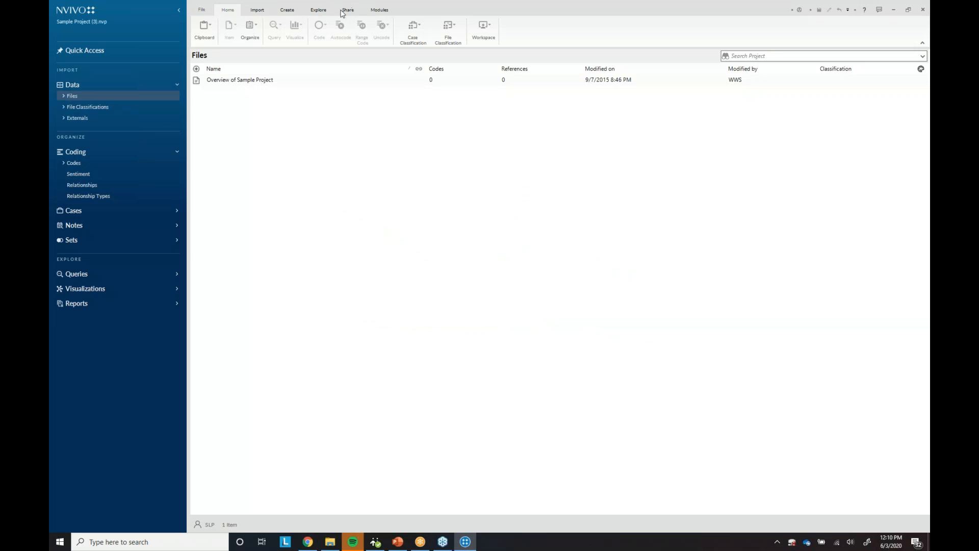
left_click(318, 14)
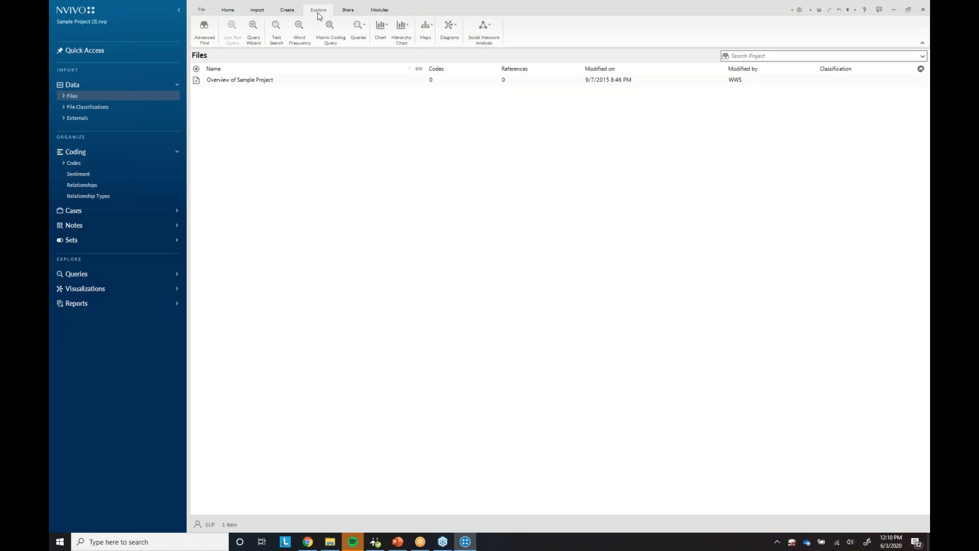
left_click(358, 27)
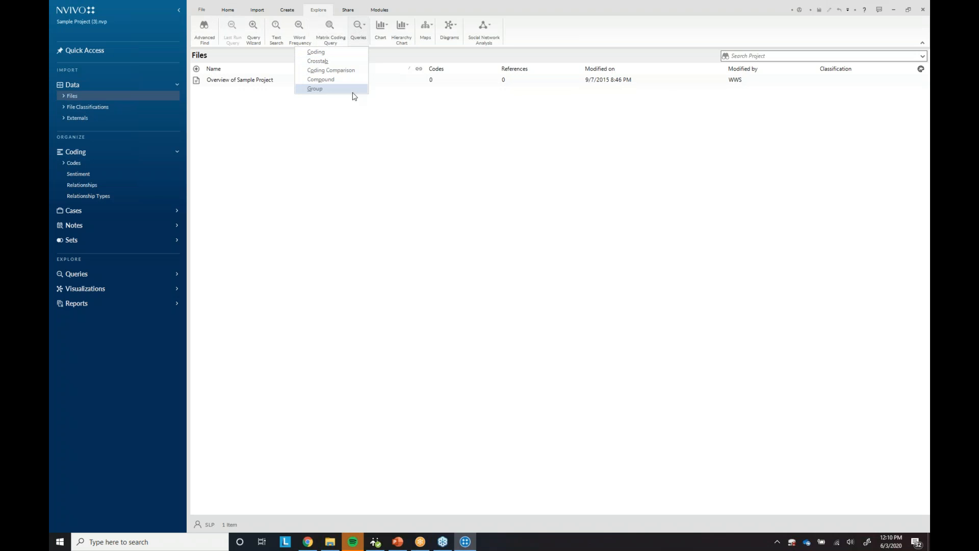
left_click(381, 151)
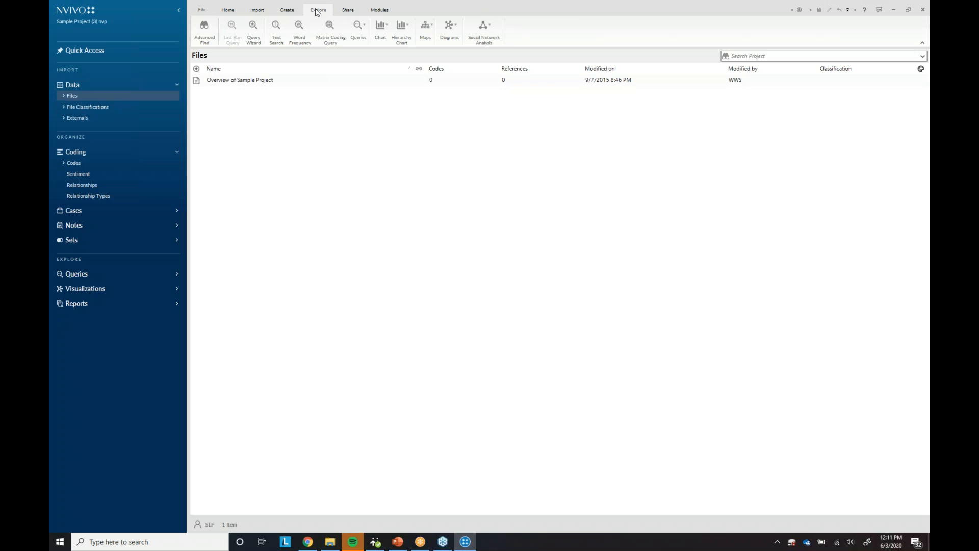
Create a new mind map named Study and label its central idea Research Question.
left_click(425, 33)
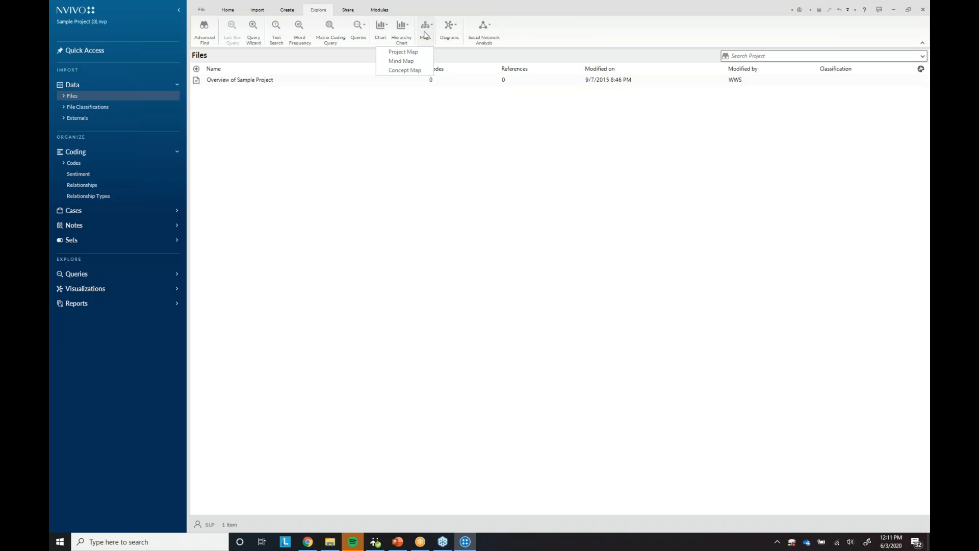
left_click(403, 61)
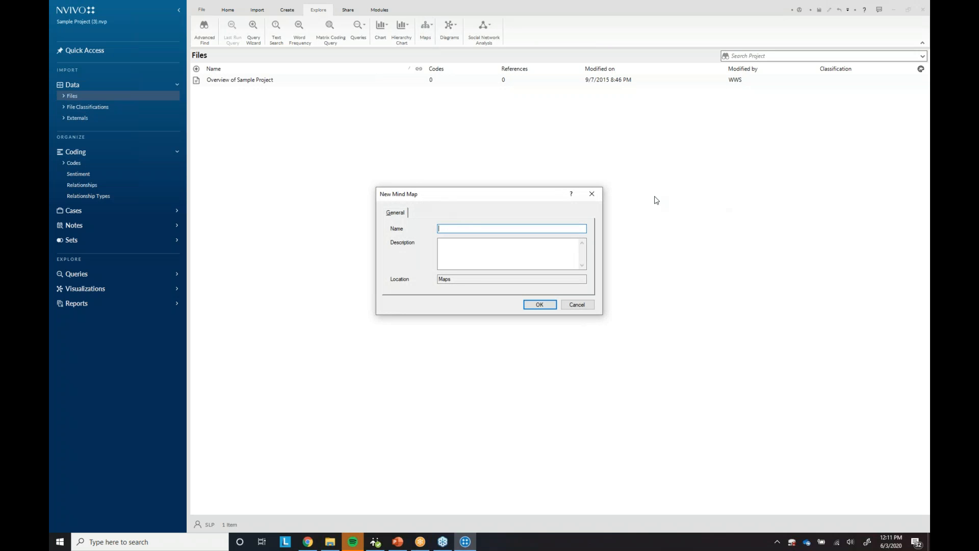
type("Study")
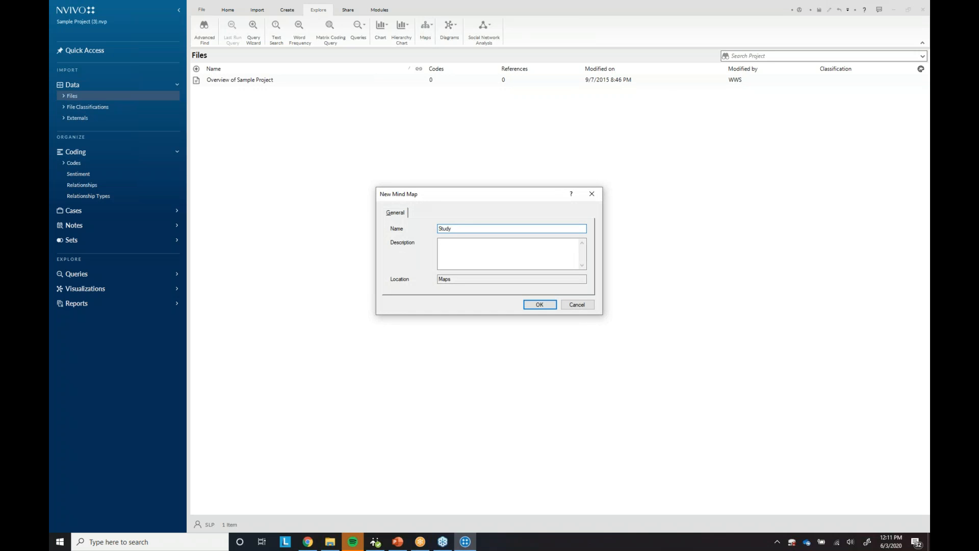
left_click(545, 304)
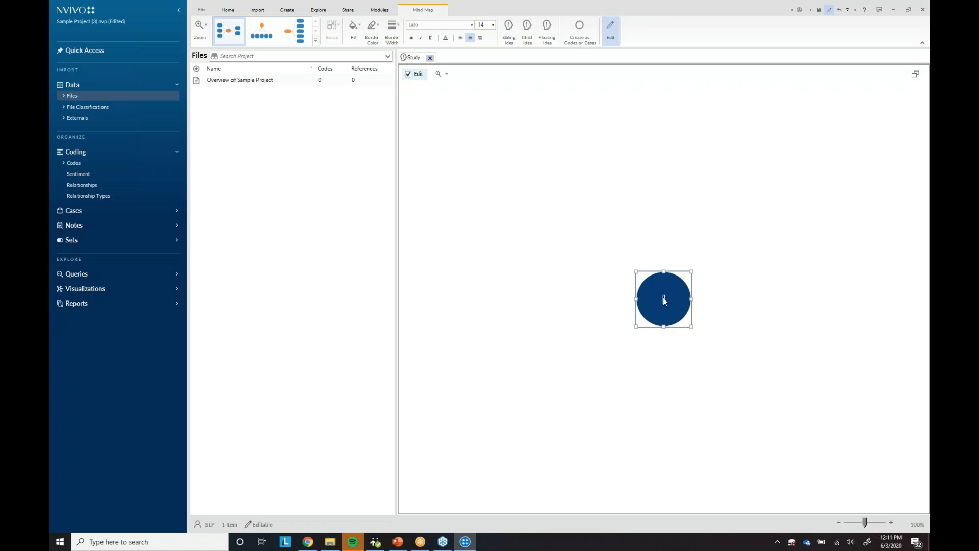
type("Research Question")
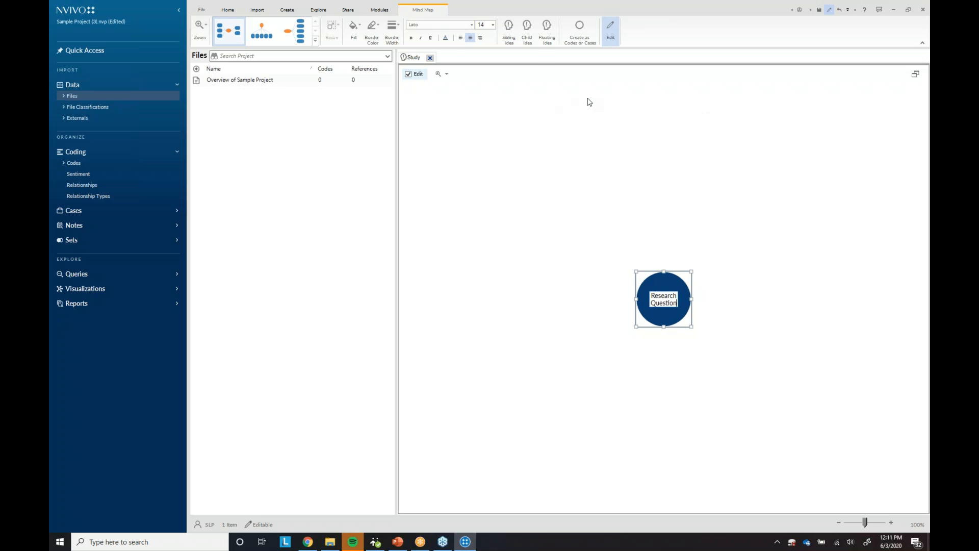
Add two ideas connected to Research Question in the mind map, labelled Theme 1 and Theme 2.
left_click(530, 34)
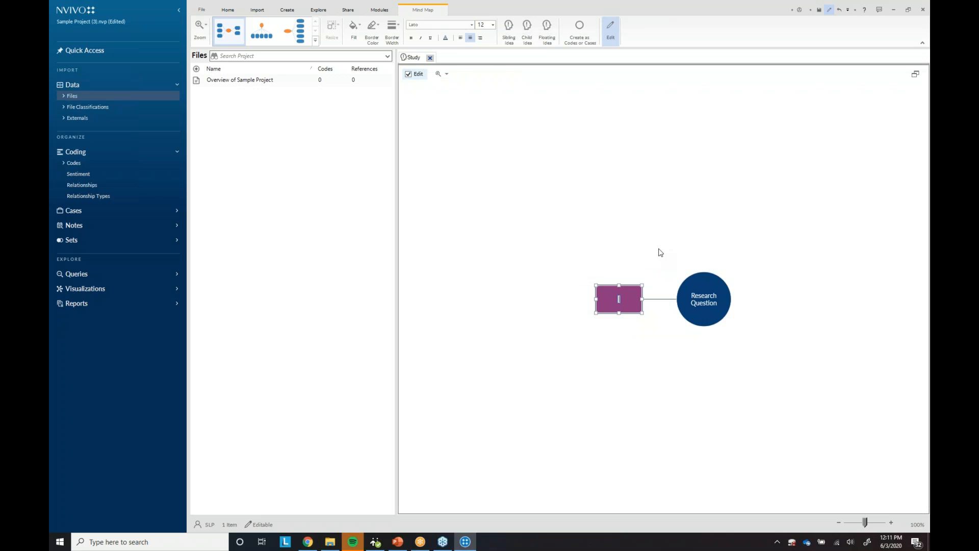
type("Theme 1")
left_click(510, 36)
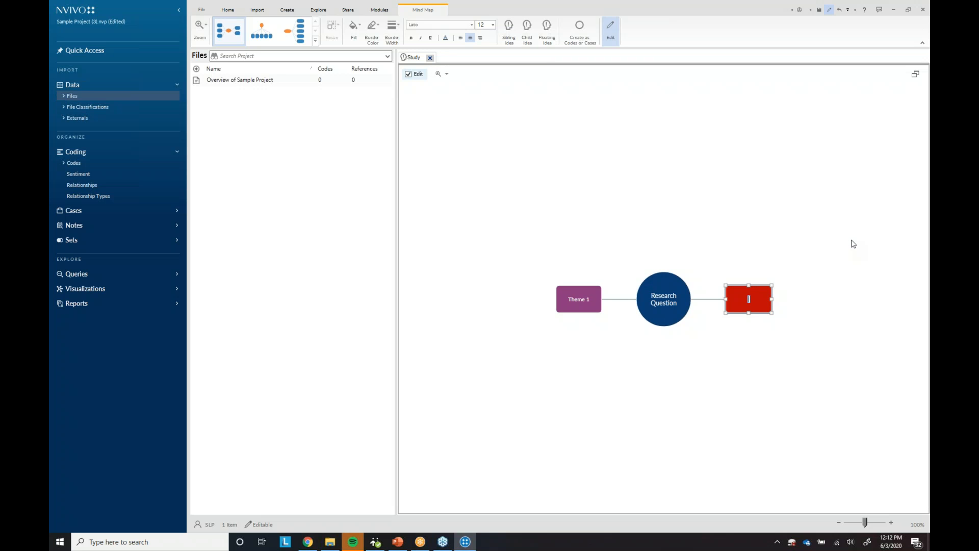
type("Theme 2")
Add a child idea labelled Theme 3 under Theme 2 and lay out the map with all ideas branching rightward from Research Question.
left_click(528, 29)
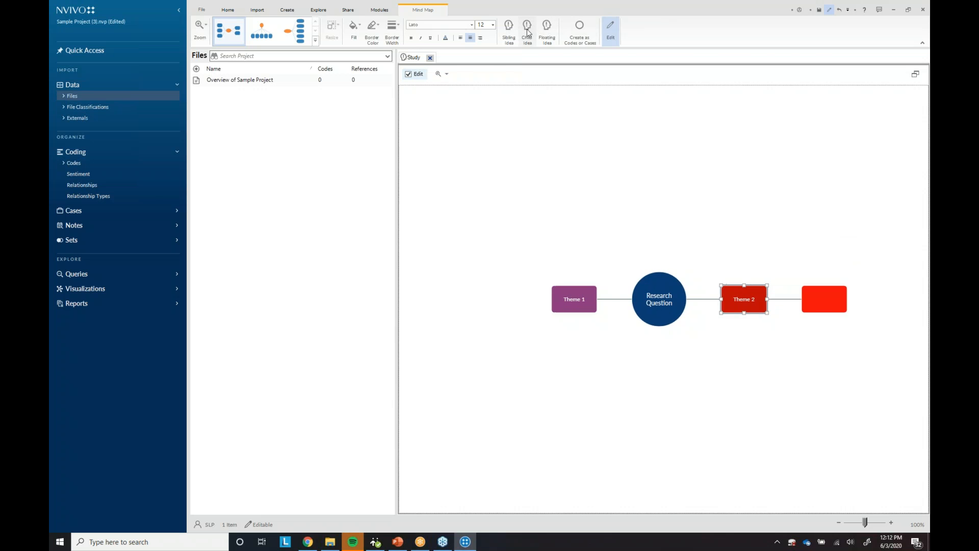
type("Th")
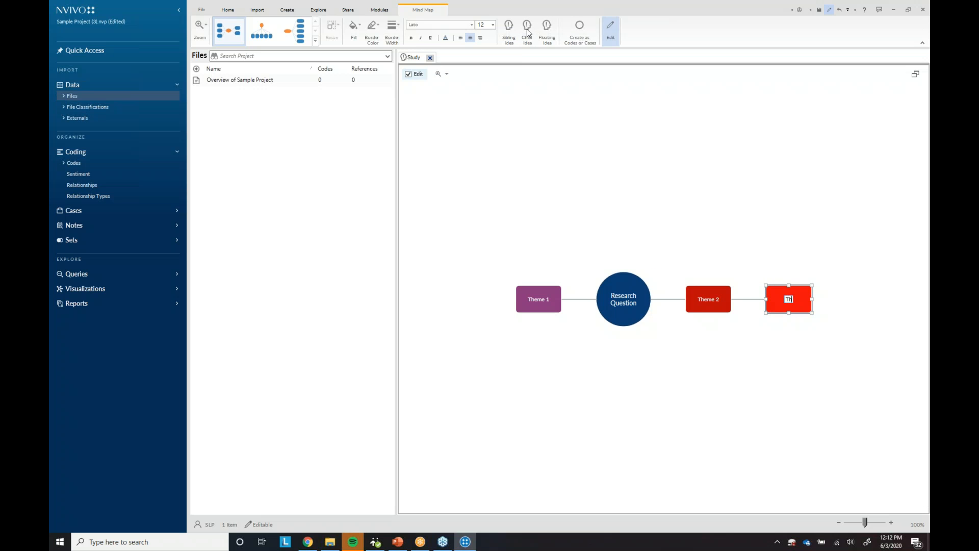
type("eme 3")
left_click(262, 31)
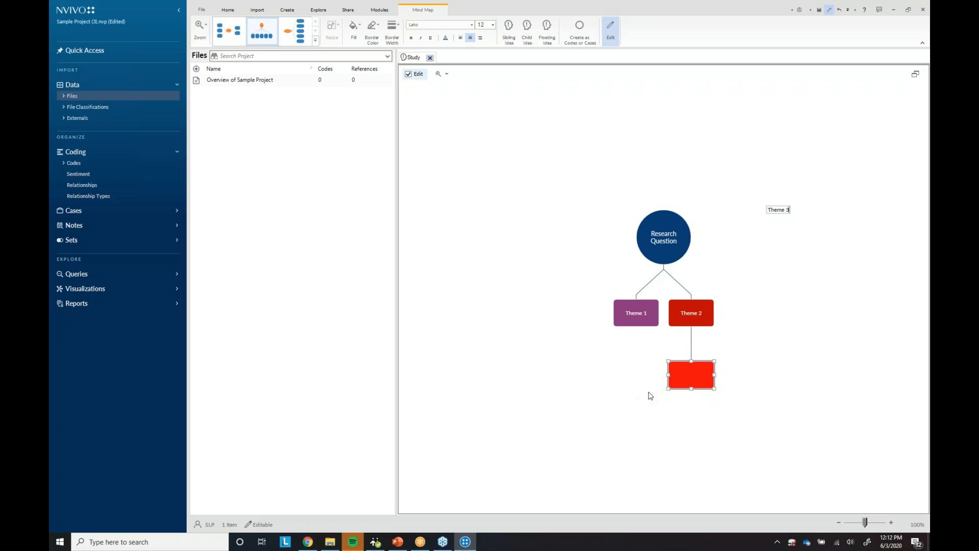
double_click(691, 378)
left_click(759, 360)
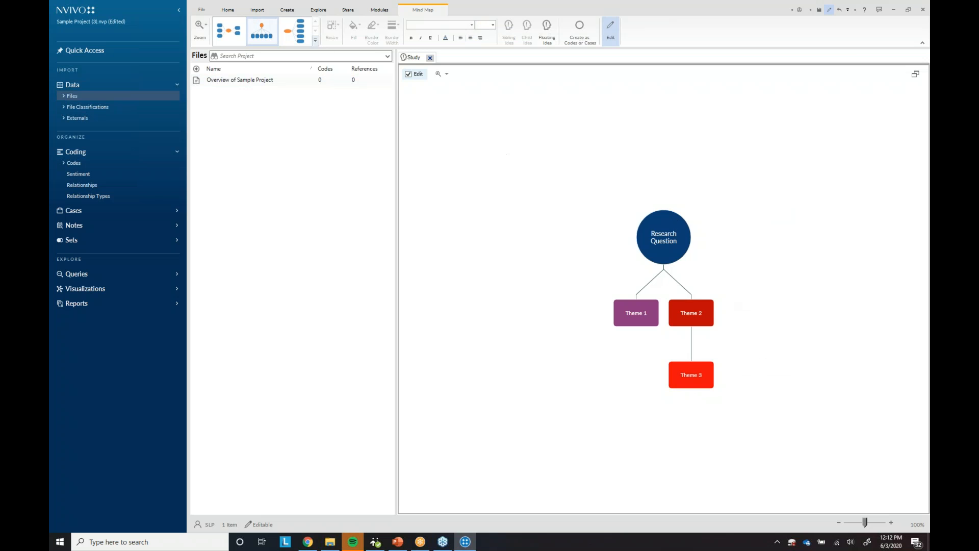
left_click(302, 34)
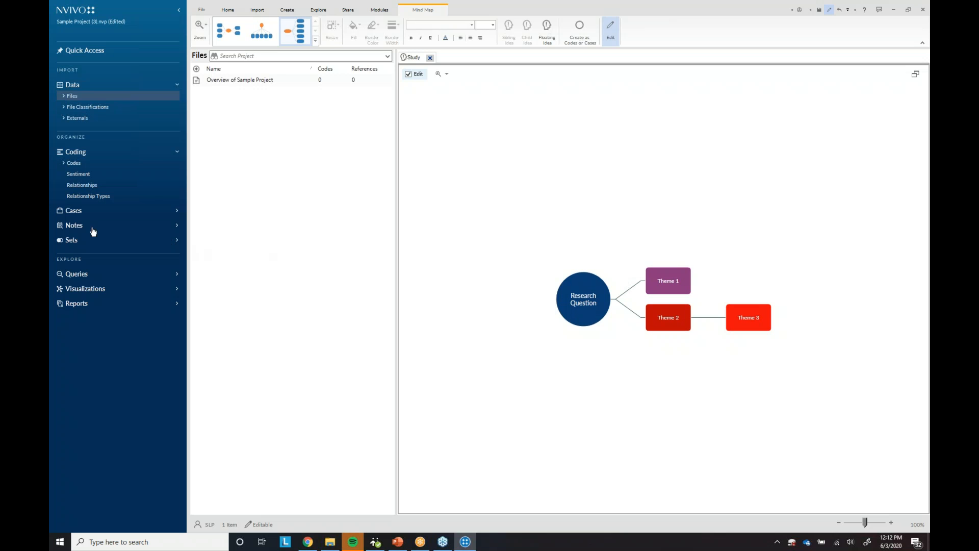
Create a new folder named Research Themes inside the Codes folder.
left_click(72, 163)
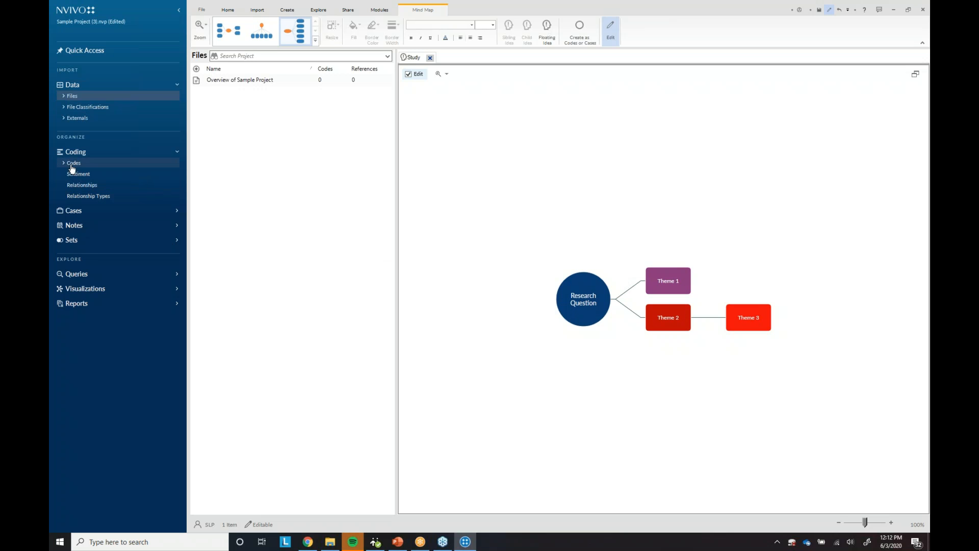
right_click(75, 170)
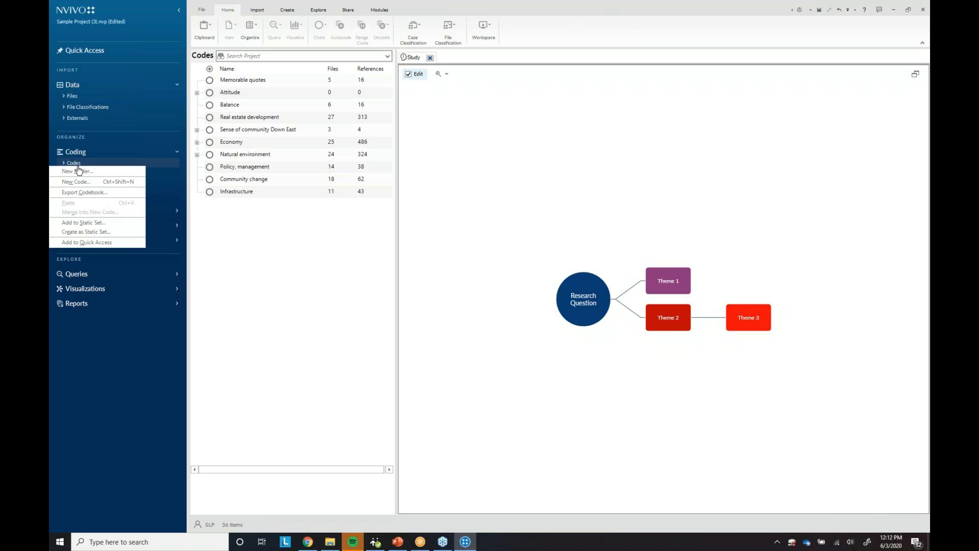
left_click(83, 174)
type("Research Themes")
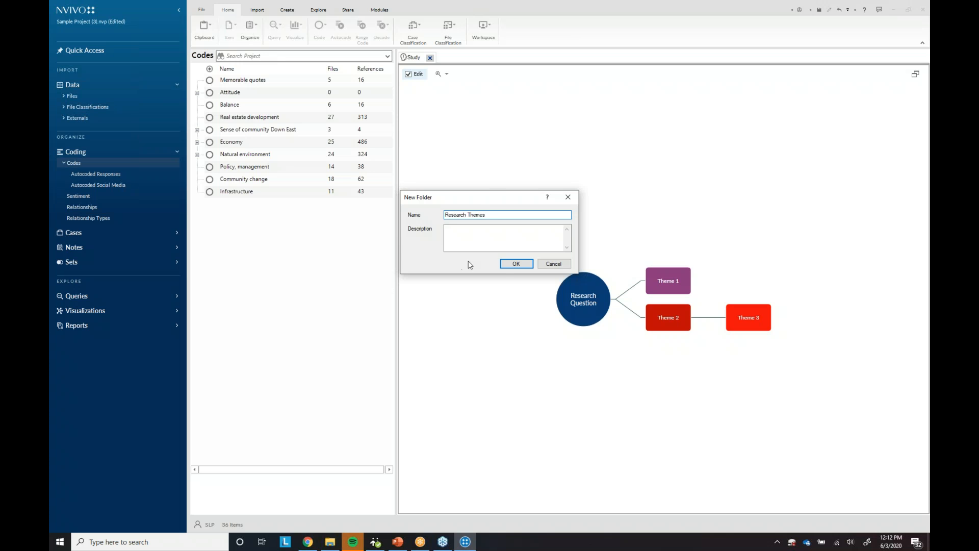
left_click(501, 264)
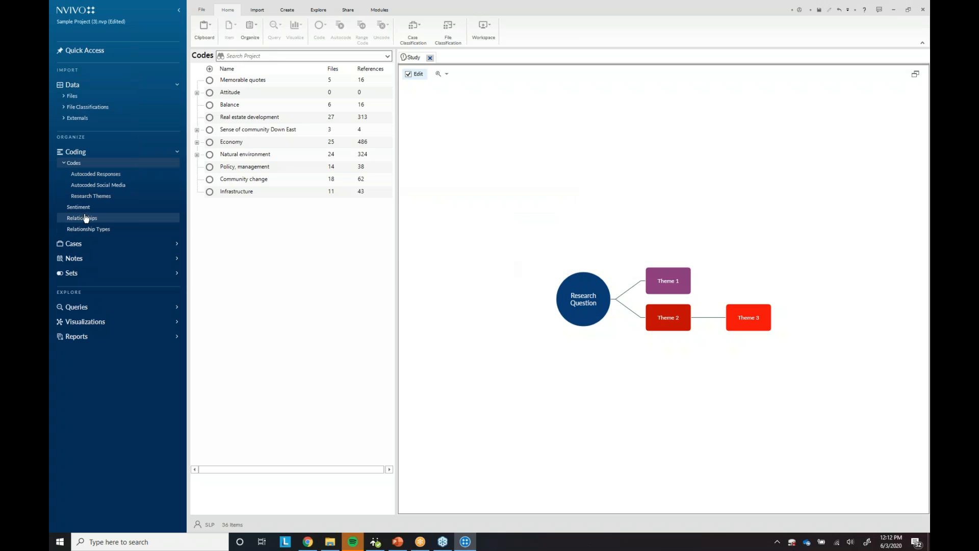
Create codes from the Study mind map's ideas in the Research Themes folder under Codes.
left_click(490, 120)
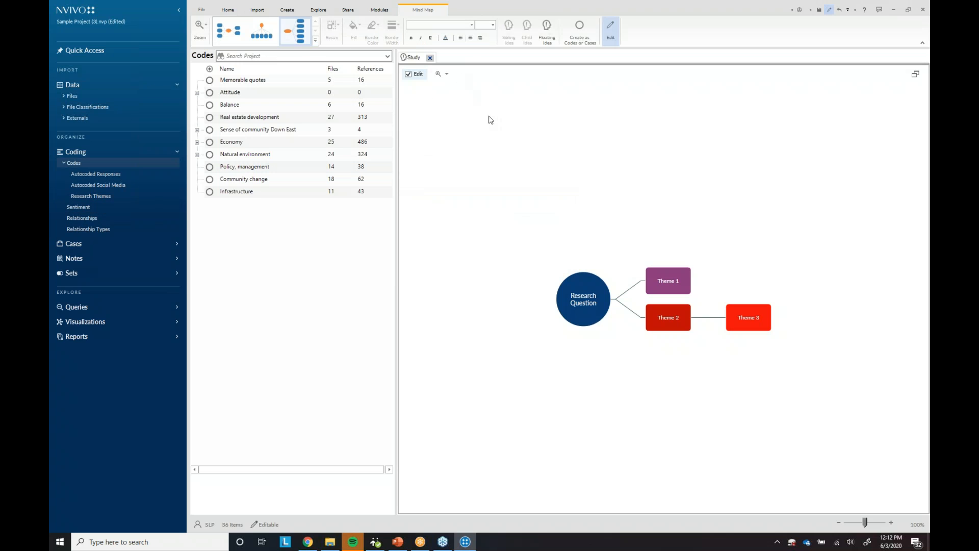
left_click(581, 28)
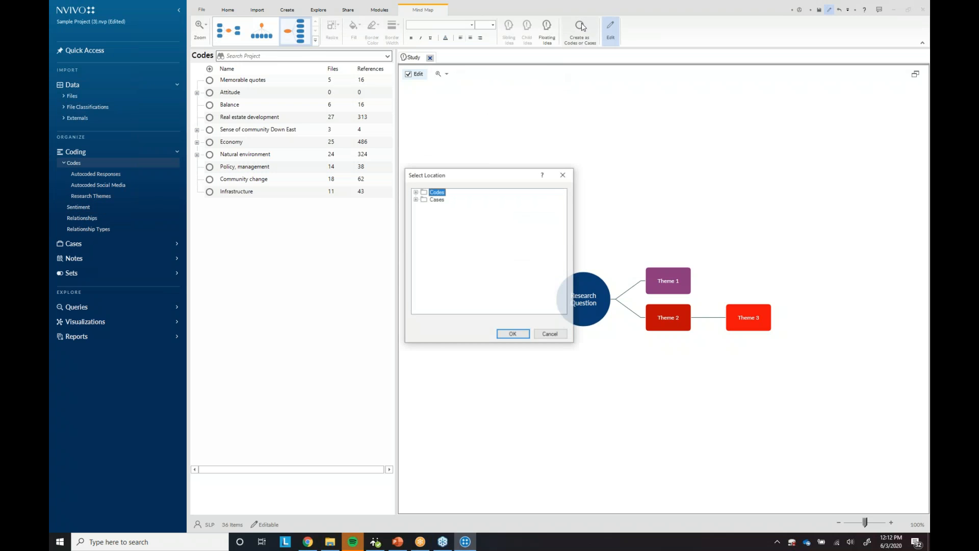
left_click(416, 192)
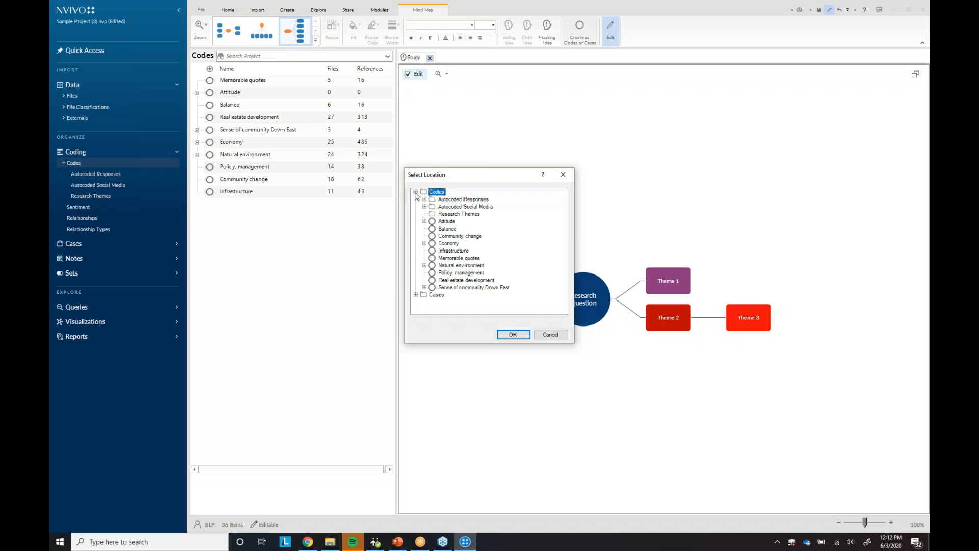
left_click(447, 214)
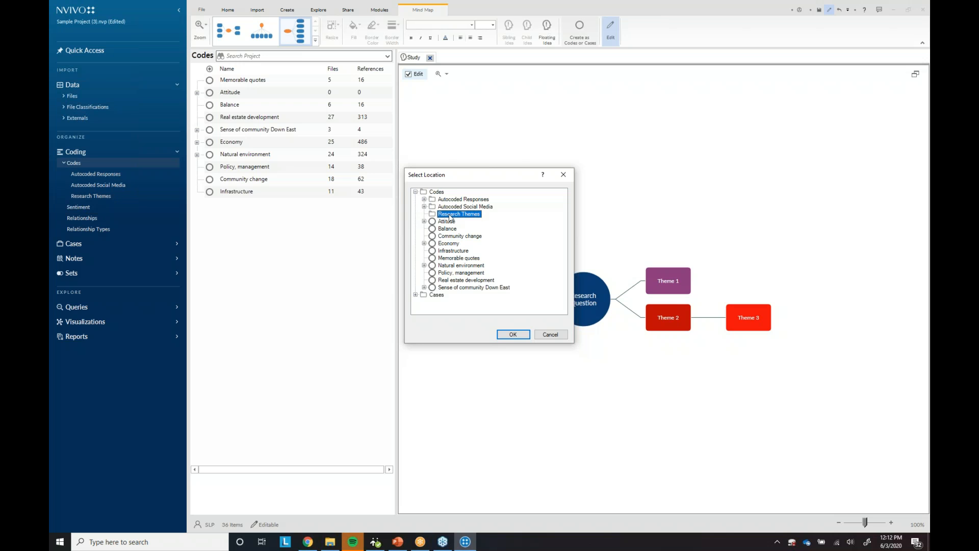
left_click(513, 334)
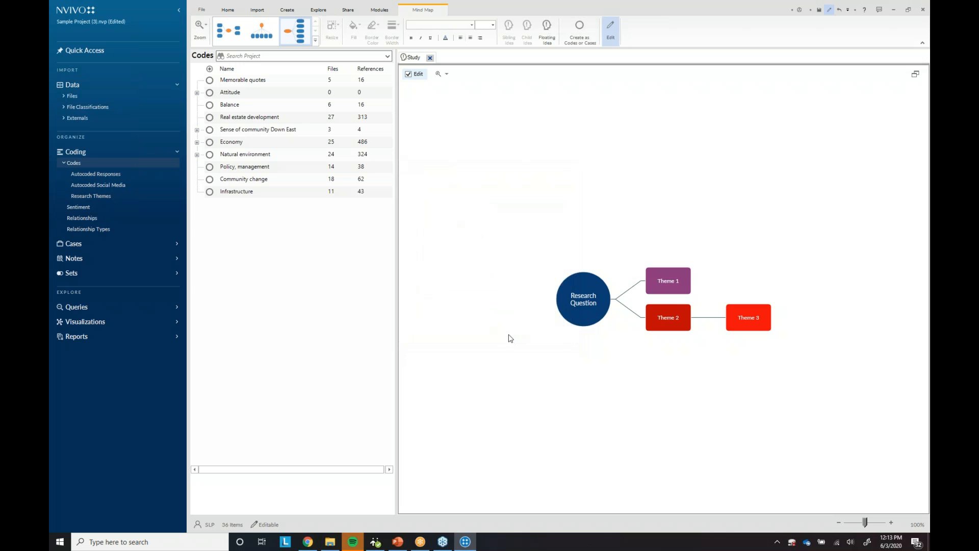
View the codes under Research Question in the Research Themes folder and close the Study mind map.
left_click(102, 198)
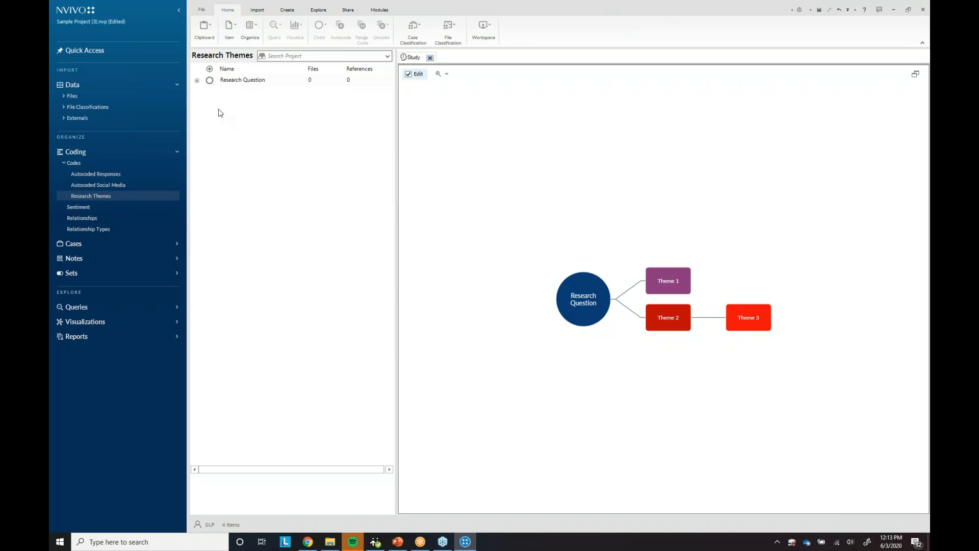
left_click(197, 80)
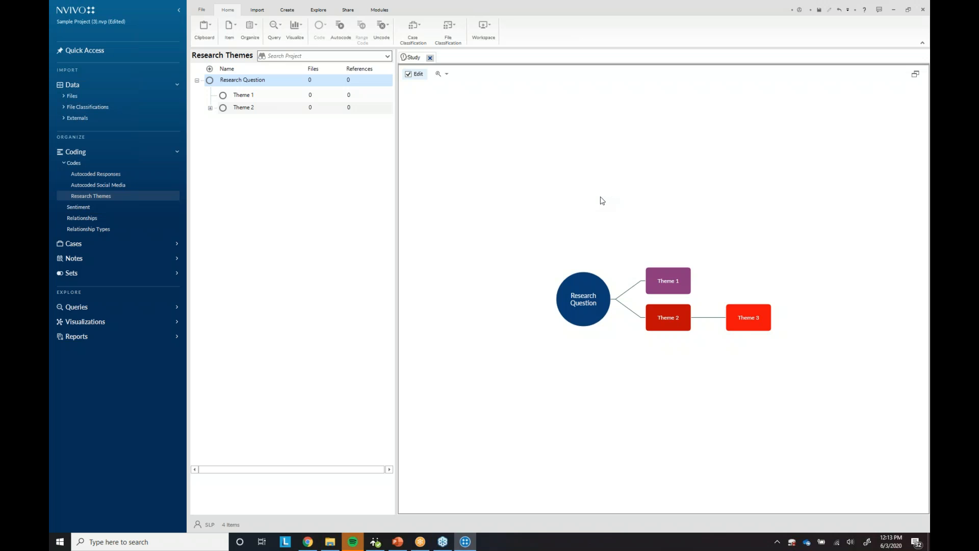
left_click(430, 58)
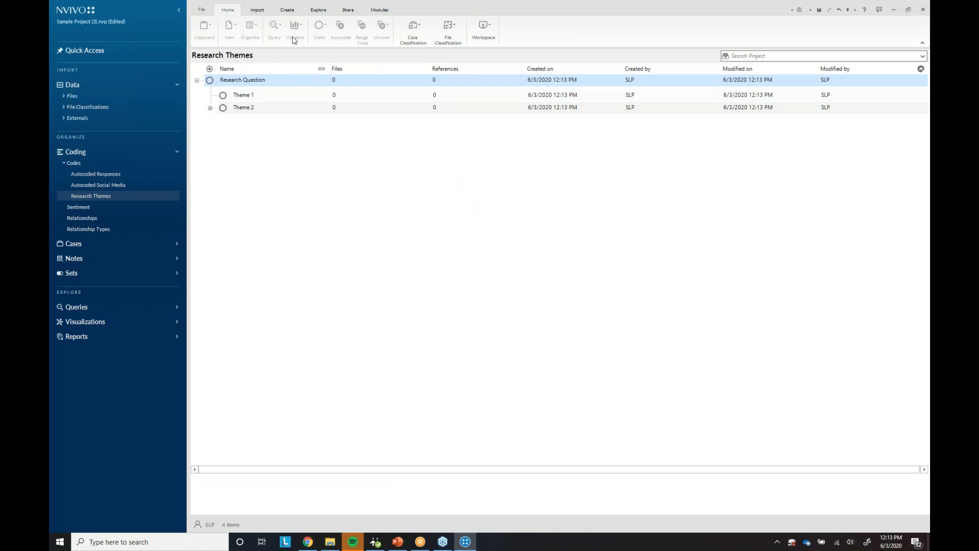
left_click(320, 13)
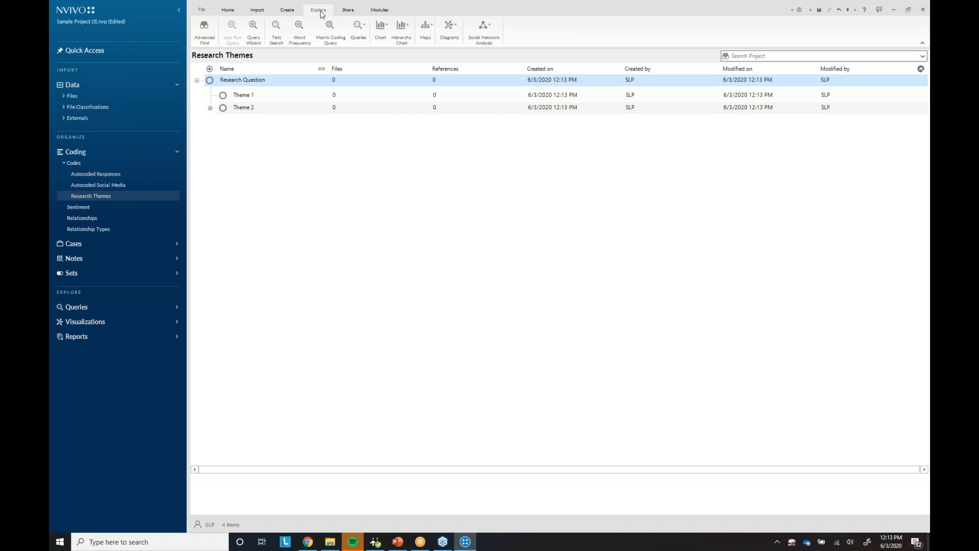
left_click(226, 11)
left_click(413, 41)
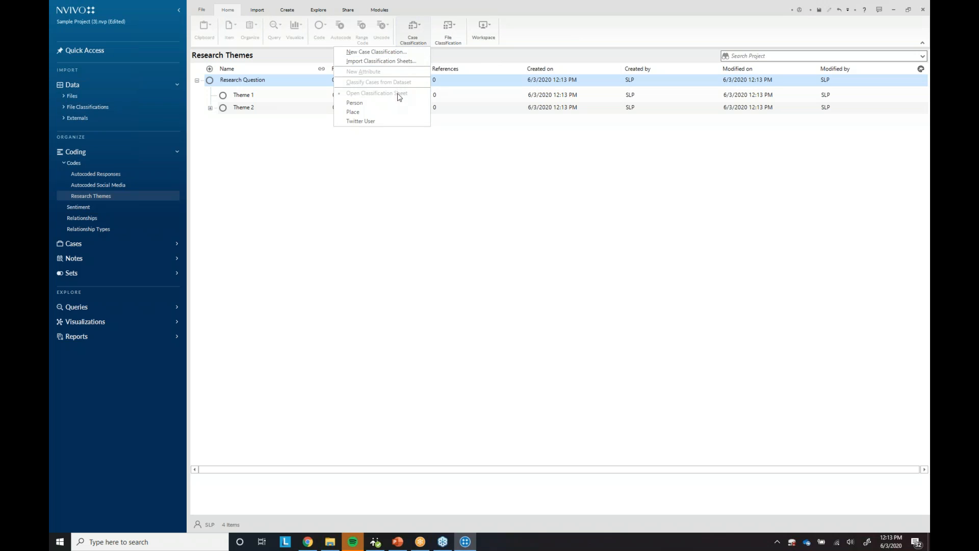
left_click(485, 197)
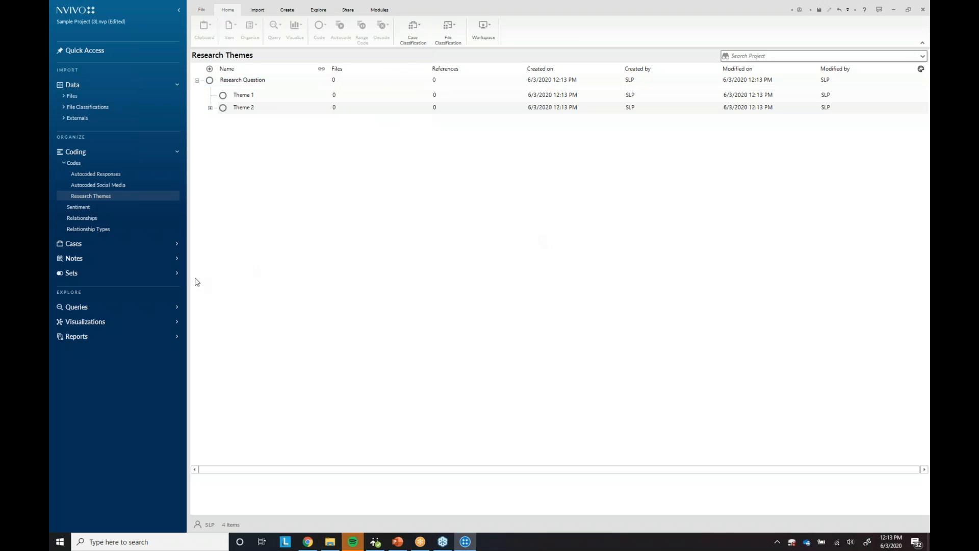
Open the People folder under Cases and expand the Interview Participants case to review its individual cases.
left_click(66, 246)
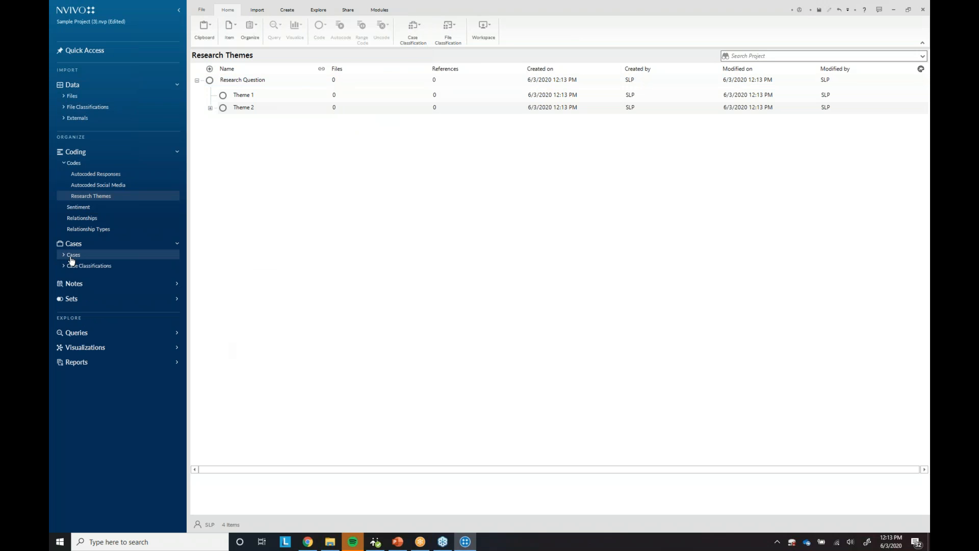
left_click(67, 255)
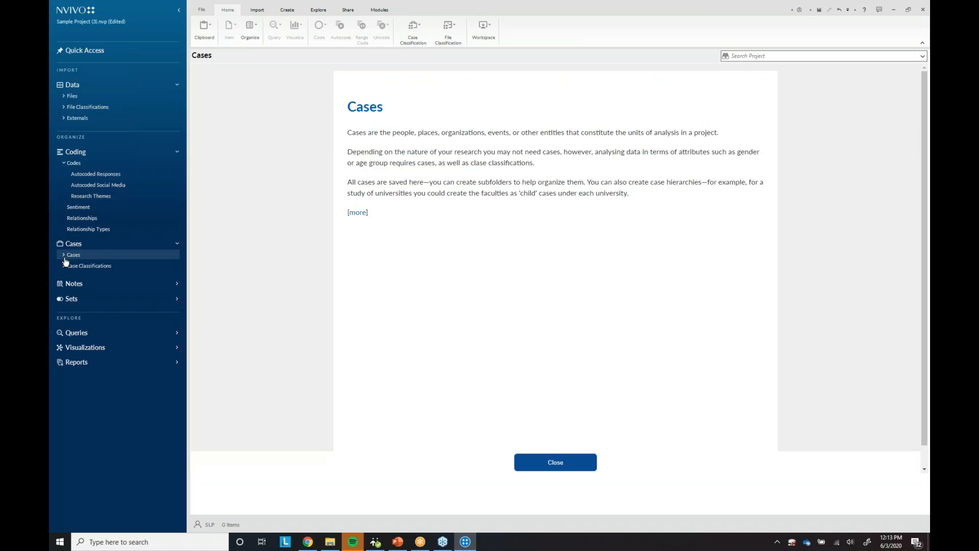
left_click(64, 255)
left_click(66, 264)
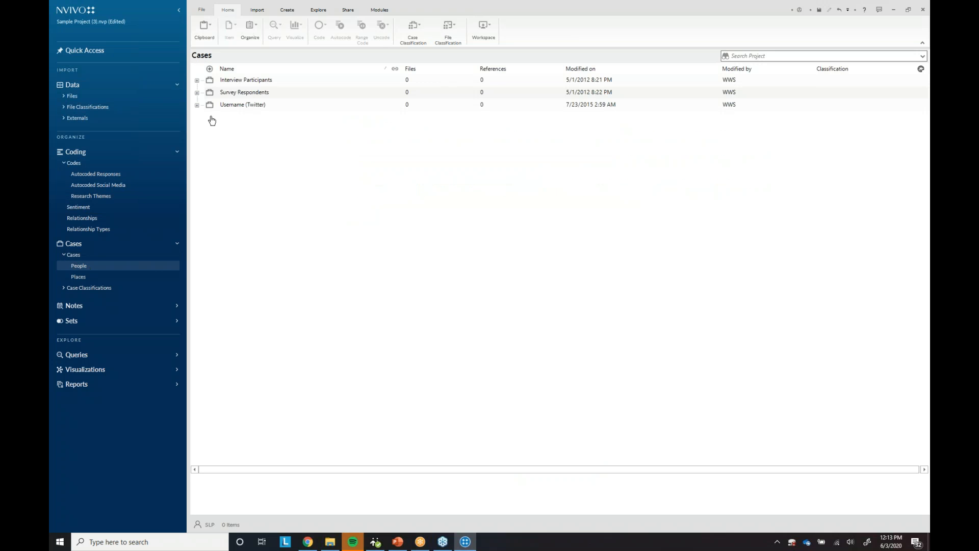
left_click(197, 80)
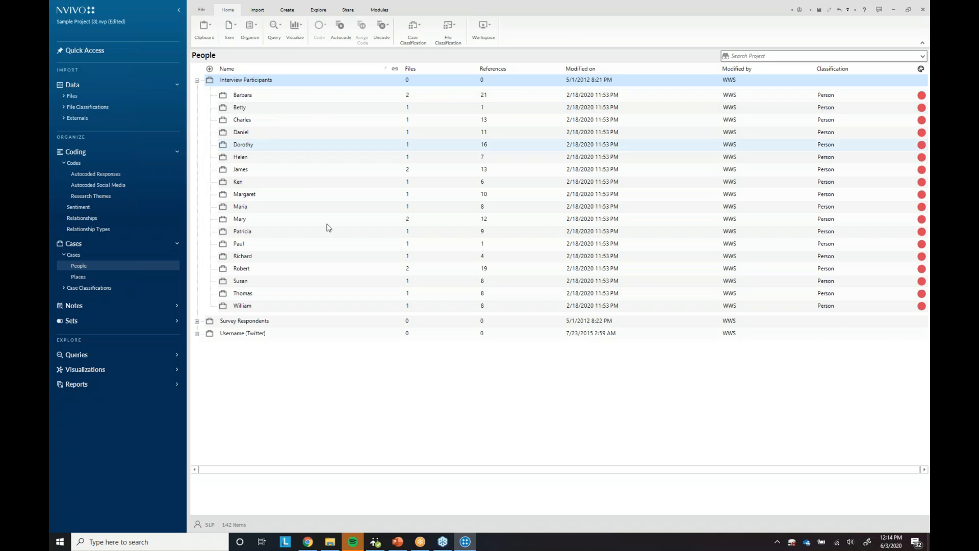
Review the attributes of the Person classification in Case Classifications, and collapse it again.
left_click(70, 288)
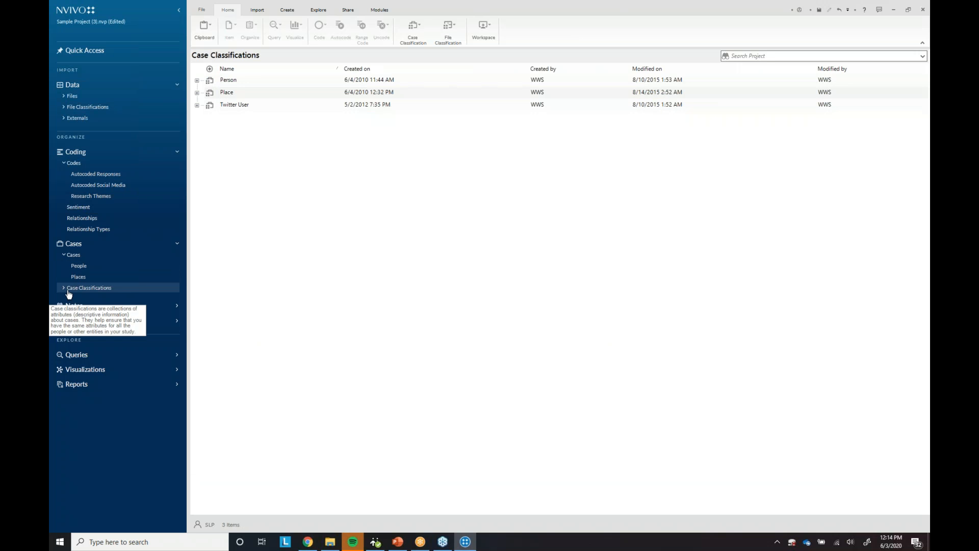
left_click(197, 81)
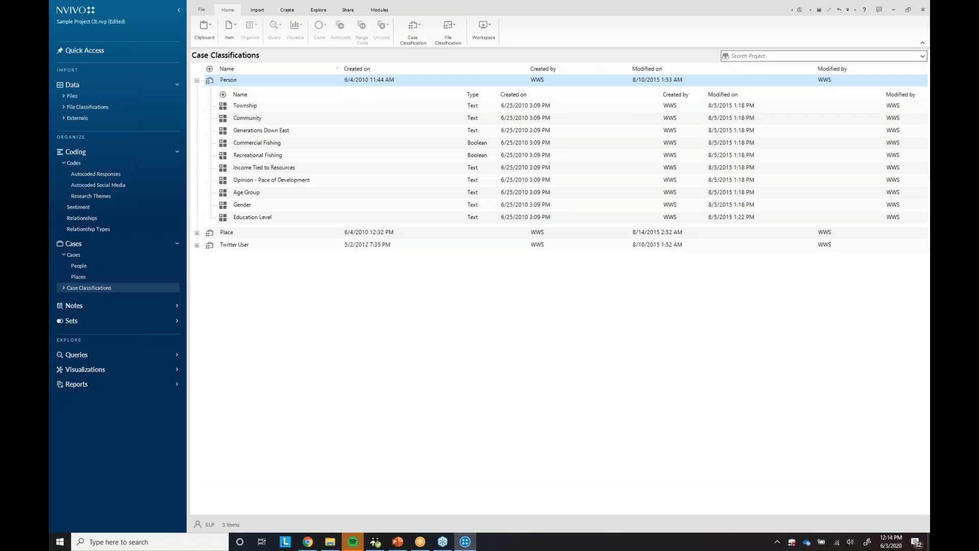
left_click(197, 80)
List the cases classified as Person and inspect the first interview participant's attribute values.
left_click(64, 289)
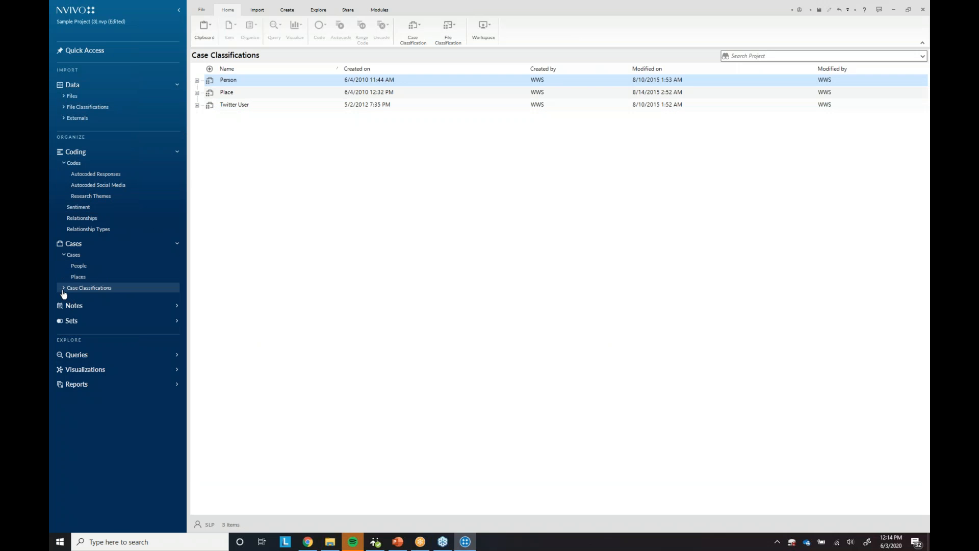
left_click(74, 301)
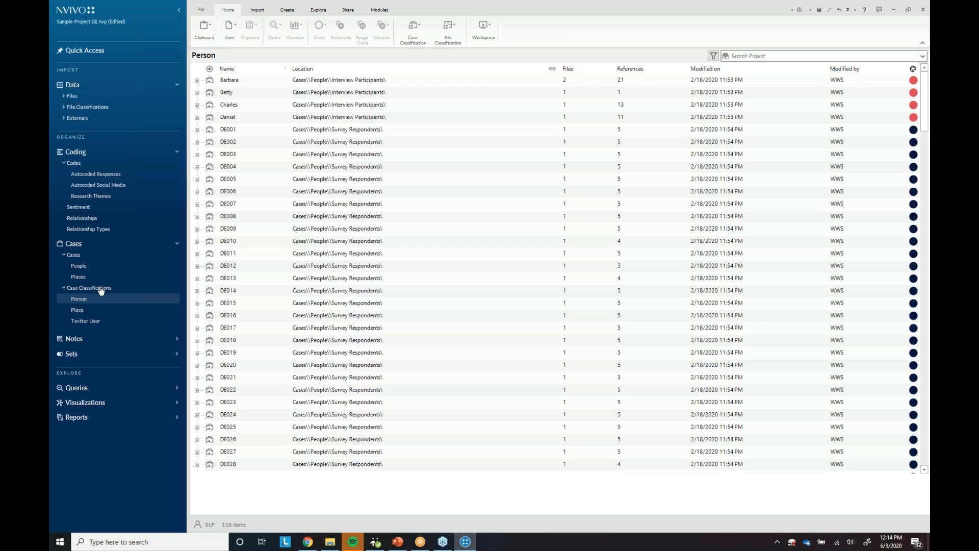
left_click(197, 80)
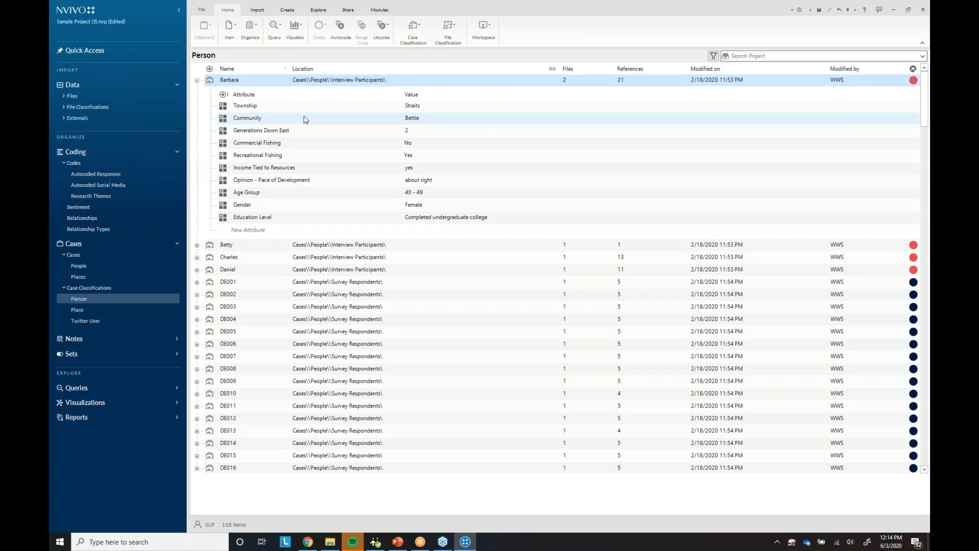
left_click(197, 81)
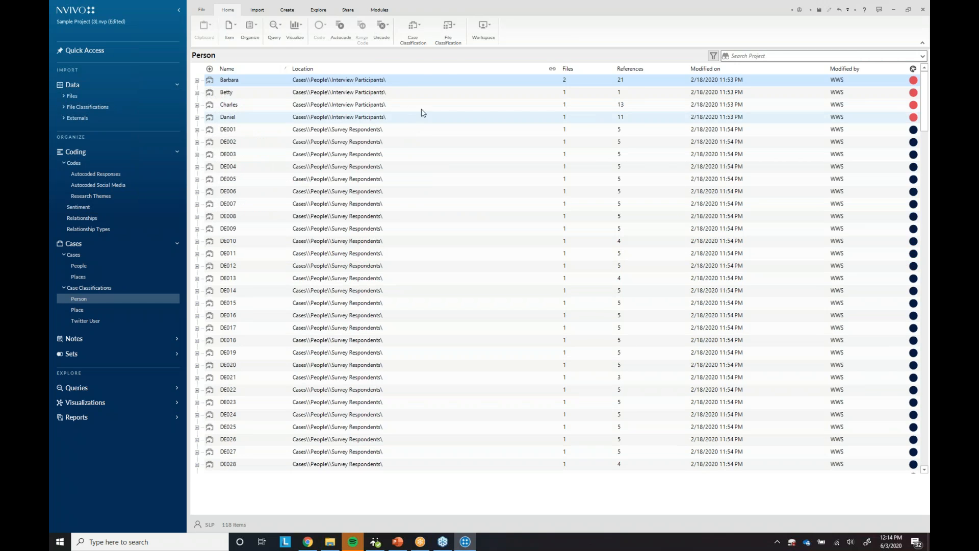
Open the Person classification sheet, look over the attribute values of its cases, and close the sheet.
left_click(414, 36)
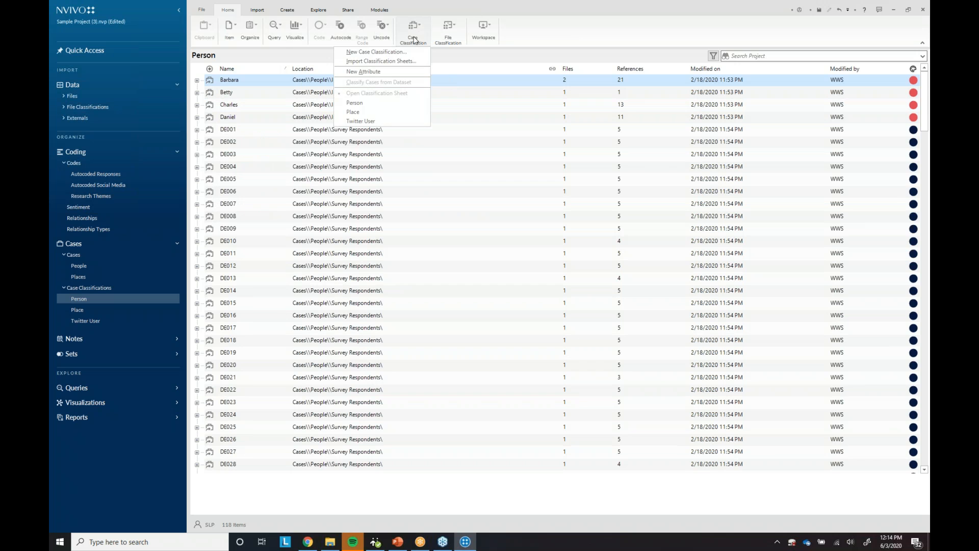
left_click(357, 103)
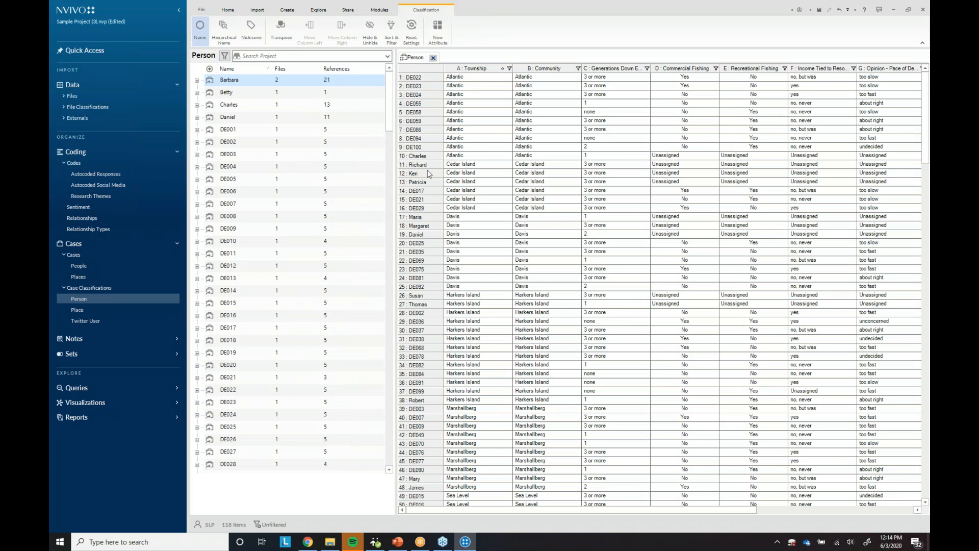
left_click(791, 78)
left_click(614, 113)
right_click(613, 113)
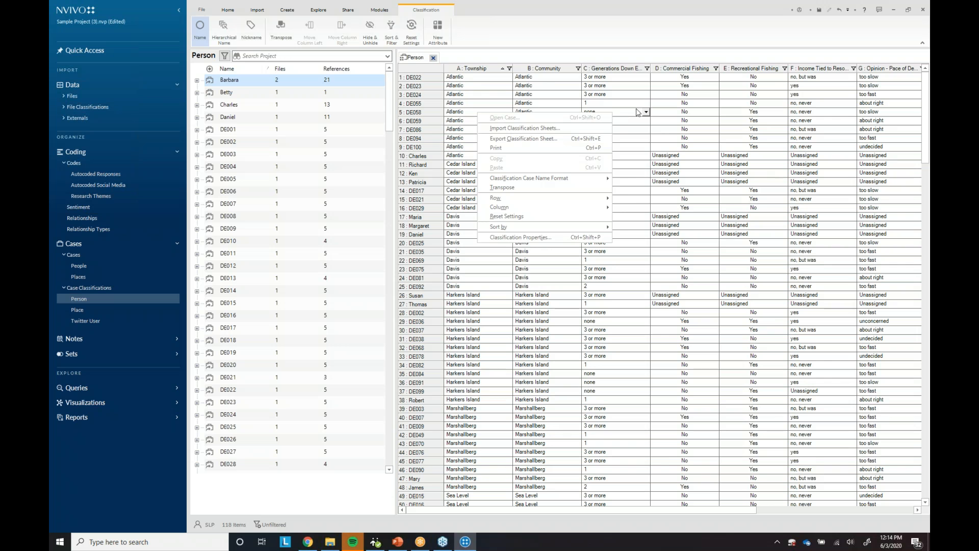
key("Escape")
left_click(433, 58)
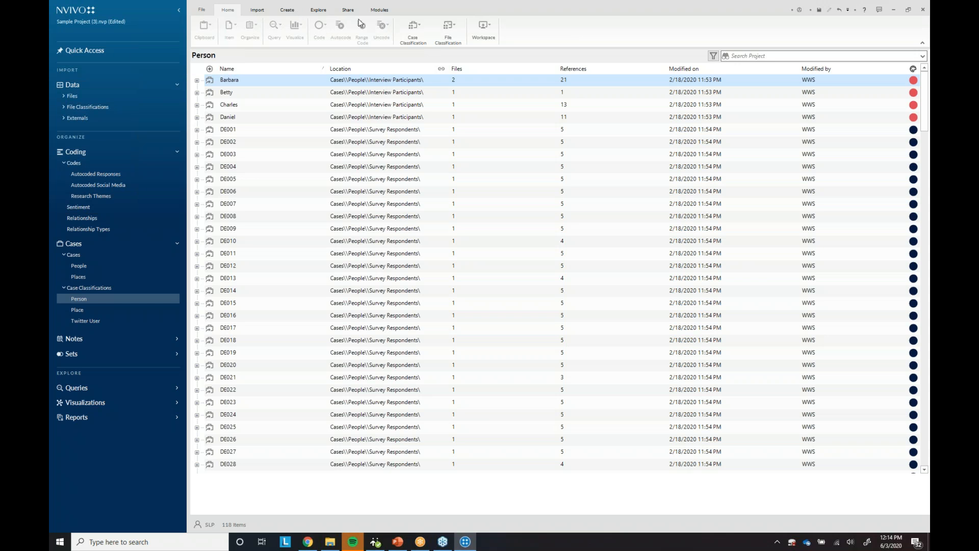
Create a new project map named Participants.
left_click(318, 10)
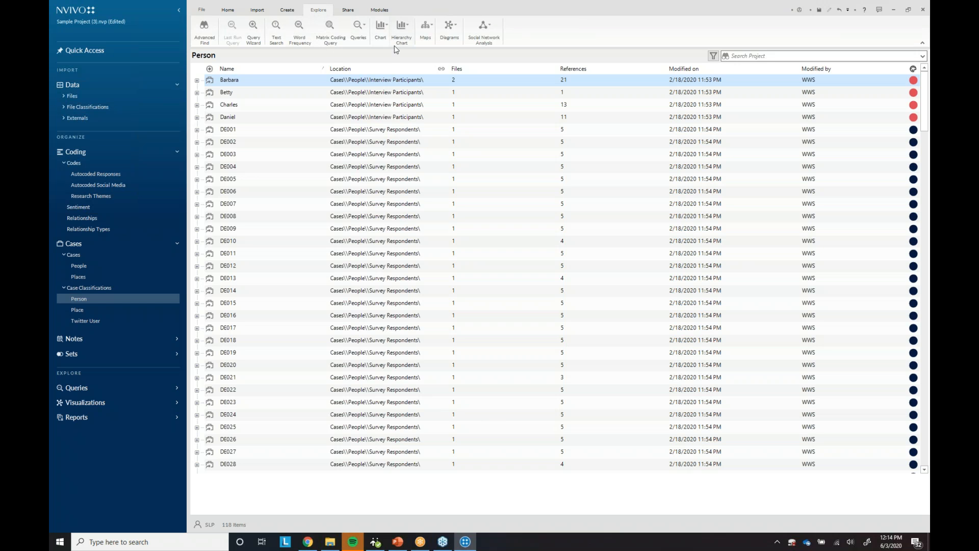
left_click(425, 30)
left_click(425, 54)
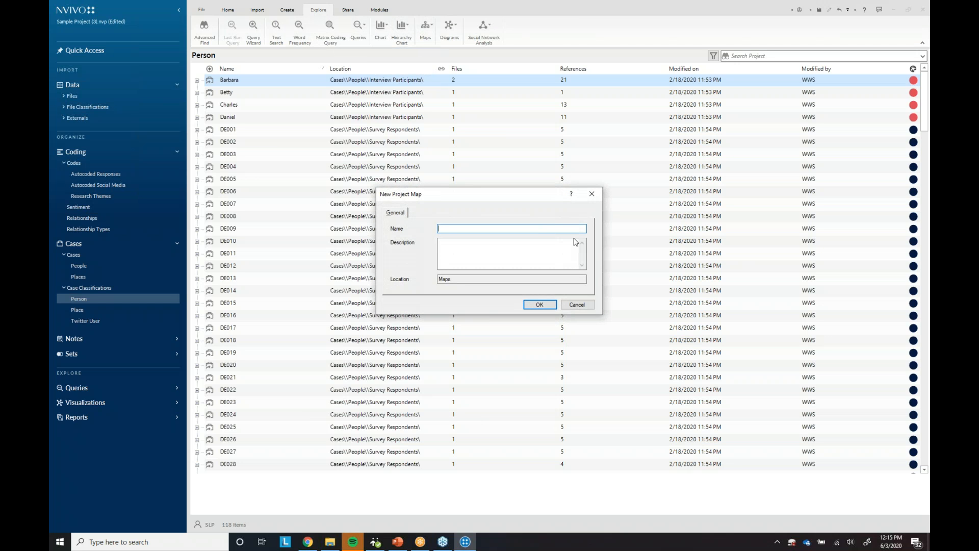
type("Participants")
left_click(549, 305)
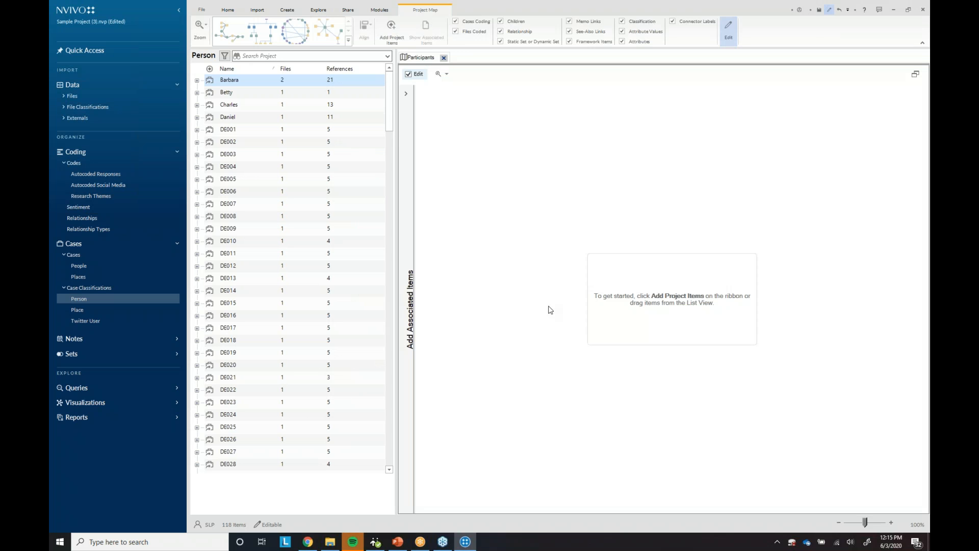
Add the first four Interview Participants cases from the People folder to the Participants project map.
left_click(391, 31)
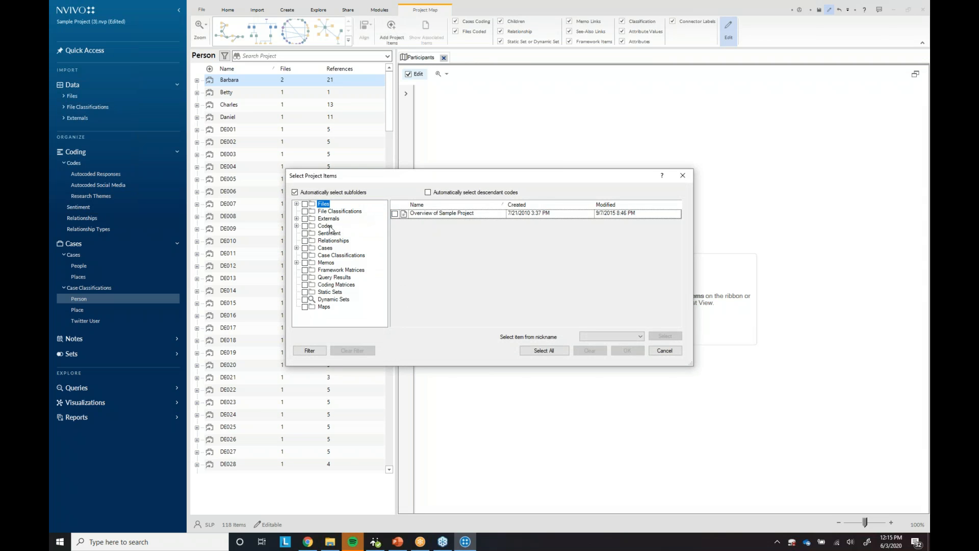
left_click(297, 248)
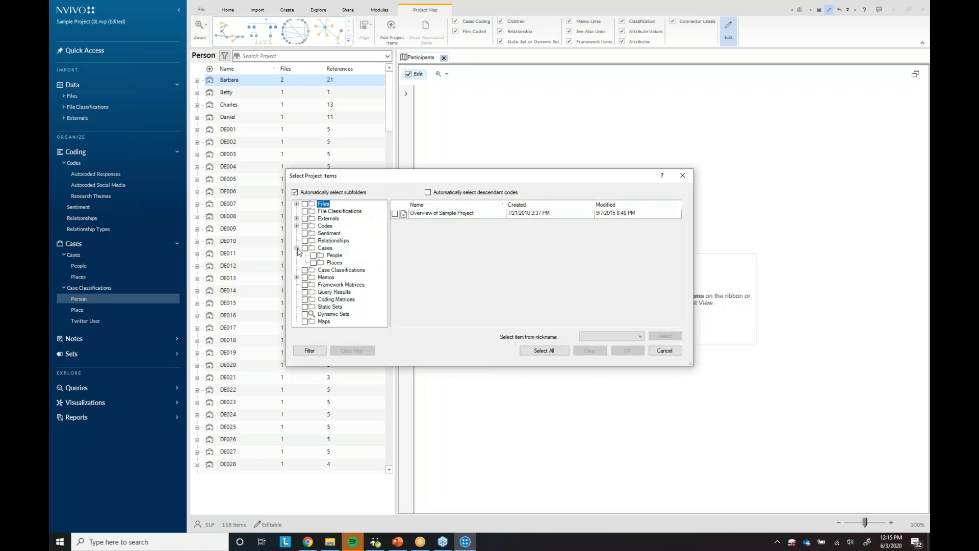
left_click(334, 255)
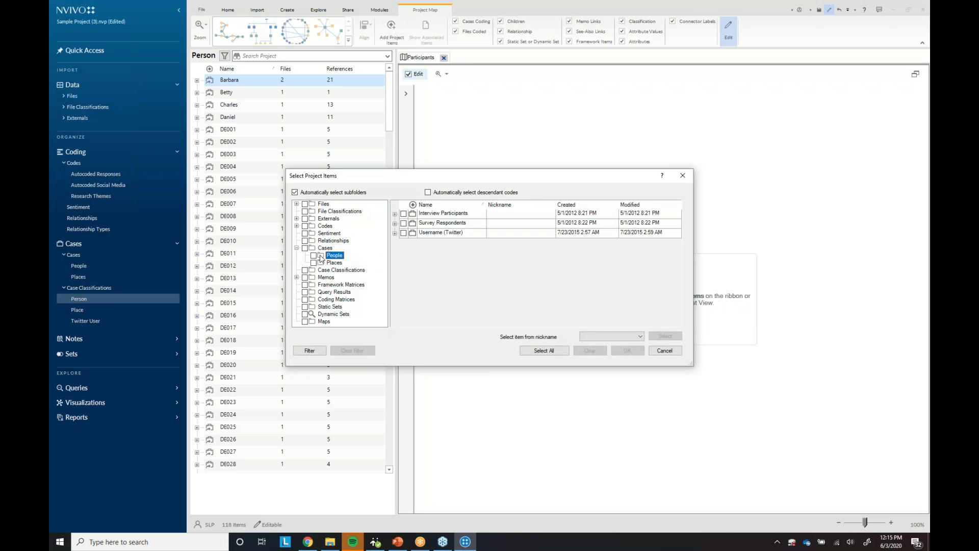
left_click(395, 214)
left_click(412, 226)
left_click(412, 235)
left_click(412, 245)
left_click(412, 254)
left_click(628, 350)
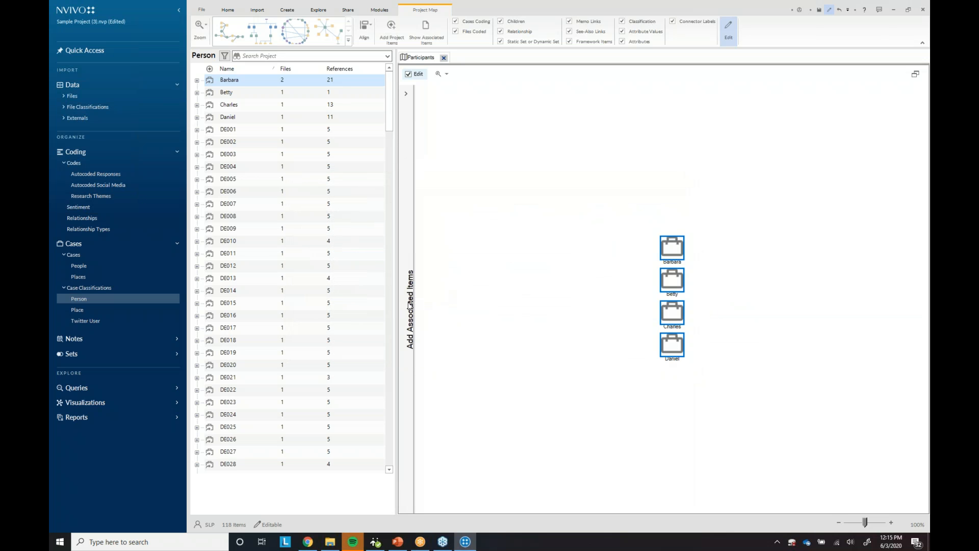
Add the first eight associated relationships of the participant cases, from "grew up in Beaufort" through "mentions Neuse River", to the Participants map.
left_click(405, 95)
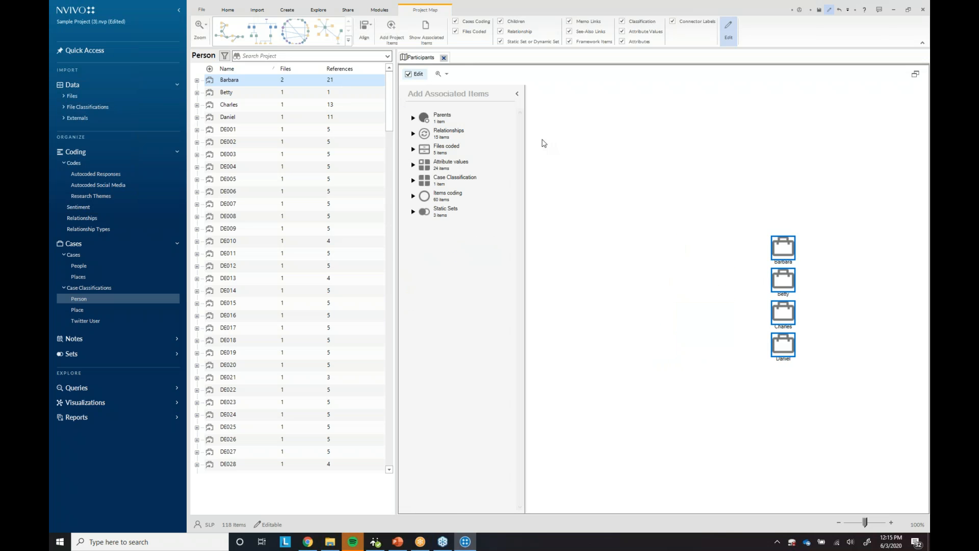
left_click(413, 134)
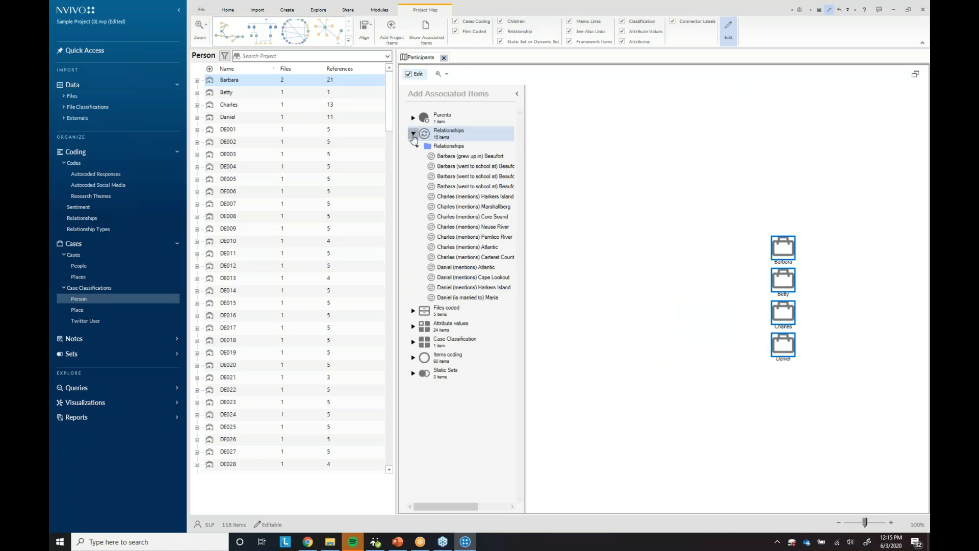
left_click(433, 159)
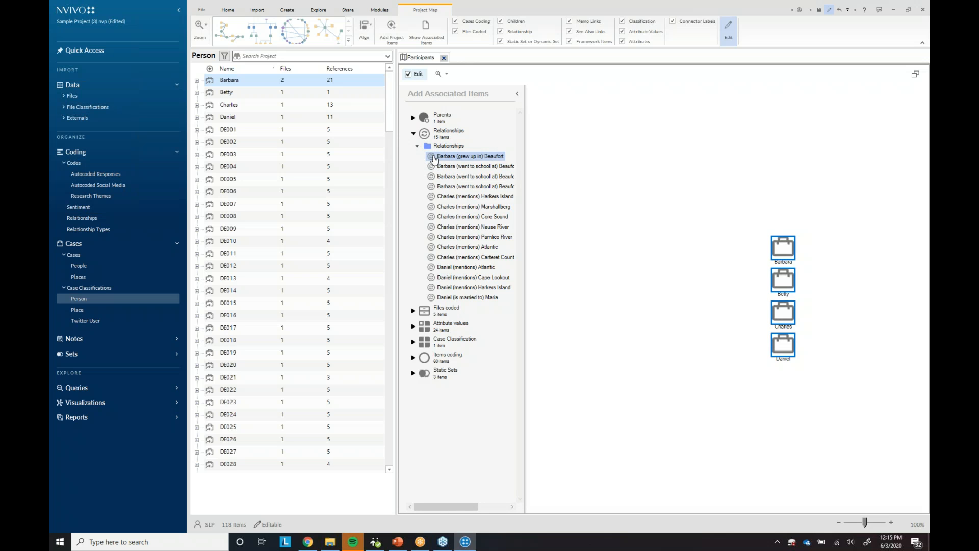
key("shift+Down")
key("shift+Down")
key("shift+Down")
key("shift+Down")
key("shift+Down")
key("shift+Down")
key("shift+Down")
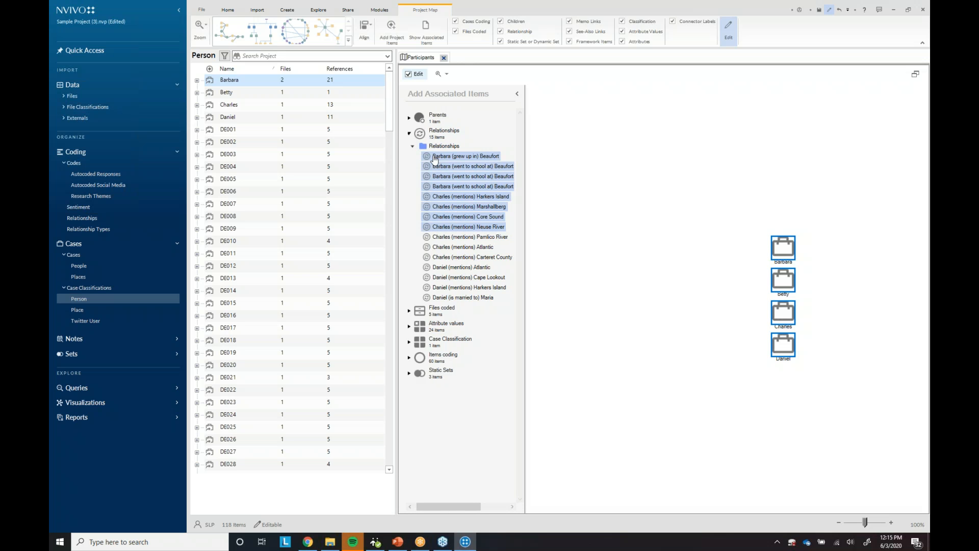
left_click_drag(590, 216, 666, 222)
Move the four participant cases away from the relationship items and spread them in a looser column on the map.
left_click_drag(794, 254, 842, 202)
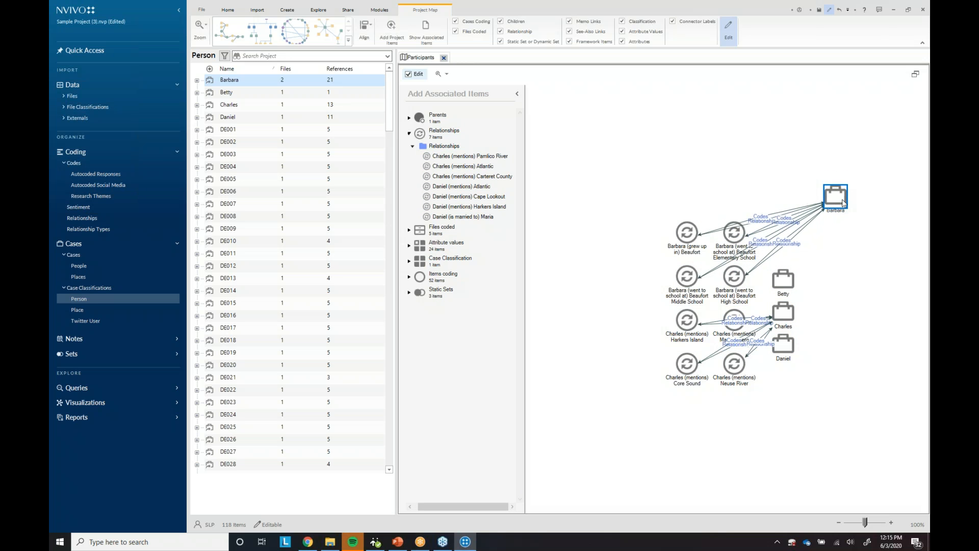
left_click_drag(793, 287, 846, 281)
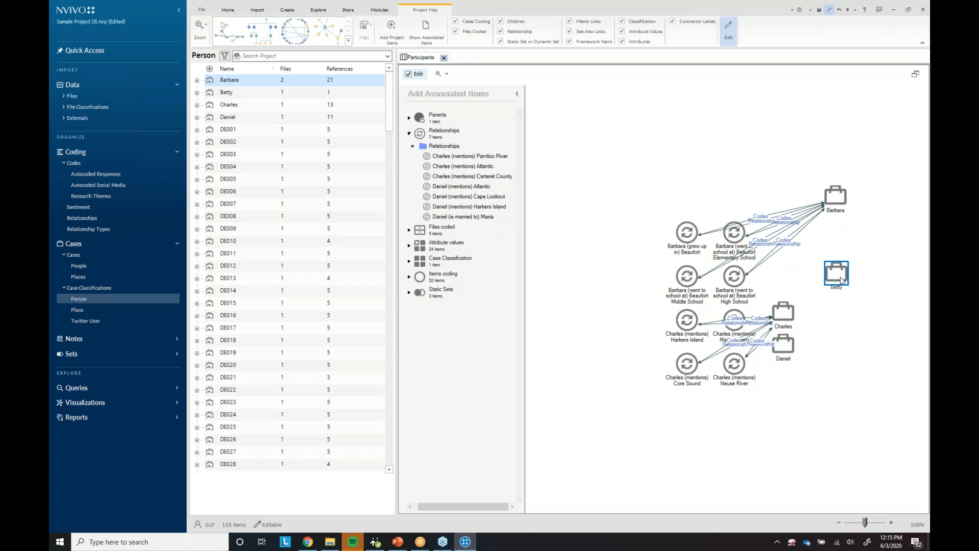
left_click_drag(788, 321, 848, 317)
left_click_drag(783, 347, 844, 373)
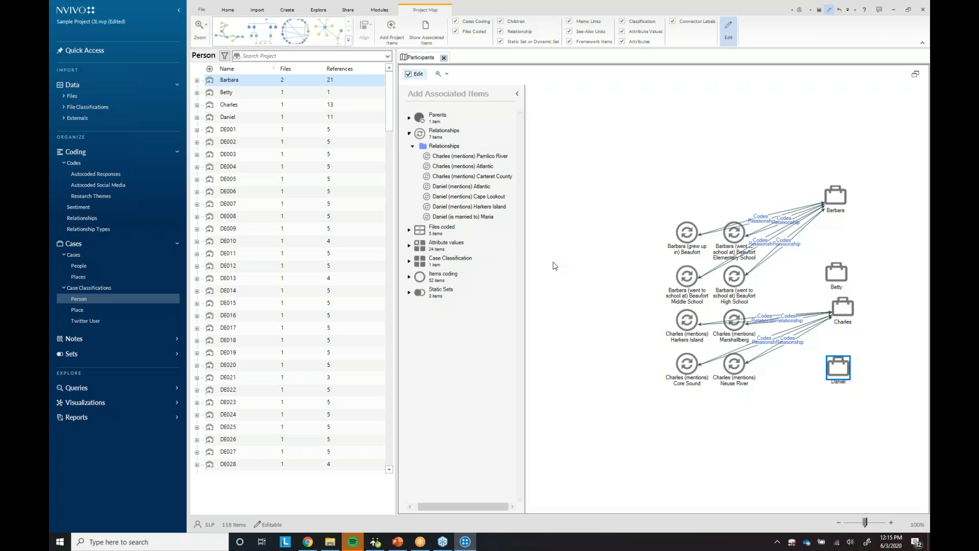
left_click(408, 246)
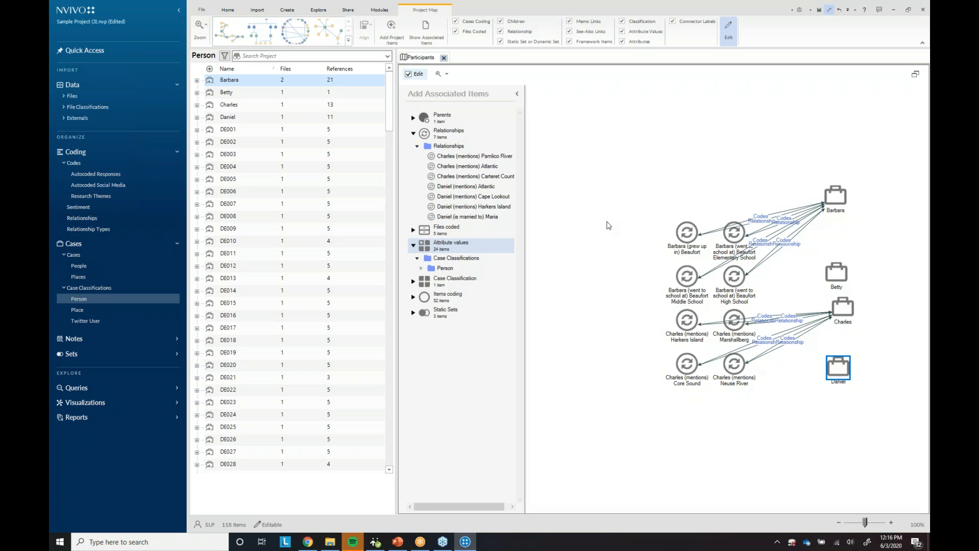
left_click(729, 238)
left_click(694, 238)
left_click(704, 182)
left_click(840, 10)
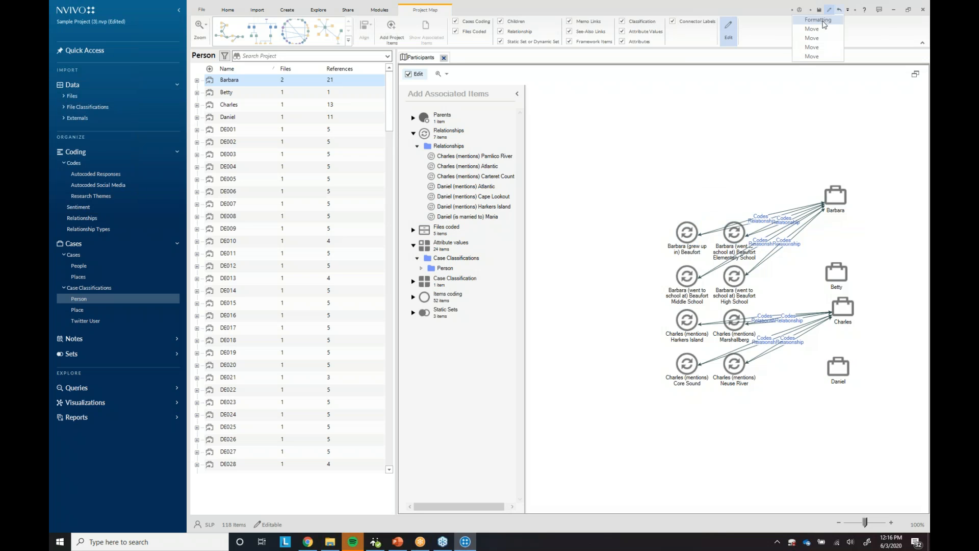
left_click(664, 166)
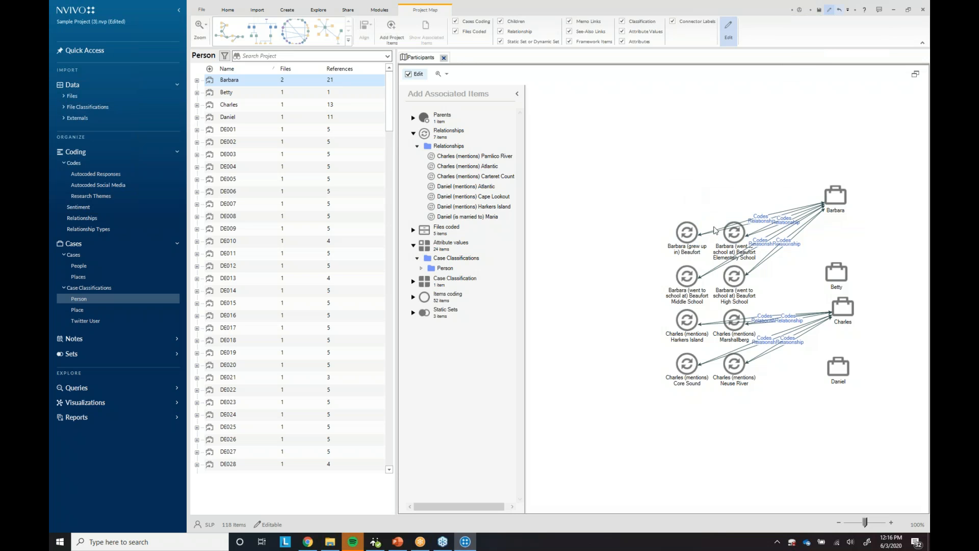
Remove the first participant's four relationships to Beaufort and its elementary, middle and high schools from the map.
left_click(687, 235)
key("Delete")
left_click(739, 236)
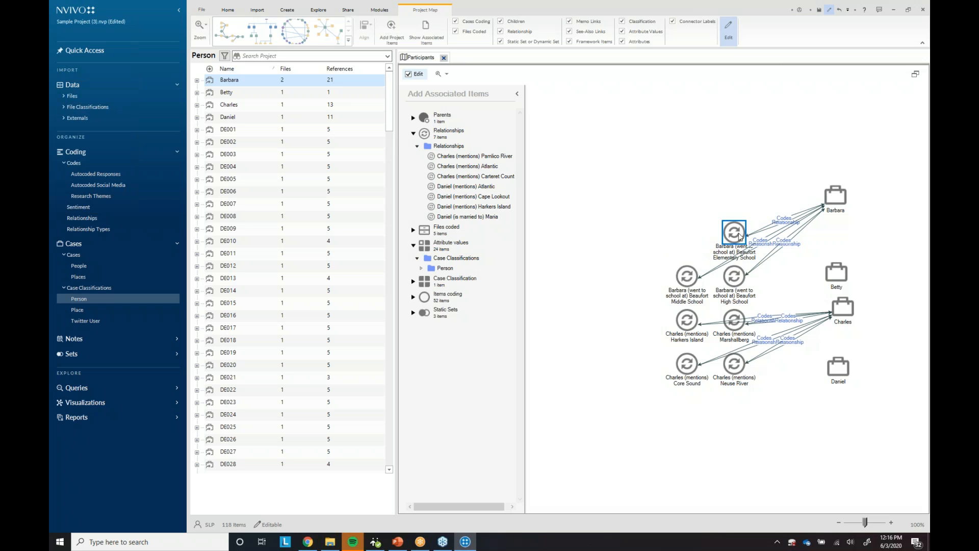
key("Down")
key("Down")
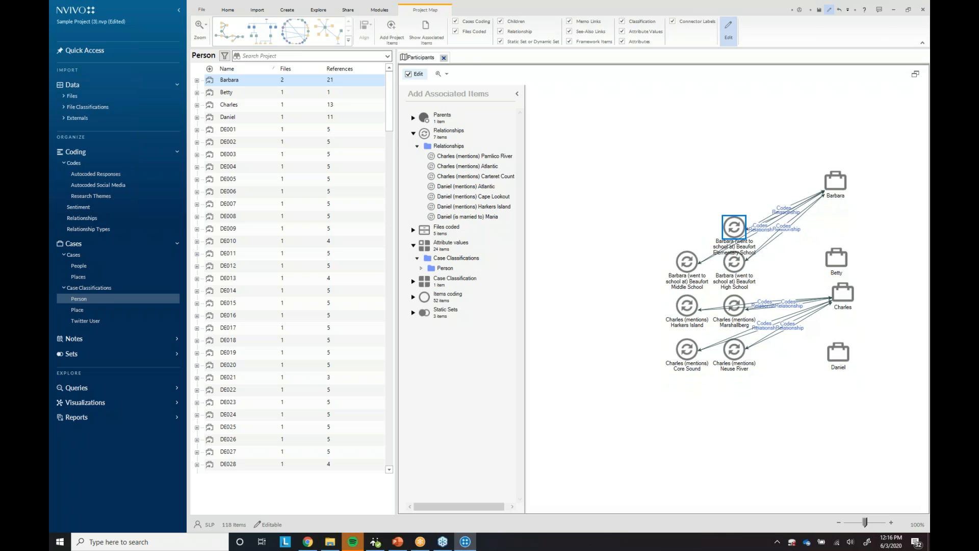
key("Delete")
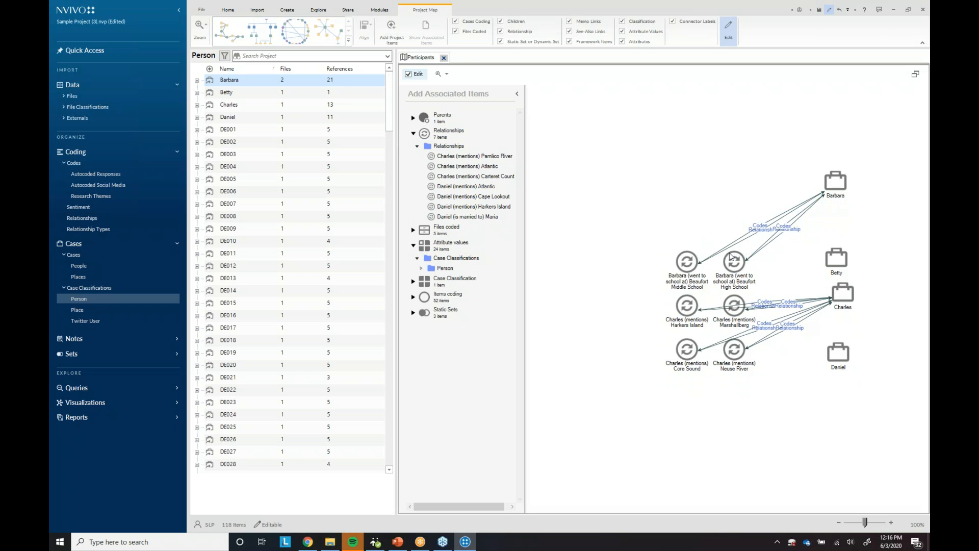
left_click(687, 261)
key("Delete")
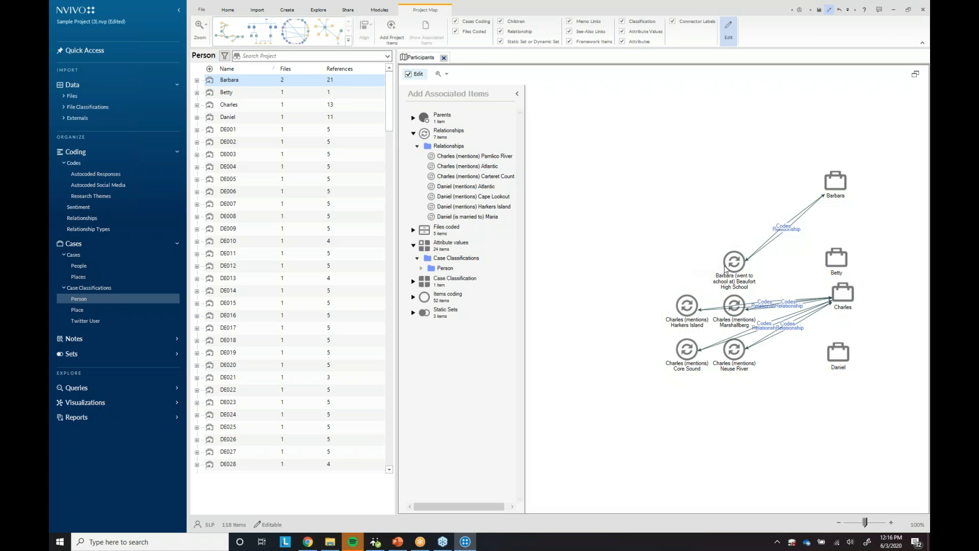
left_click(727, 270)
key("Delete")
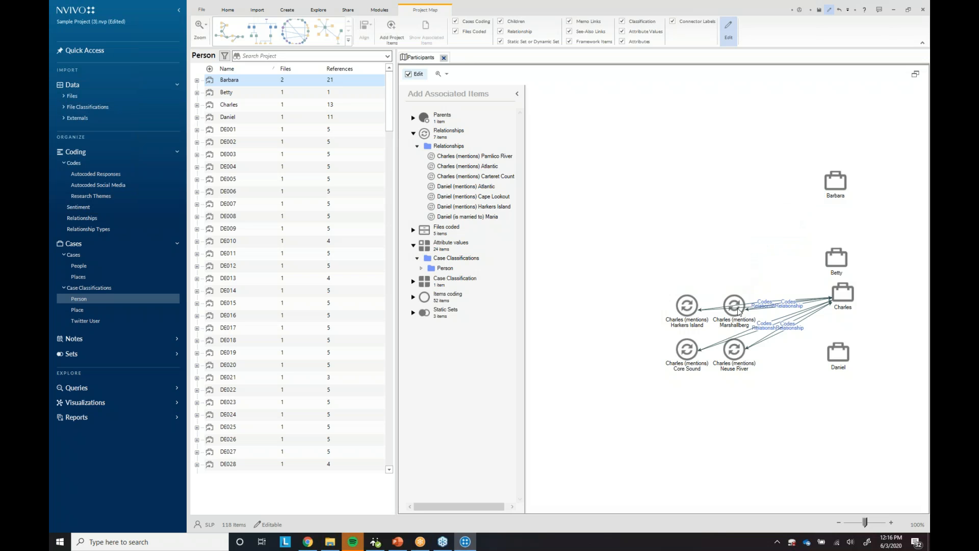
Remove the third participant's "mentions" relationships to Harkers Island, Marshallberg, Core Sound and Neuse River from the map.
left_click(693, 311)
key("Delete")
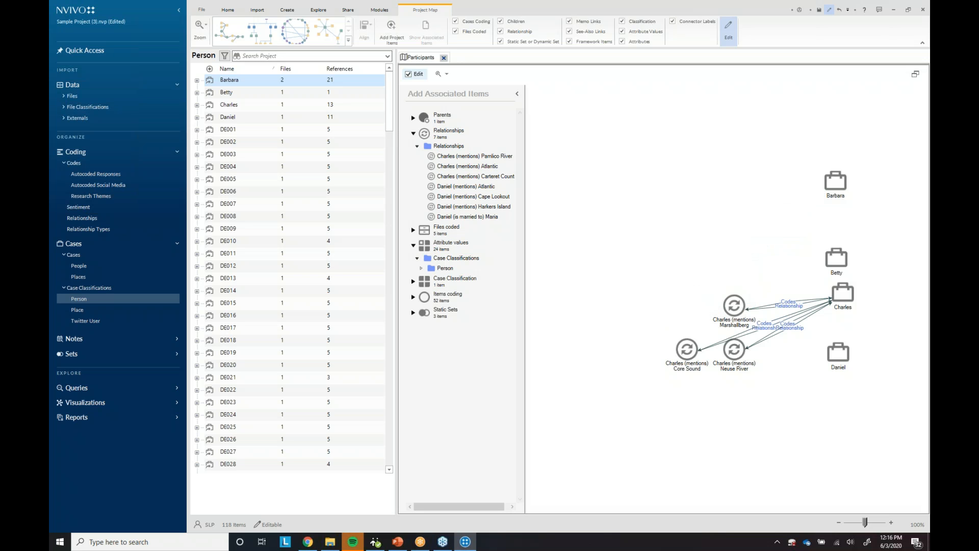
left_click(727, 310)
key("Delete")
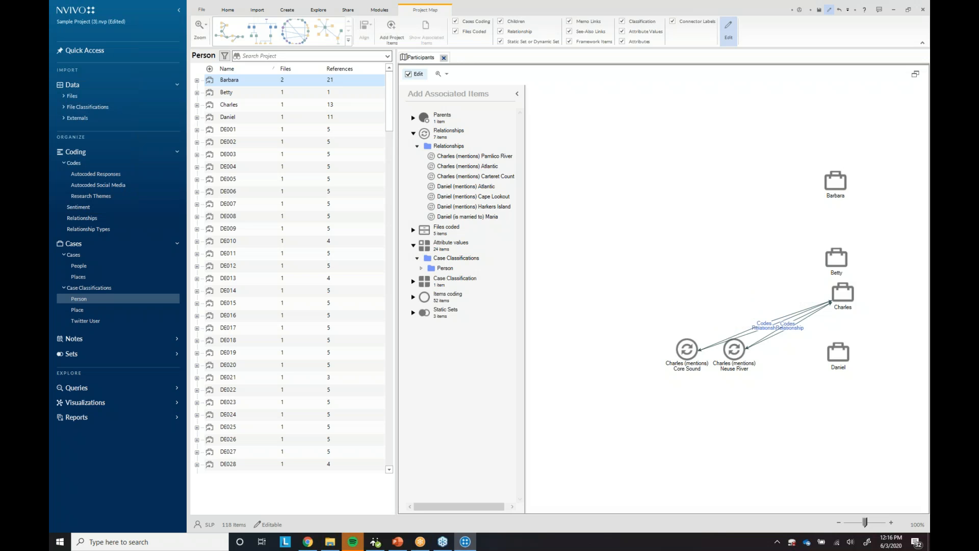
left_click(694, 349)
key("Delete")
left_click(728, 355)
key("Delete")
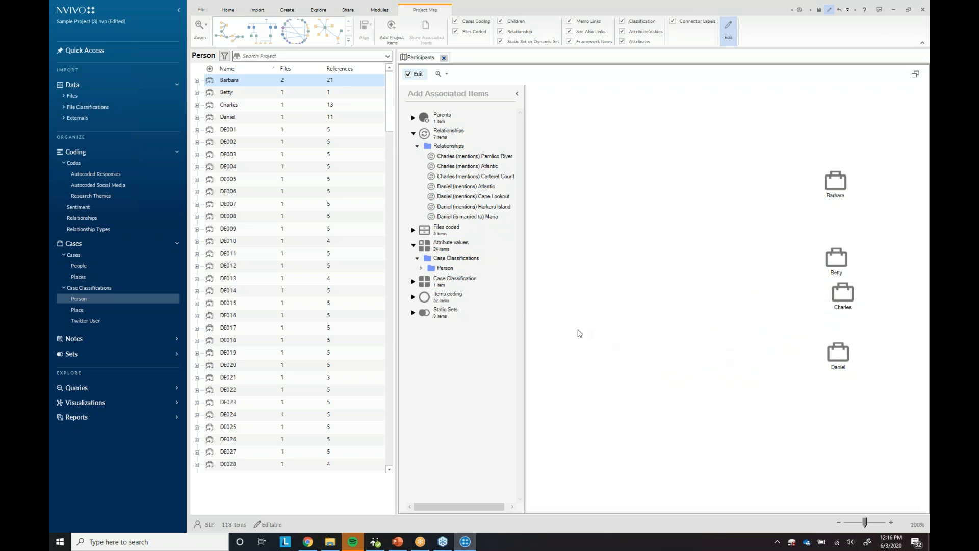
Add the Person classification's Township attribute values Straits, Atlantic and Davis to the map beside the participant cases.
left_click(417, 146)
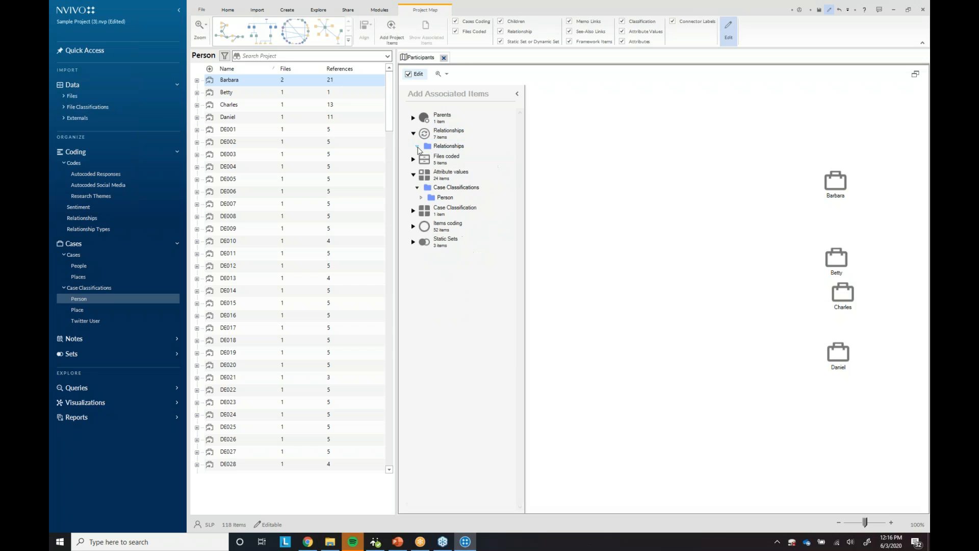
left_click(414, 175)
left_click(415, 175)
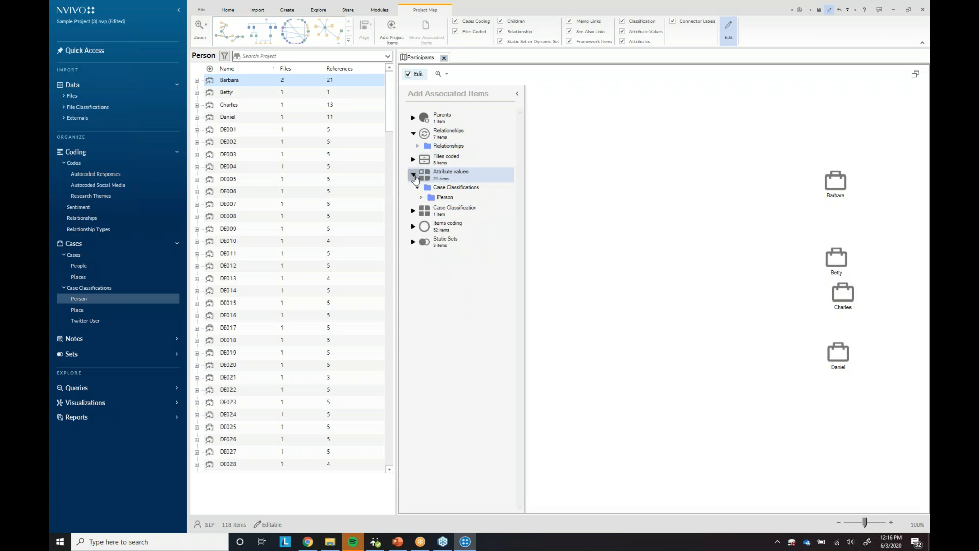
left_click(421, 199)
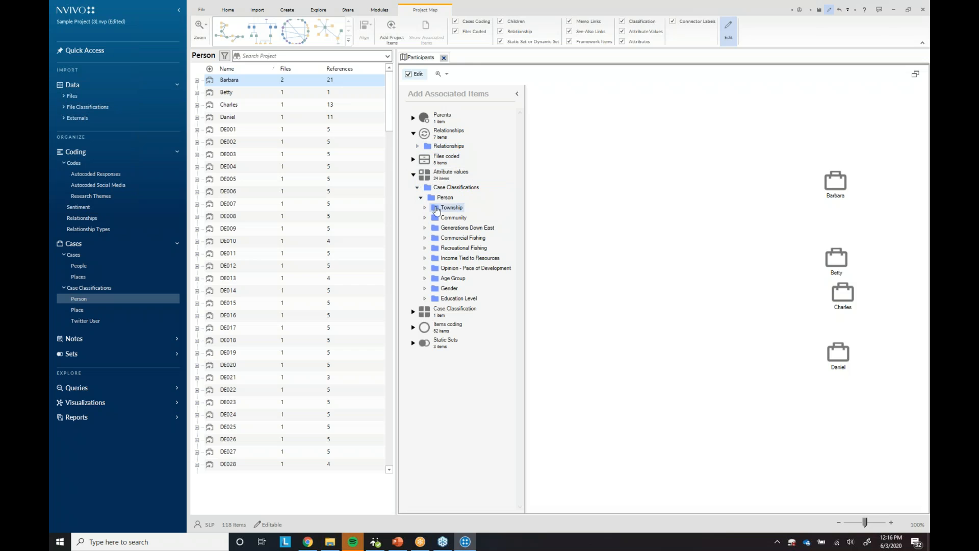
left_click(426, 208)
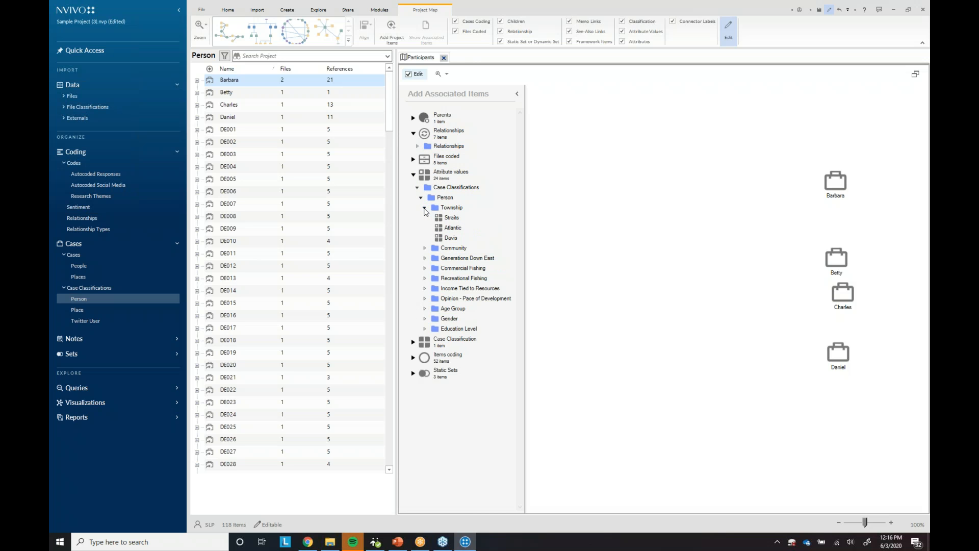
left_click(439, 220)
left_click_drag(439, 220, 452, 235)
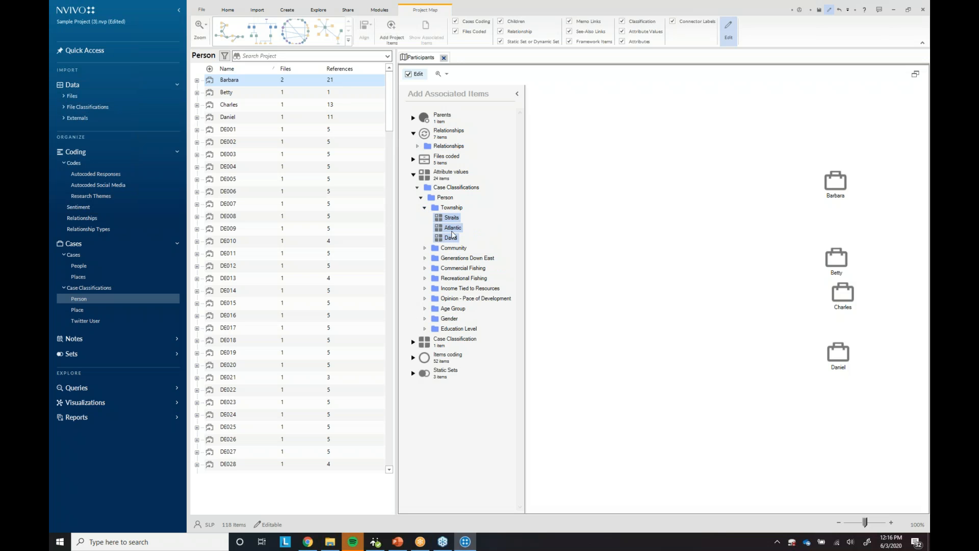
left_click_drag(452, 230, 676, 236)
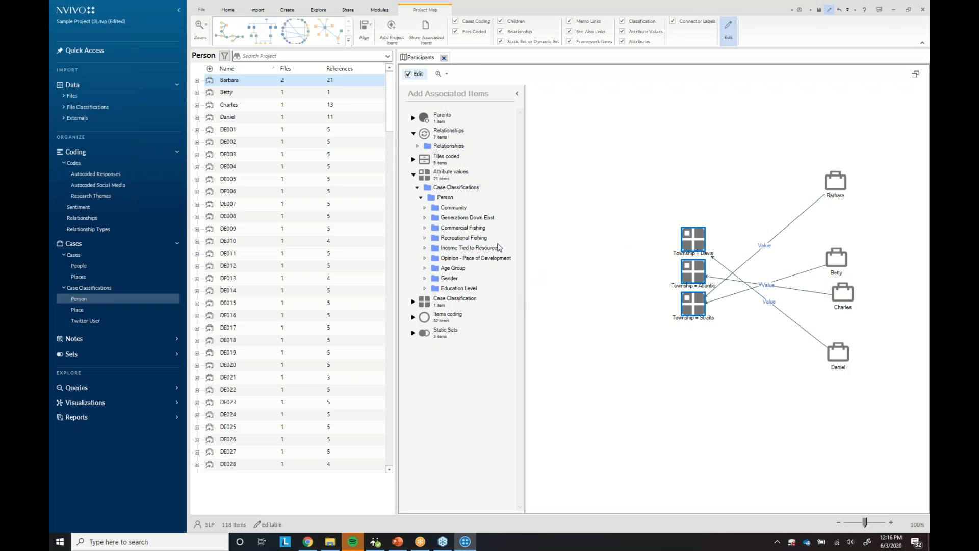
Look through the Commercial Fishing, Age Group and Gender values, and add the Education Level value for completed undergraduate college to the map.
left_click(425, 229)
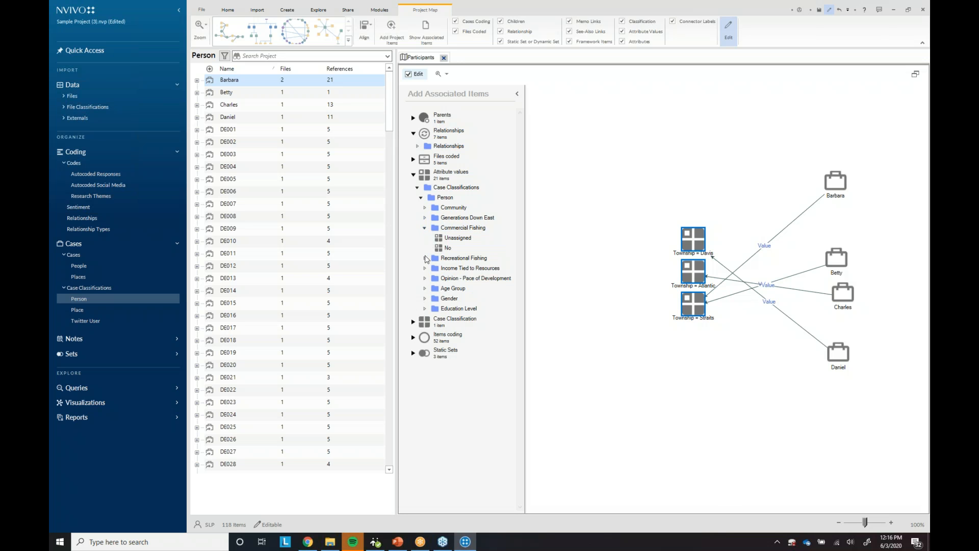
left_click(425, 288)
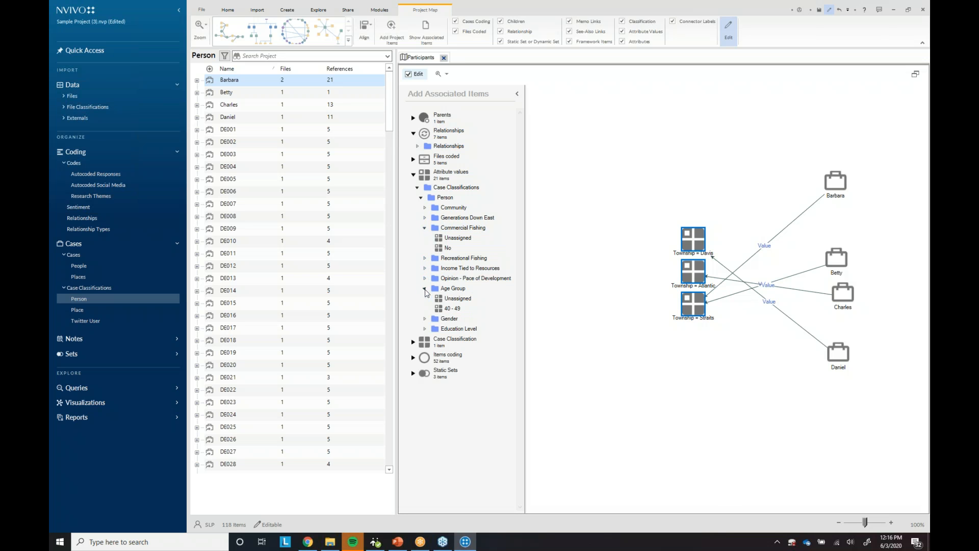
left_click(425, 319)
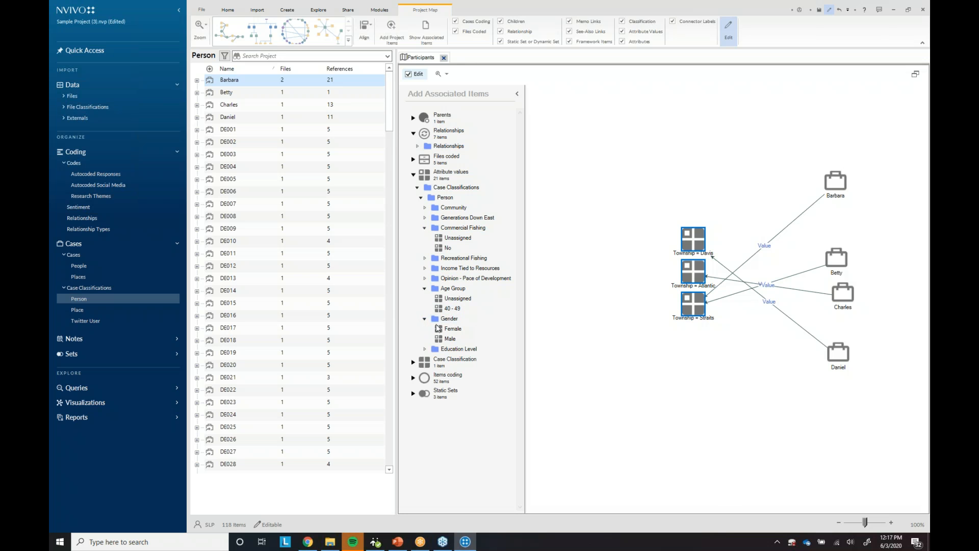
left_click(425, 349)
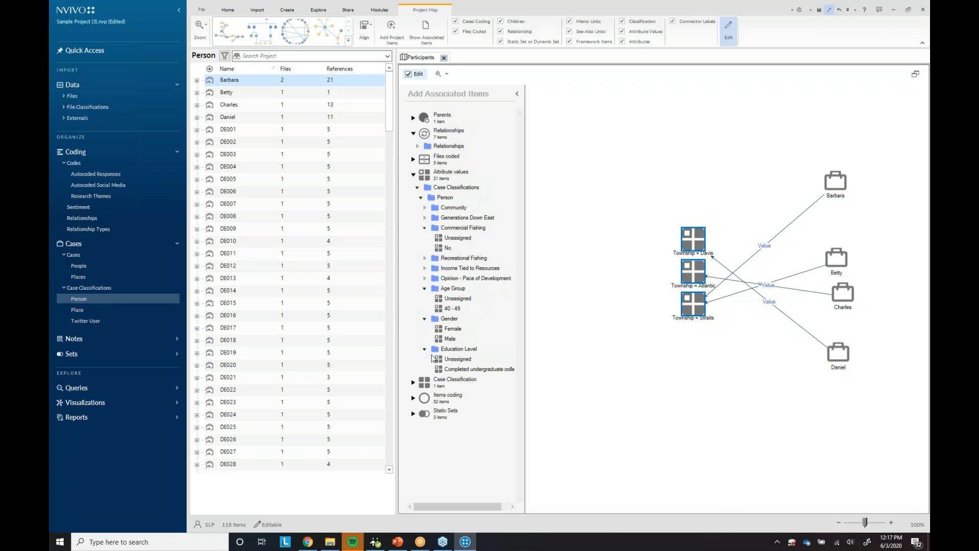
left_click_drag(443, 373, 704, 378)
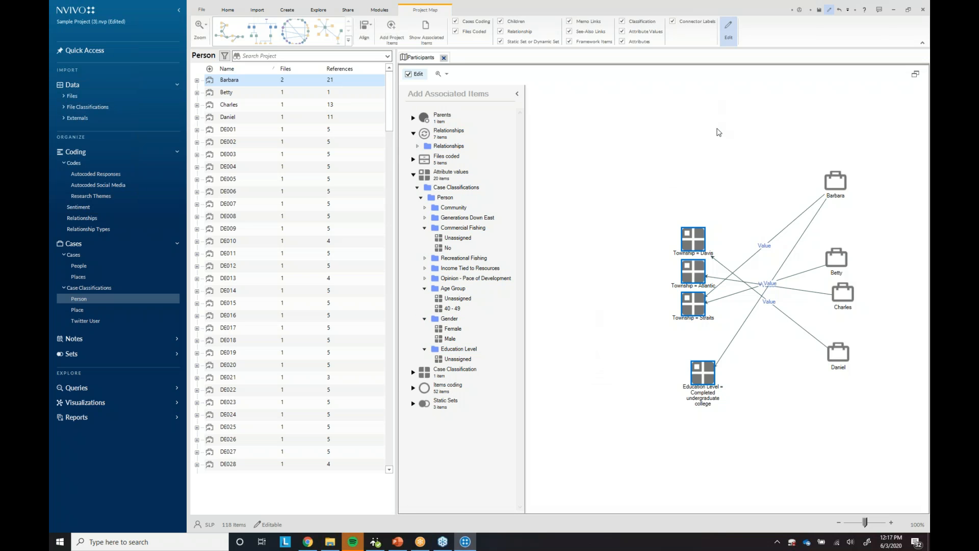
Arrange the project map with the Layered Directed Graph layout, collapse its associated items, and close the map.
right_click(717, 128)
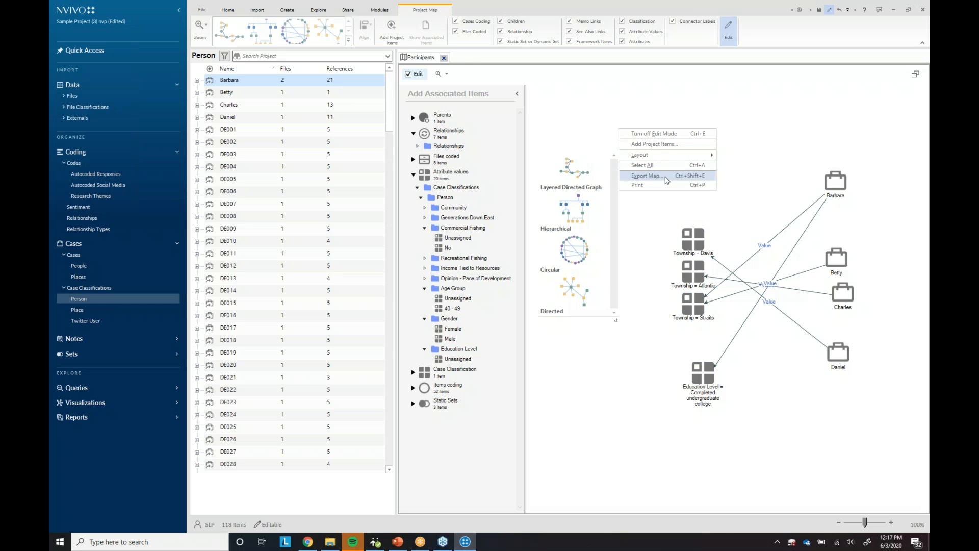
mouse_move(666, 162)
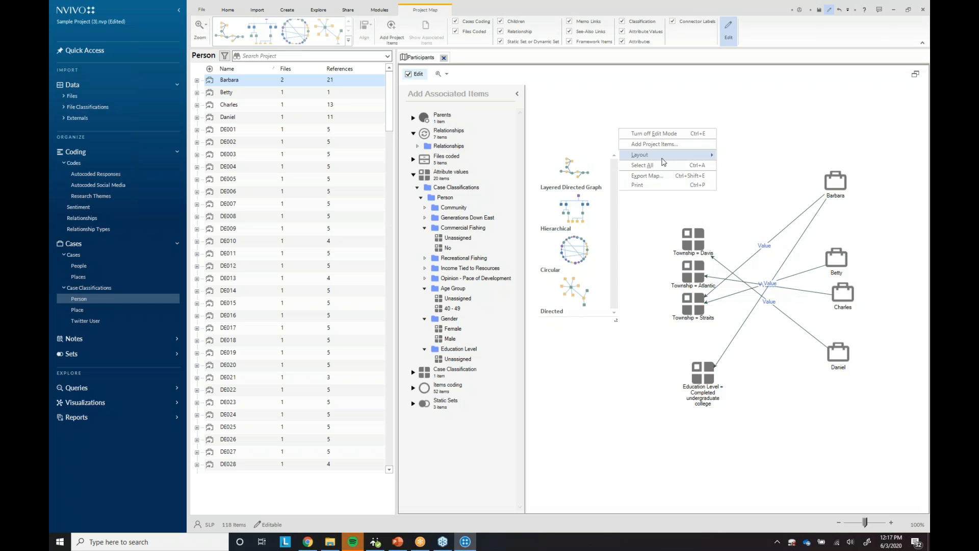
left_click(573, 171)
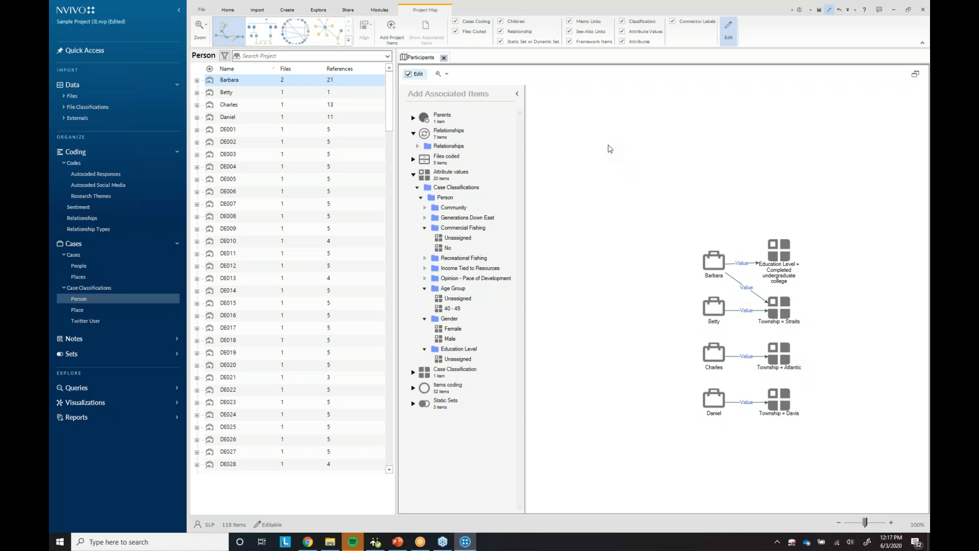
left_click(517, 93)
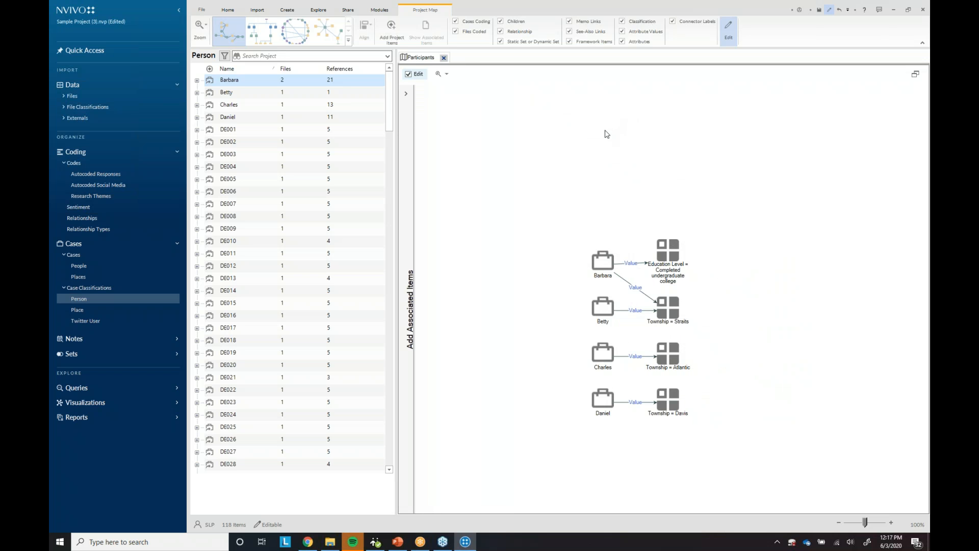
left_click(444, 58)
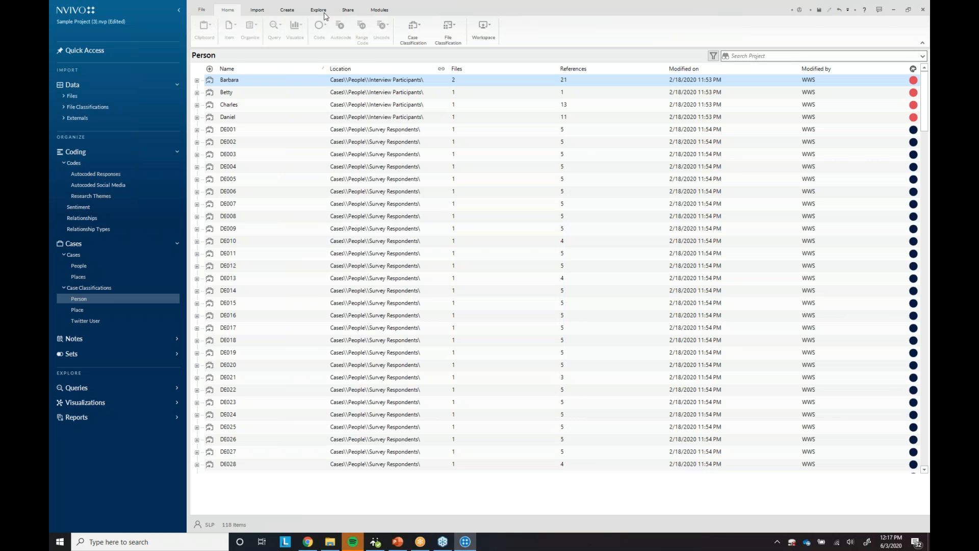
Start a crosstab query and add the Economy codes Agriculture, Fishing or aquaculture, Jobs and cost of living, and Tourism.
left_click(323, 13)
left_click(357, 32)
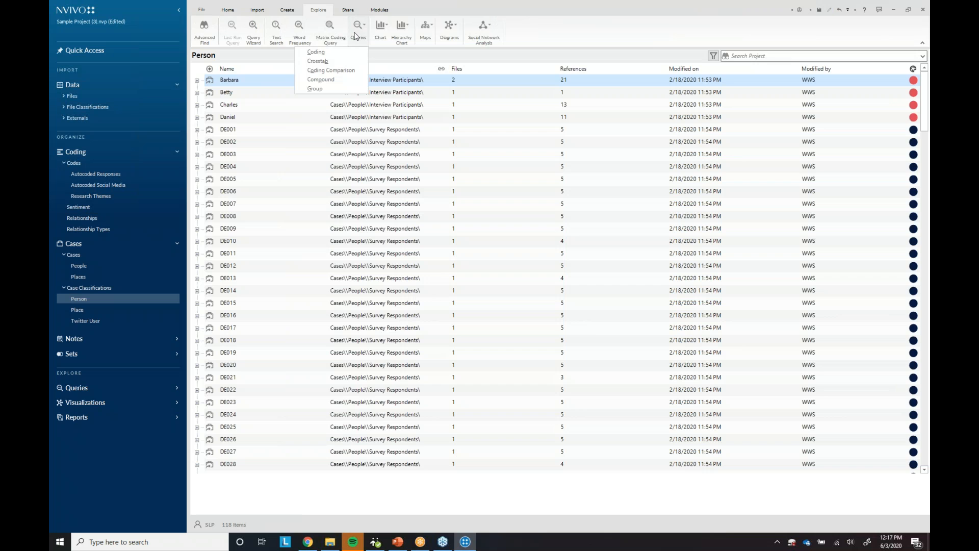
left_click(317, 61)
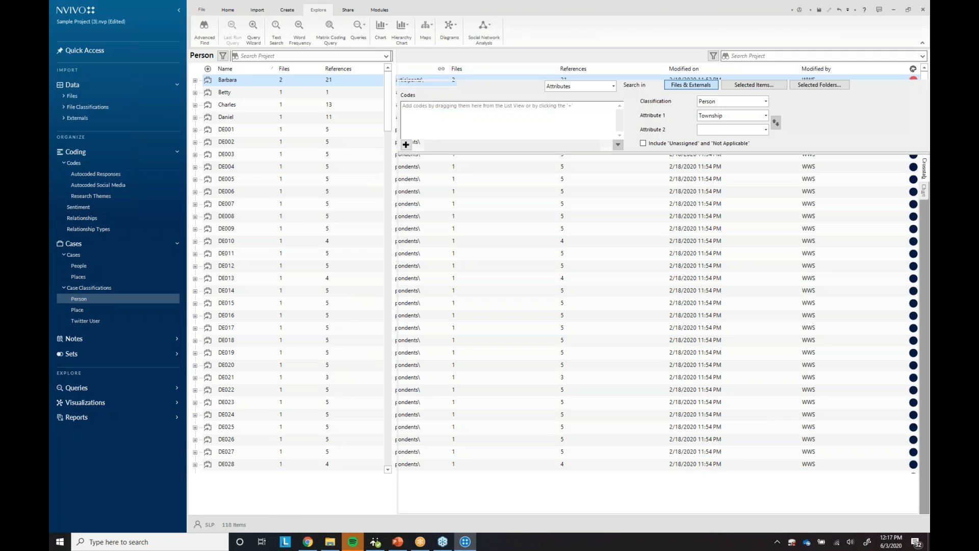
left_click(406, 145)
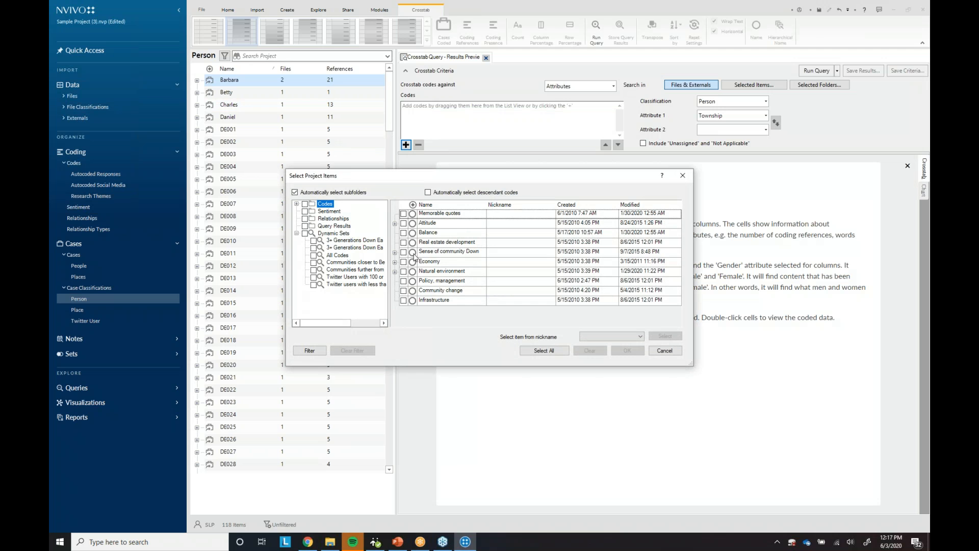
left_click(396, 262)
left_click(412, 274)
left_click(412, 284)
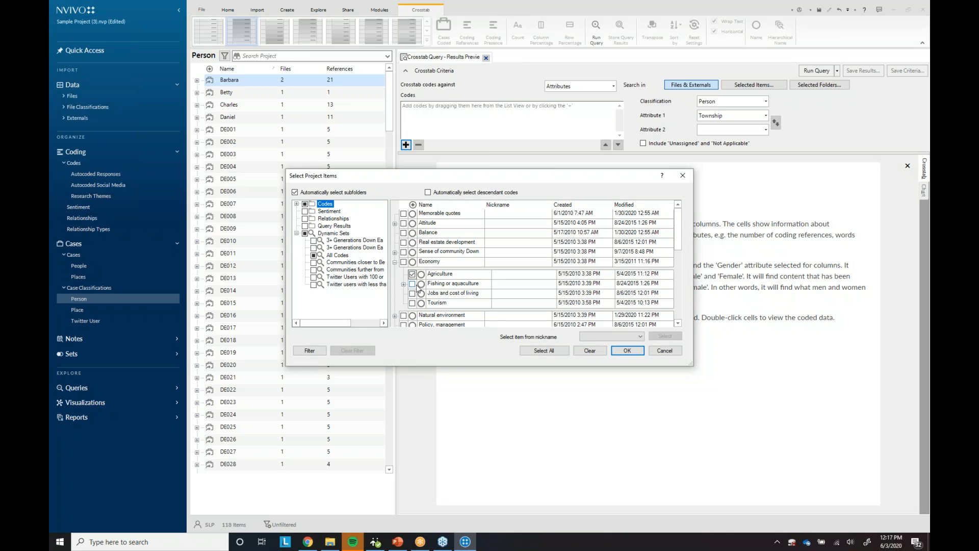
left_click(412, 293)
left_click(412, 303)
left_click(625, 351)
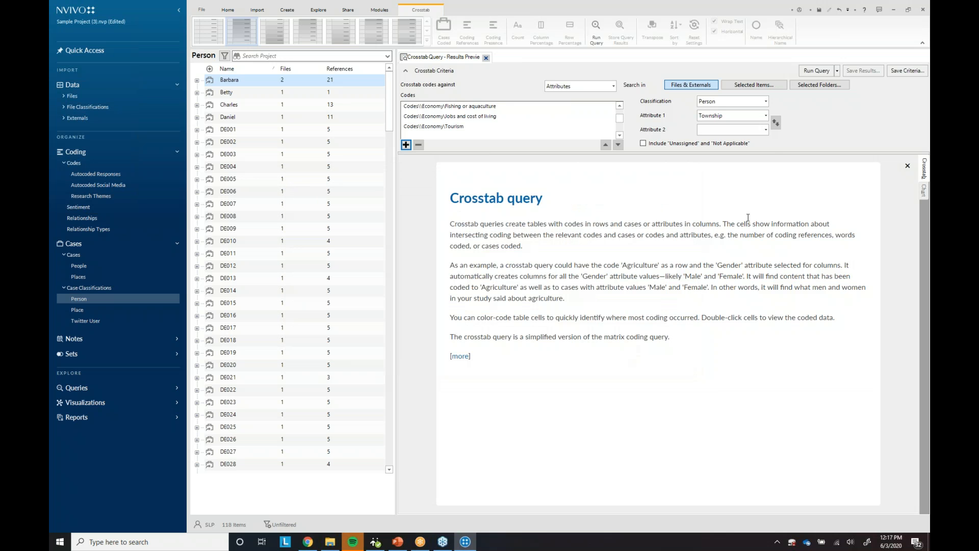
Set the crosstab's first Person attribute to Age Group and run the query.
left_click(766, 115)
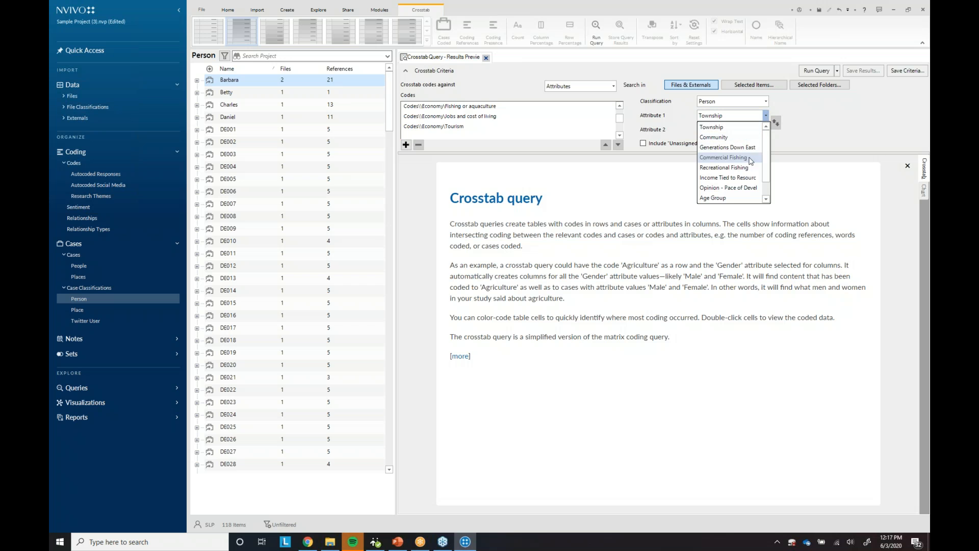
left_click(742, 198)
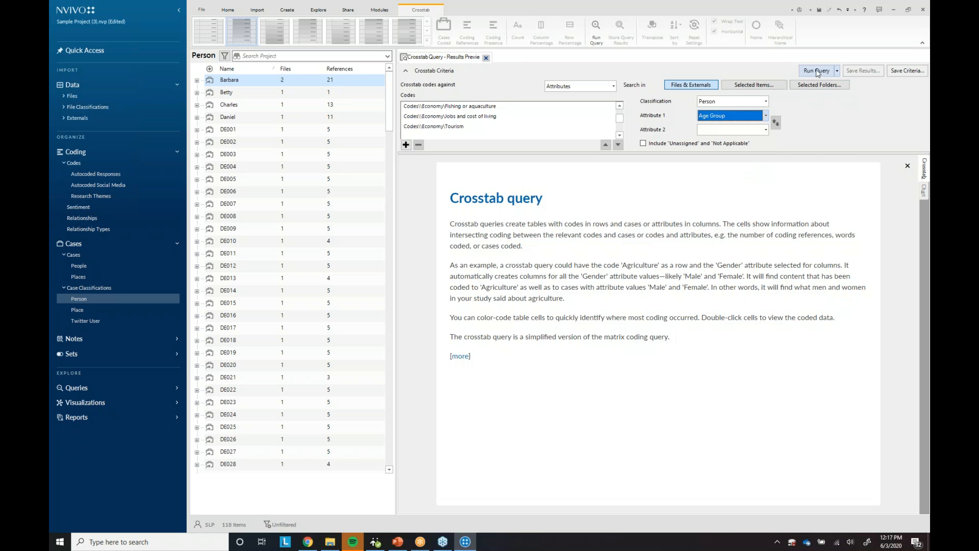
left_click(816, 70)
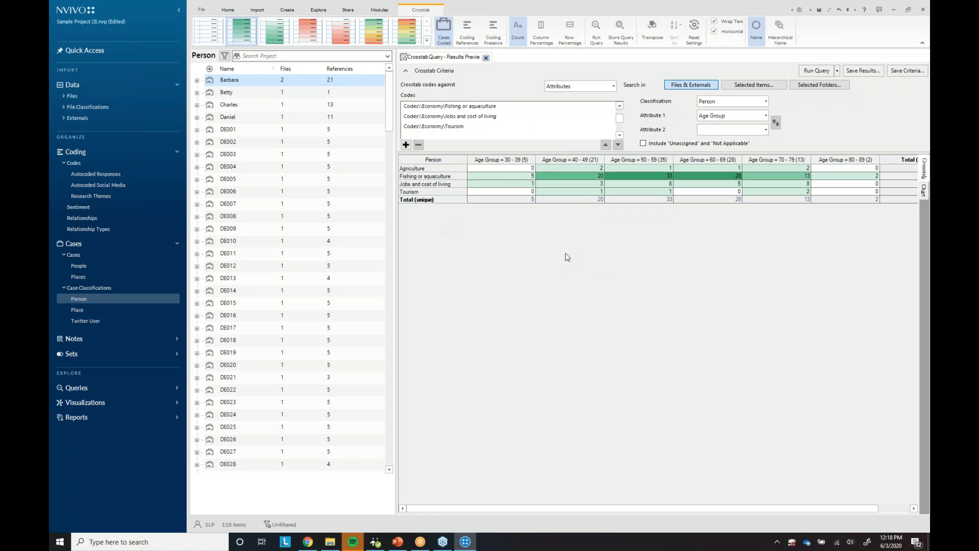
right_click(571, 178)
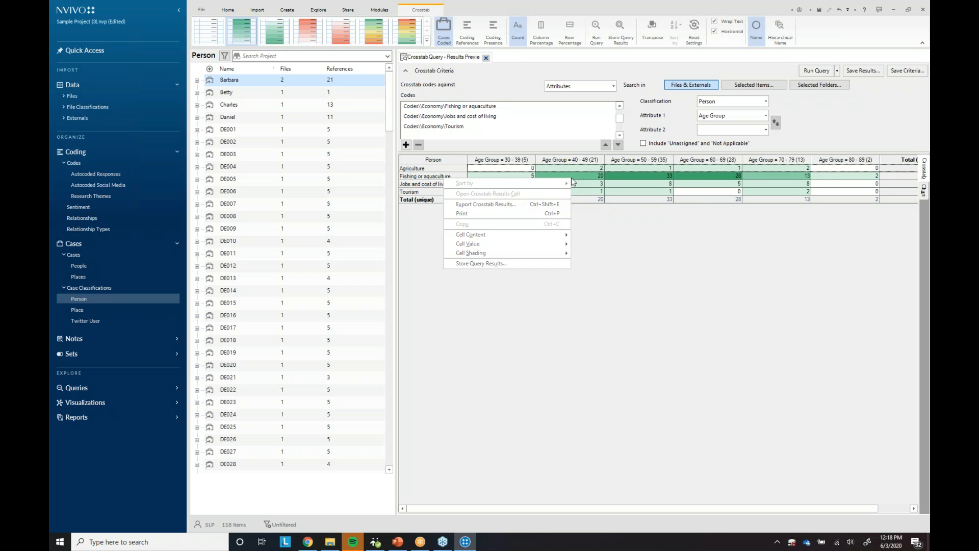
left_click(683, 269)
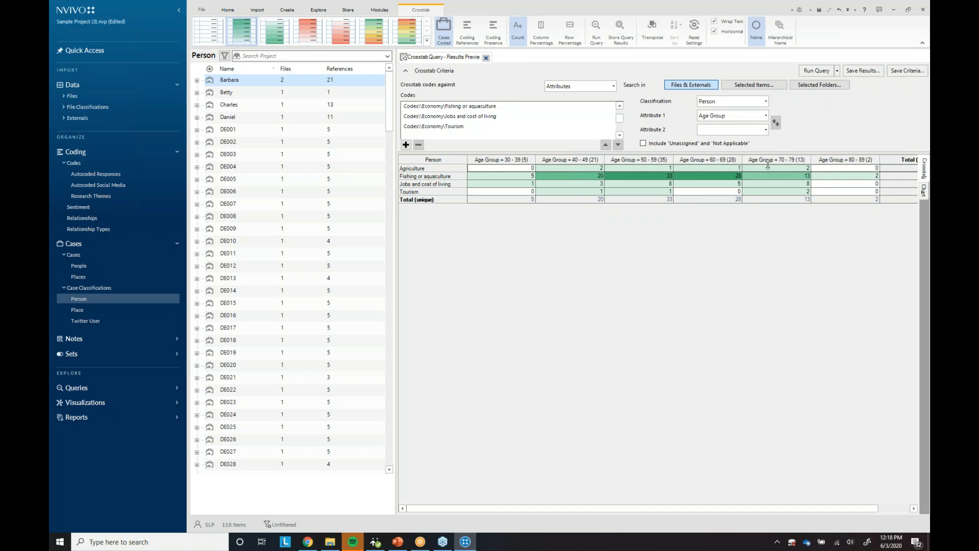
Add Gender as the crosstab's second attribute and run the query again.
left_click(765, 130)
scroll(729, 194, "down", 3)
left_click(708, 202)
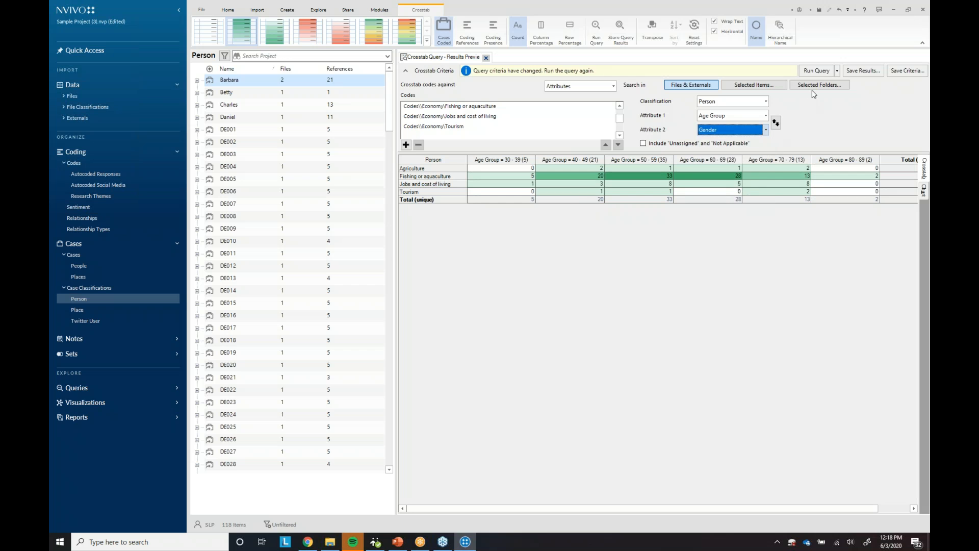
left_click(817, 71)
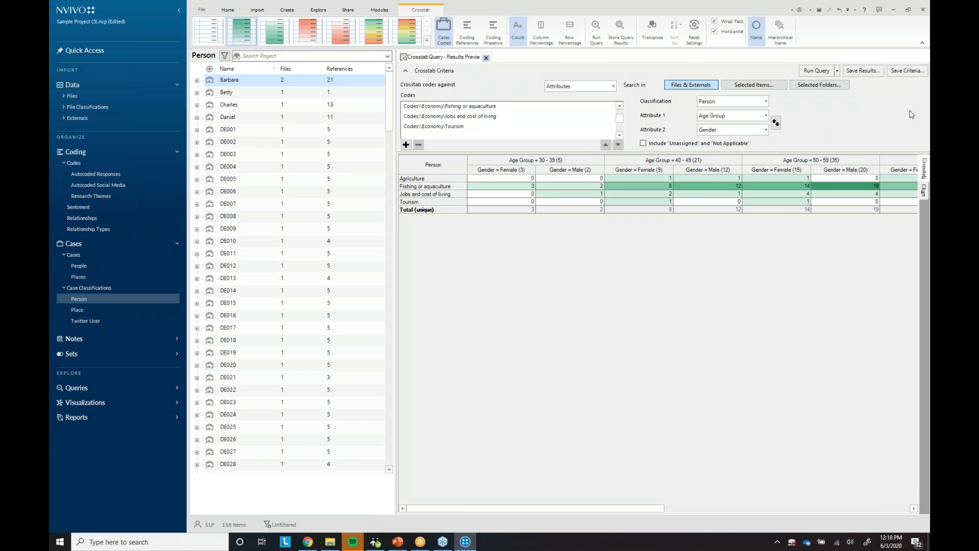
View the crosstab results as a stacked column chart, and close the query preview.
left_click(924, 193)
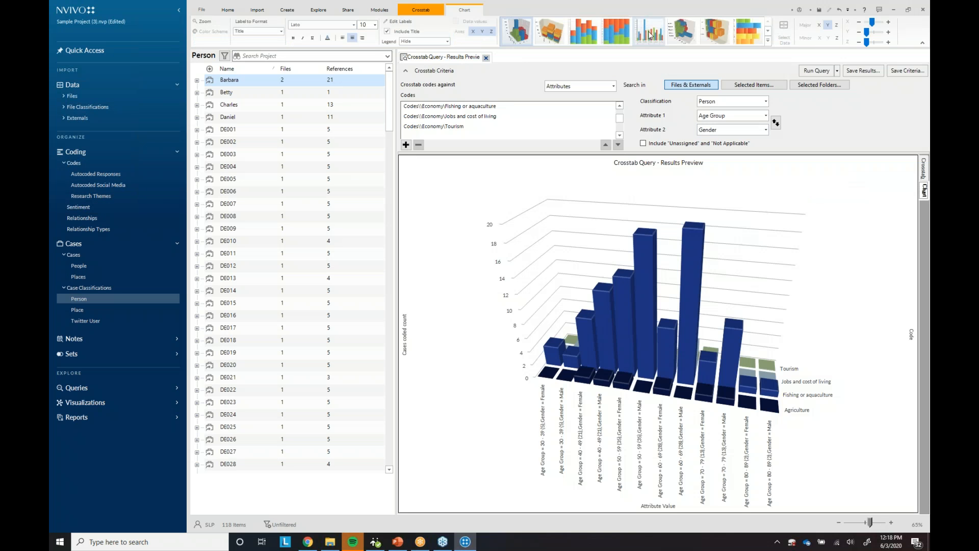
left_click(583, 31)
right_click(688, 198)
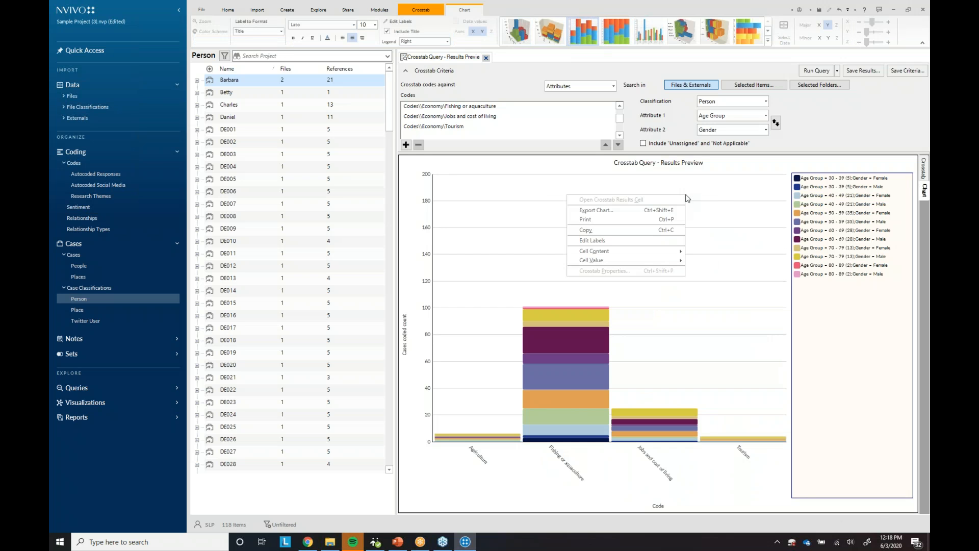
left_click(713, 196)
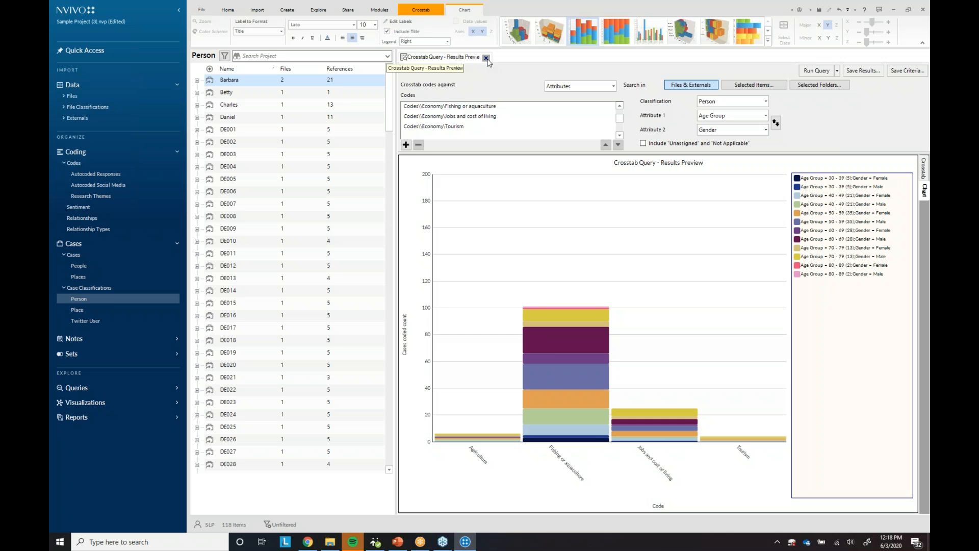
left_click(486, 58)
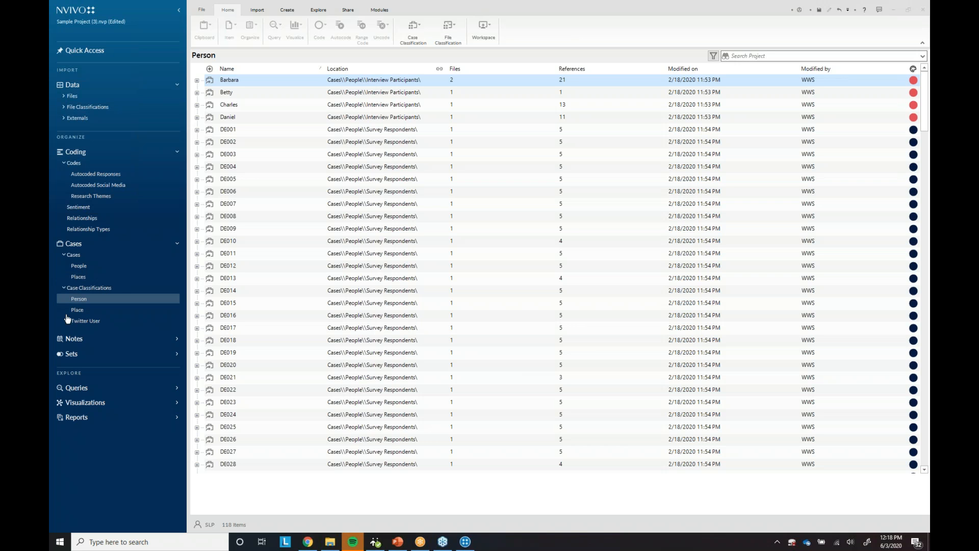
Create a memo named "Researcher Subjectivity" in the Memos folder.
left_click(71, 339)
left_click(68, 352)
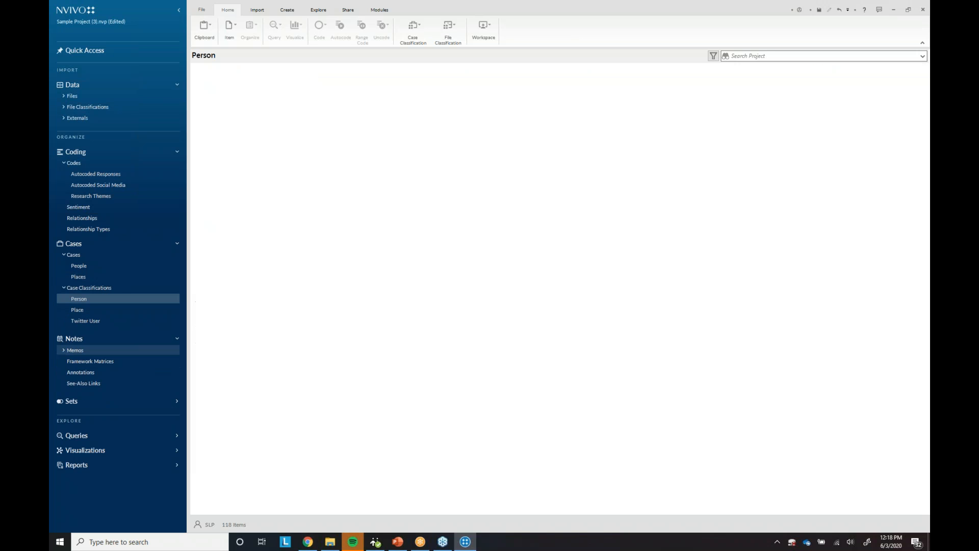
right_click(345, 203)
left_click(324, 203)
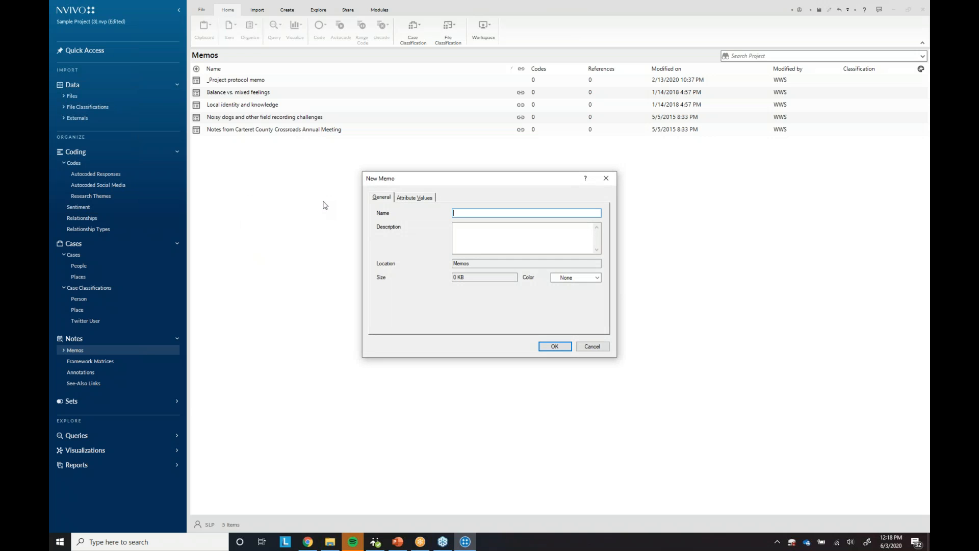
type("Researcher Subjectivity")
left_click(554, 347)
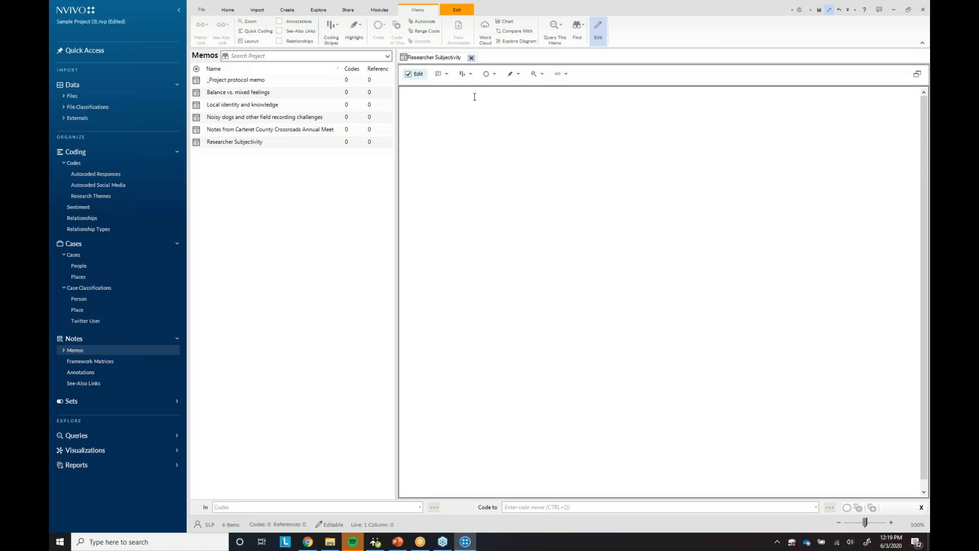
Insert the current date and time in the memo, write "environment is important to me" below it, and close the memo.
left_click(464, 8)
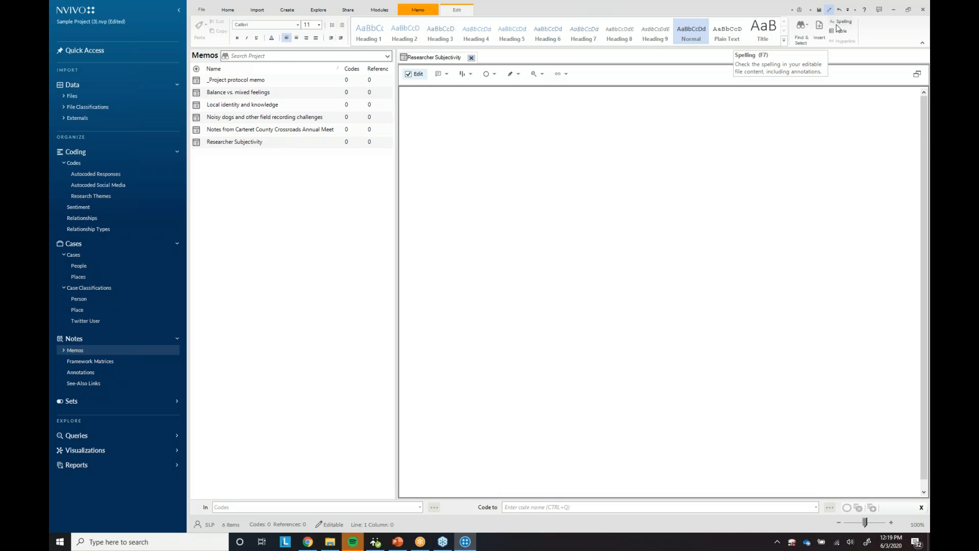
left_click(822, 34)
left_click(779, 53)
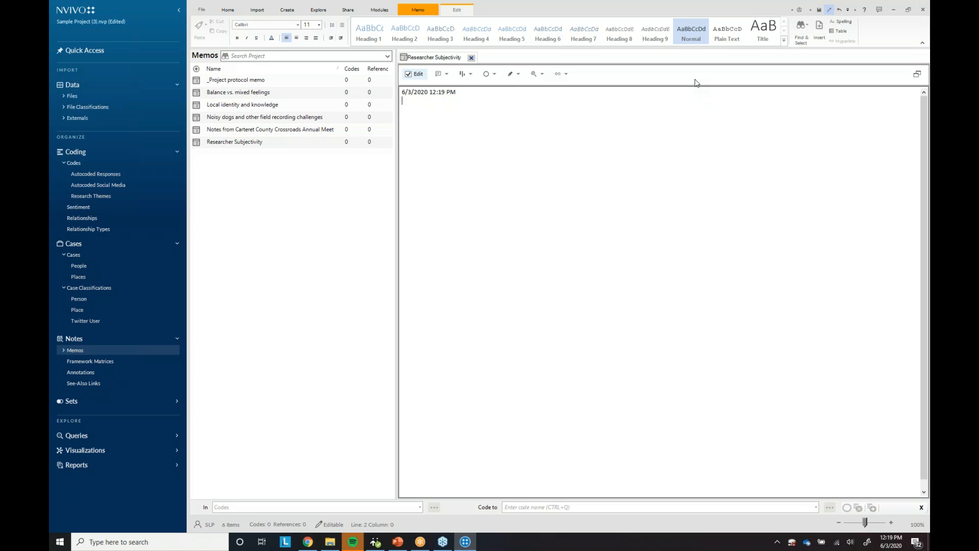
type("environmnent is important to me")
left_click(471, 58)
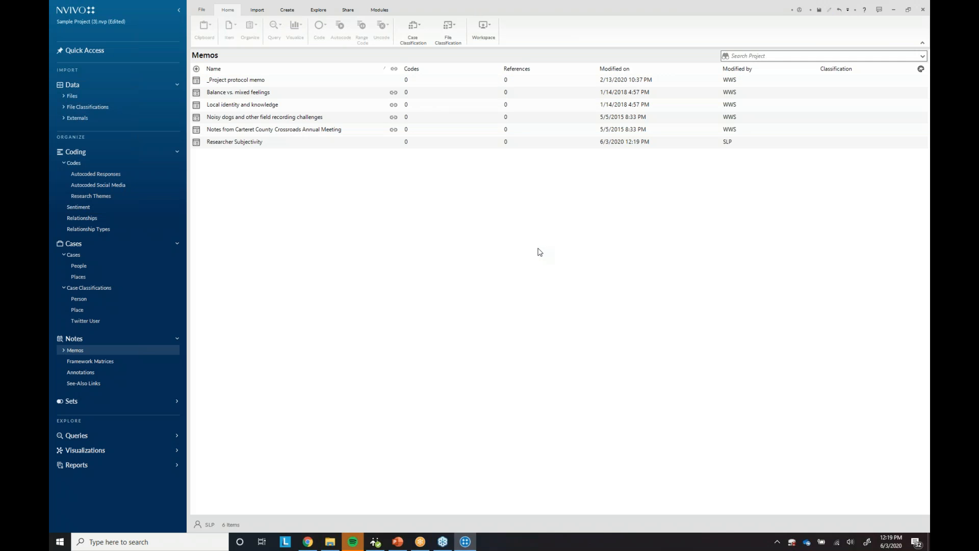
Create a concept map named "Subjectivity".
left_click(317, 11)
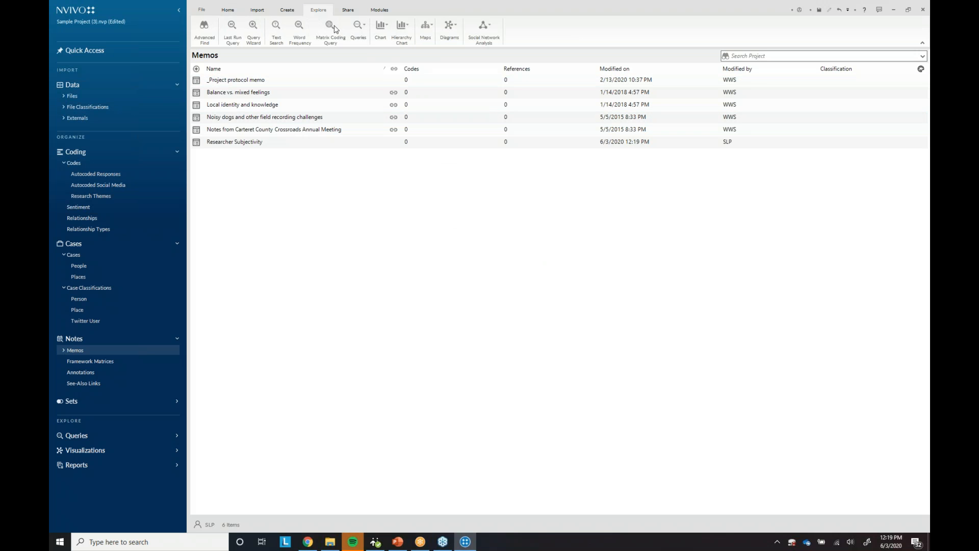
left_click(426, 30)
left_click(414, 69)
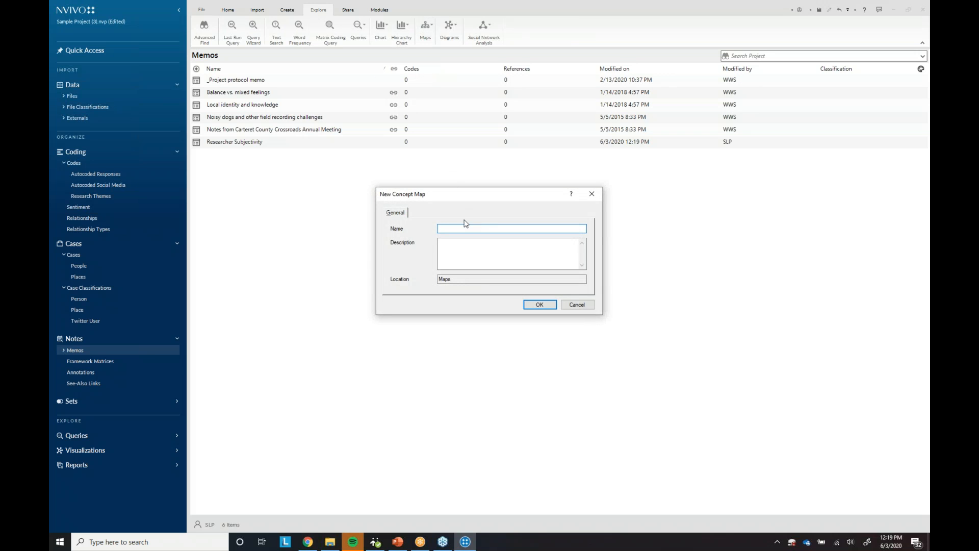
type("Subjectivity")
left_click(530, 305)
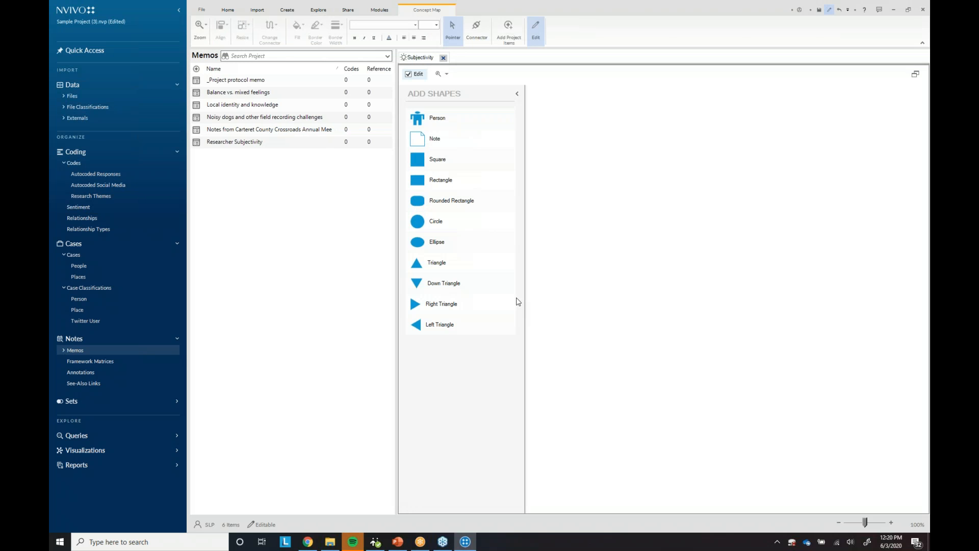
Add a Person shape labelled "Researcher" and a Circle labelled "Environment" to the concept map.
left_click_drag(425, 129, 645, 153)
type("Researcher")
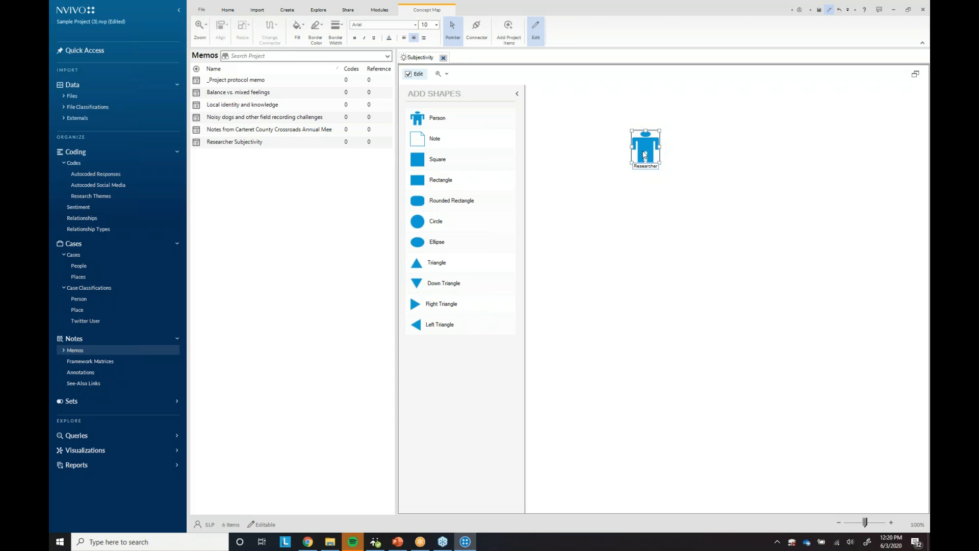
left_click(608, 225)
left_click_drag(414, 221, 724, 221)
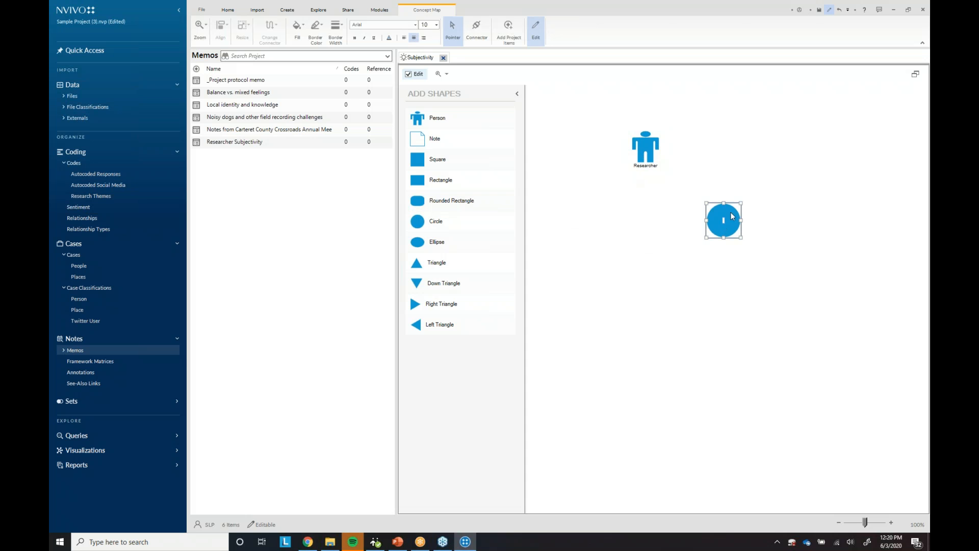
type("Envirnoment")
left_click(650, 236)
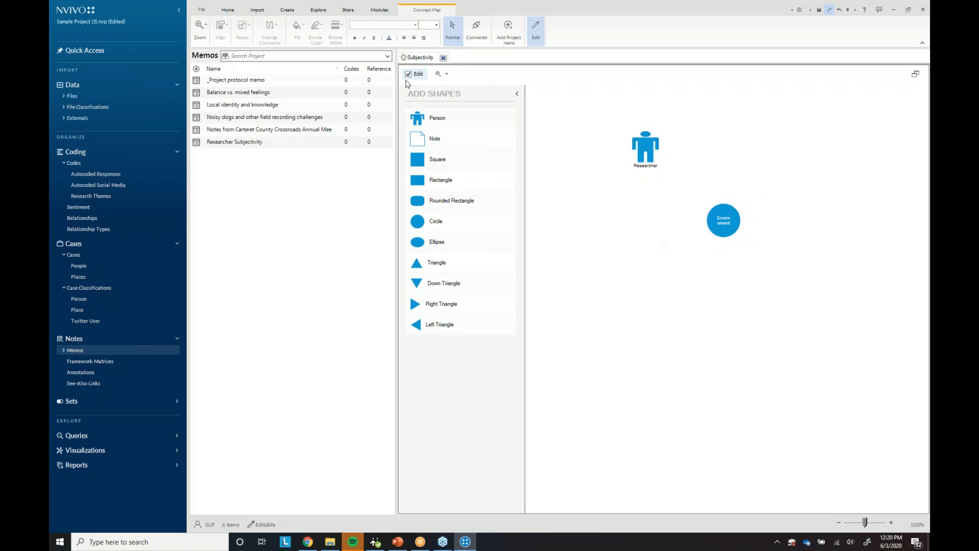
Add the Researcher Subjectivity memo to the concept map and place it below the Researcher shape.
left_click(513, 30)
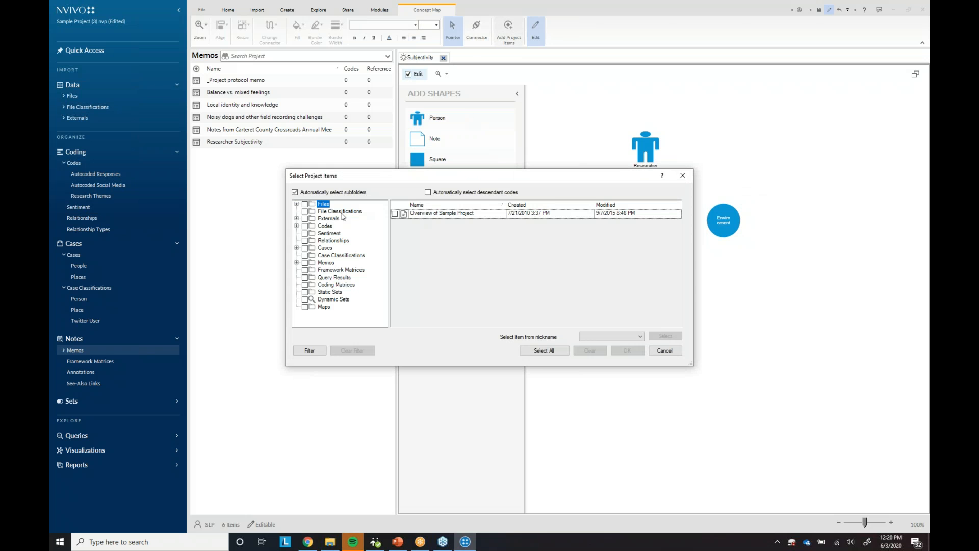
left_click(313, 264)
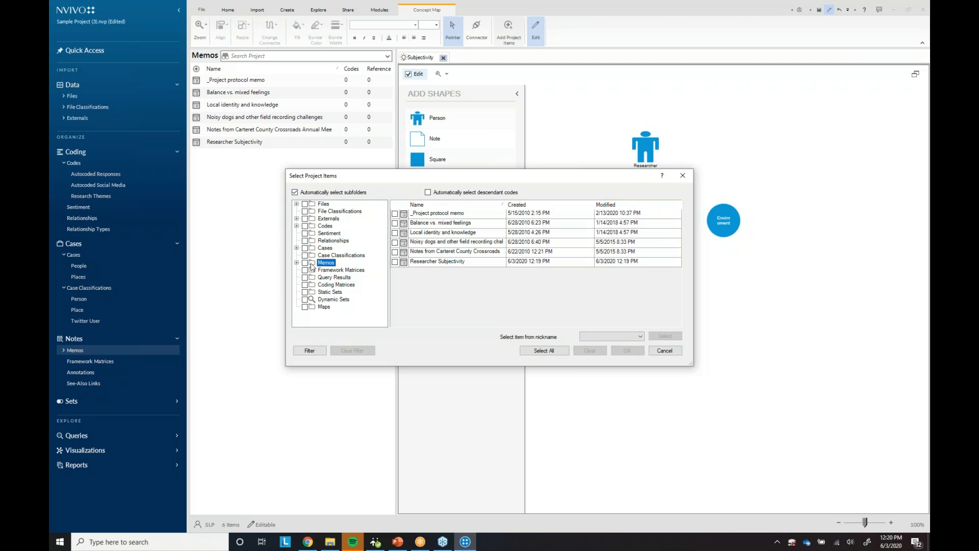
left_click(395, 262)
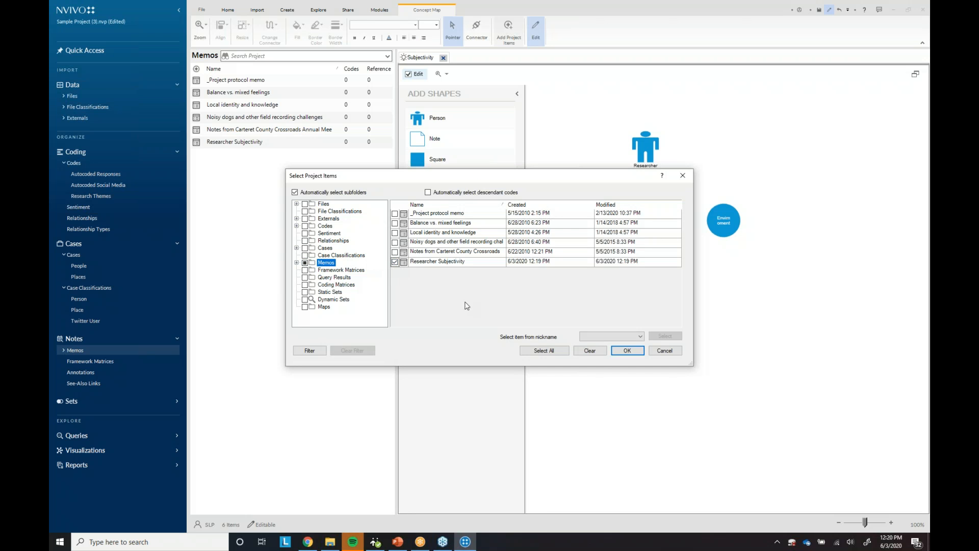
left_click(626, 351)
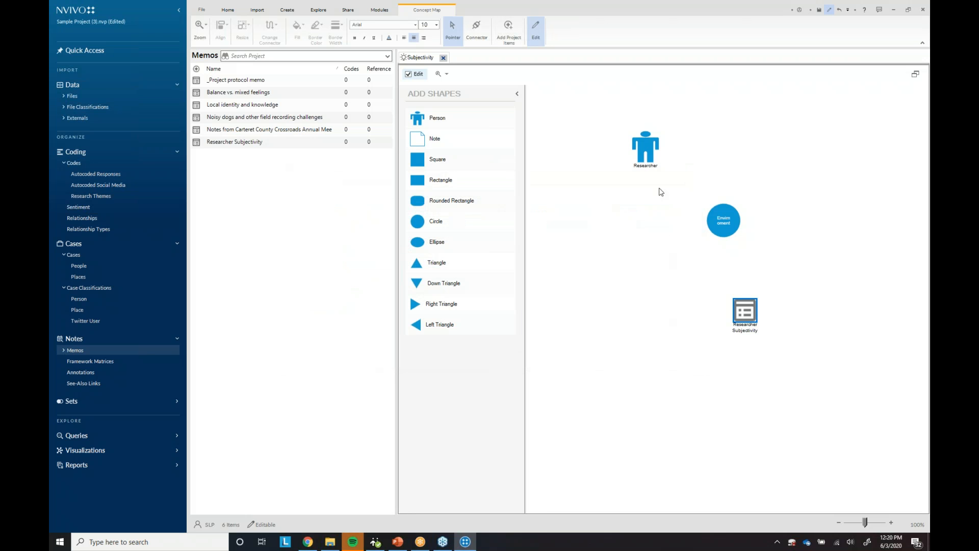
left_click_drag(748, 312, 643, 223)
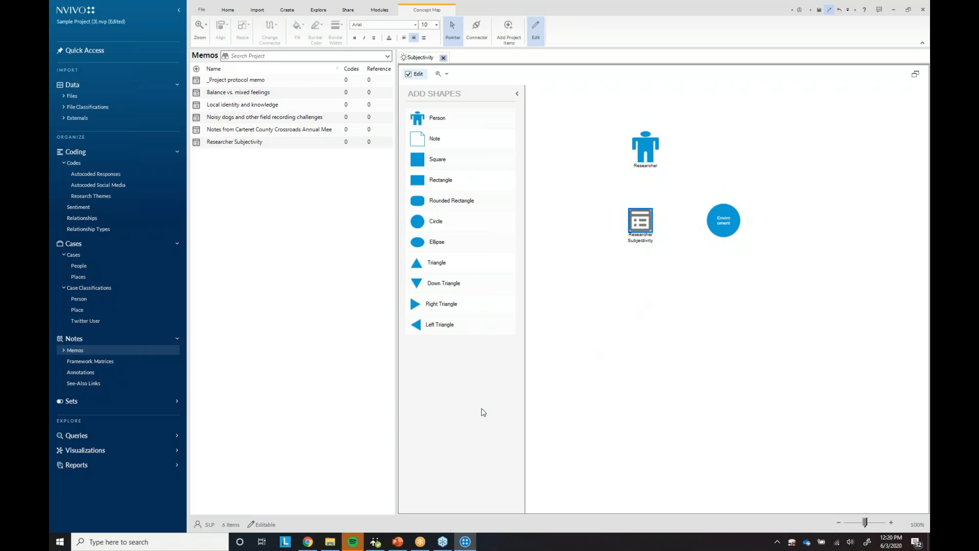
Switch to the PowerPoint presentation and hide the speaker notes to view the slide on three components for qualitative findings presentation.
left_click(397, 540)
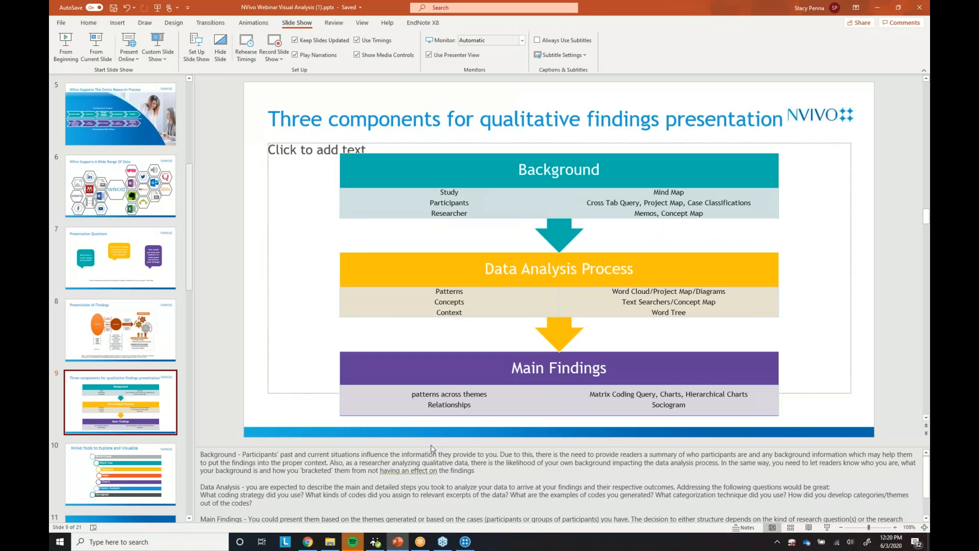
left_click_drag(431, 448, 431, 520)
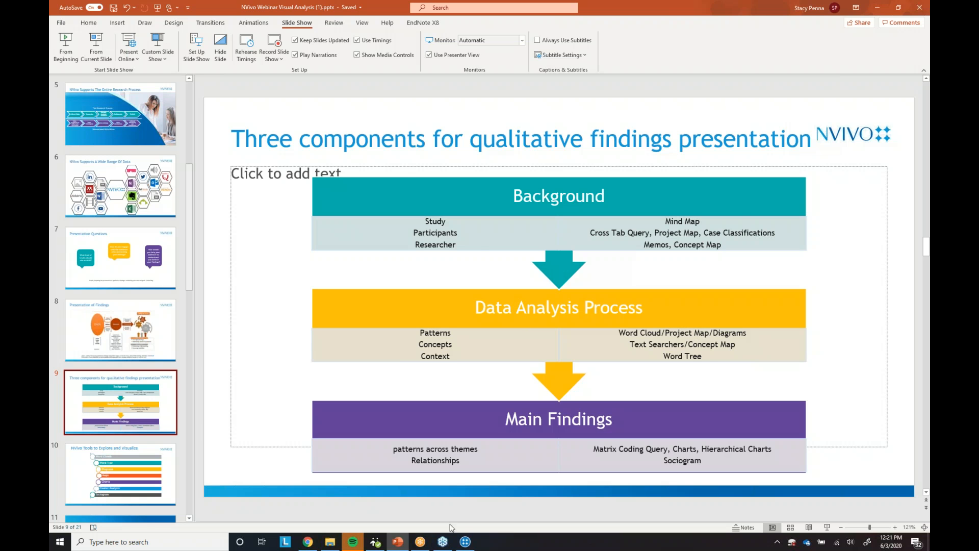
Switch to NVivo, close the Subjectivity concept map and start a new Word Frequency query.
left_click(465, 542)
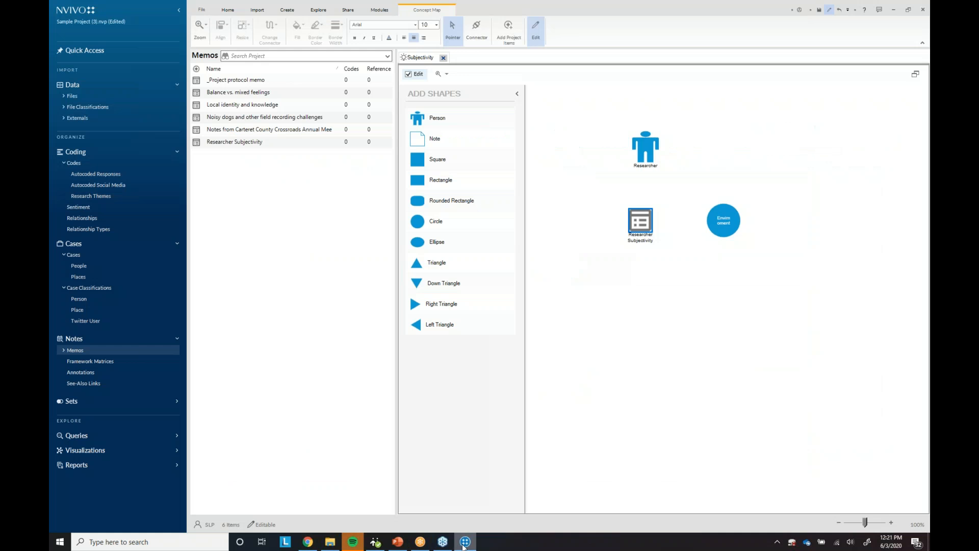
left_click(444, 58)
left_click(319, 10)
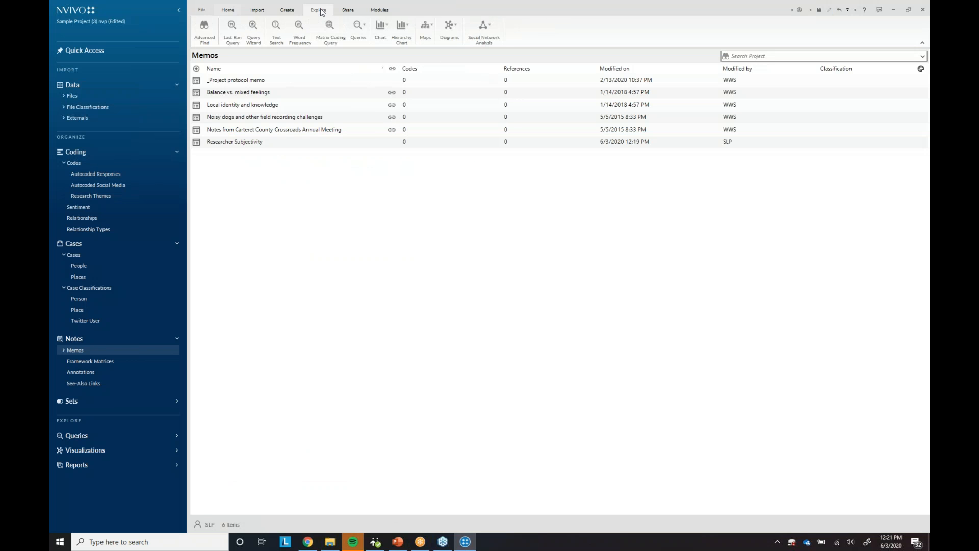
left_click(298, 32)
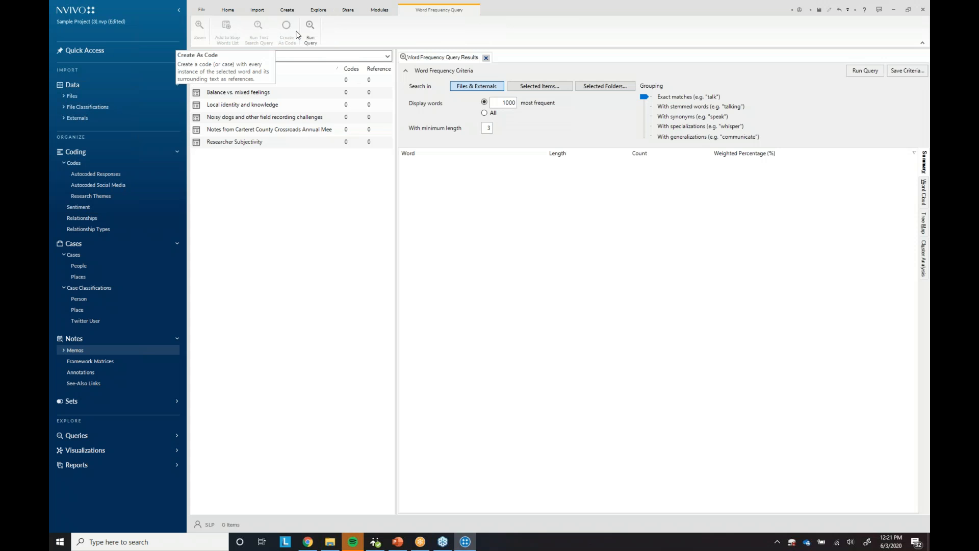
Limit the query to the 100 most frequent words, expand the project's Files folders and run it on files and externals.
left_click(512, 104)
key("BackSpace")
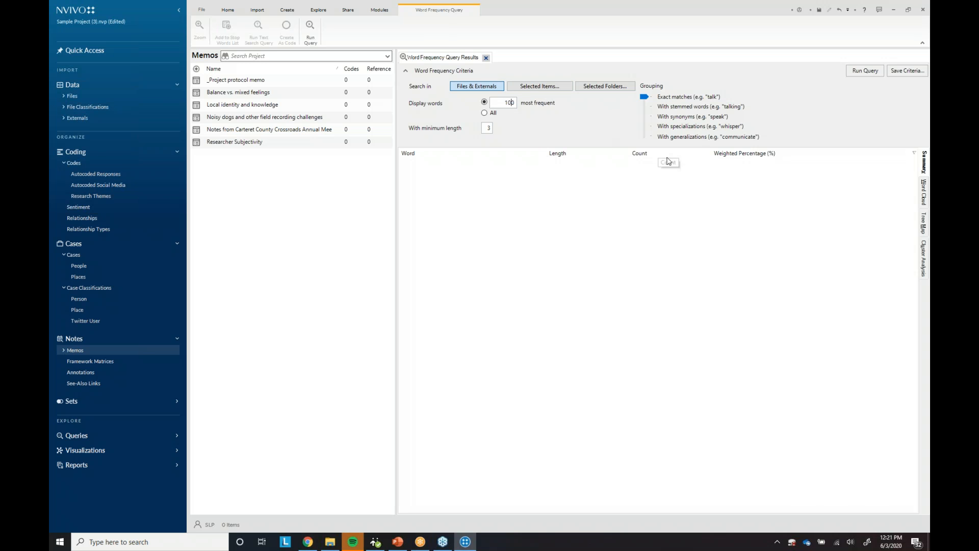
left_click(72, 99)
left_click(63, 96)
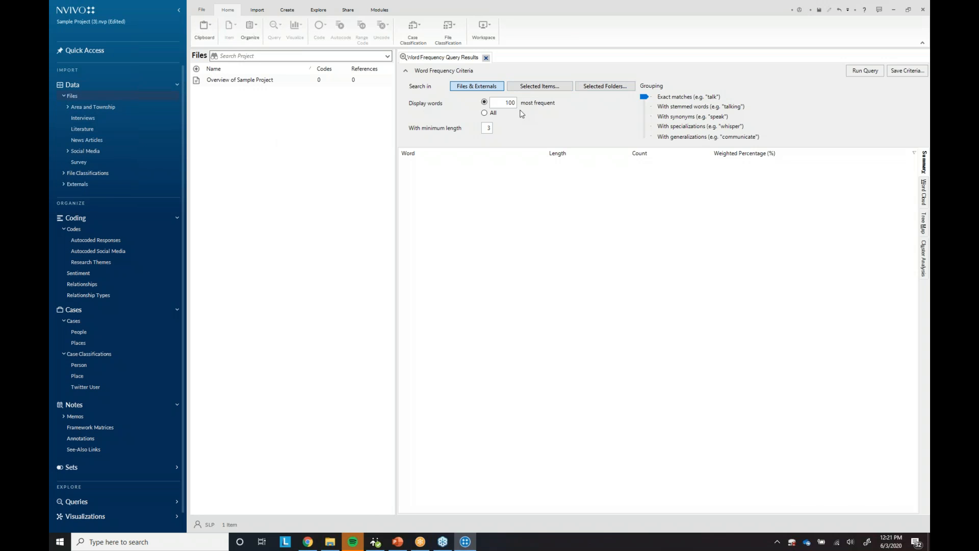
left_click(865, 70)
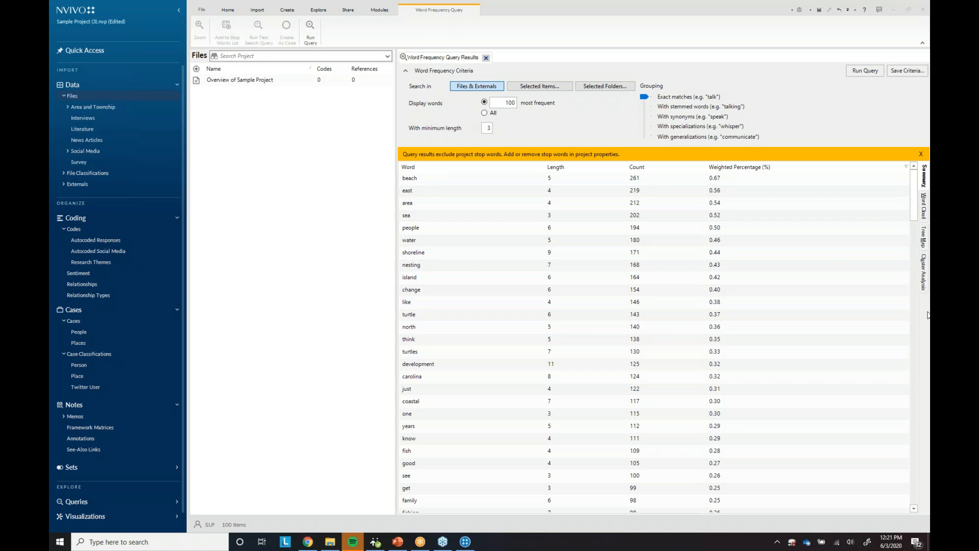
Display the word frequency results as a word cloud and apply the black-background style with white, blue and green words.
left_click(926, 214)
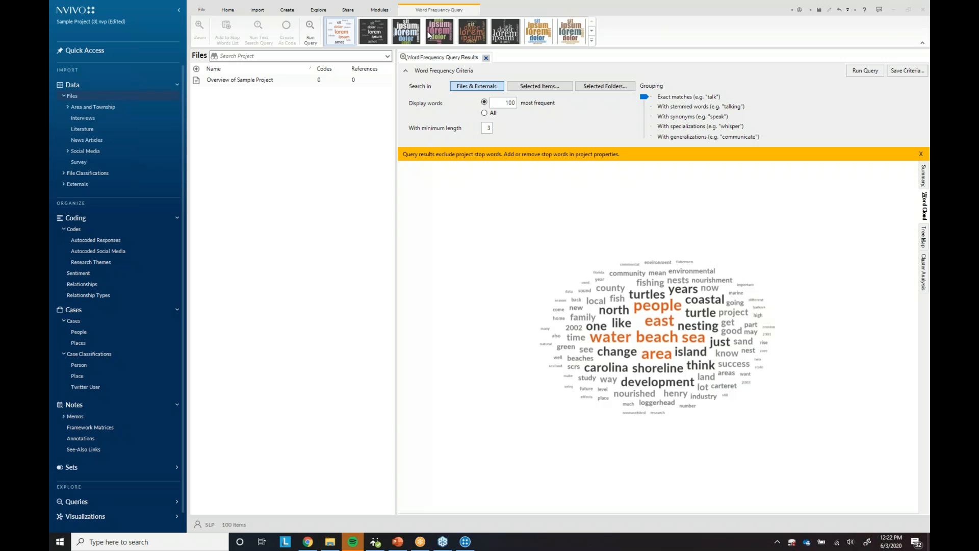
left_click(408, 37)
left_click(408, 37)
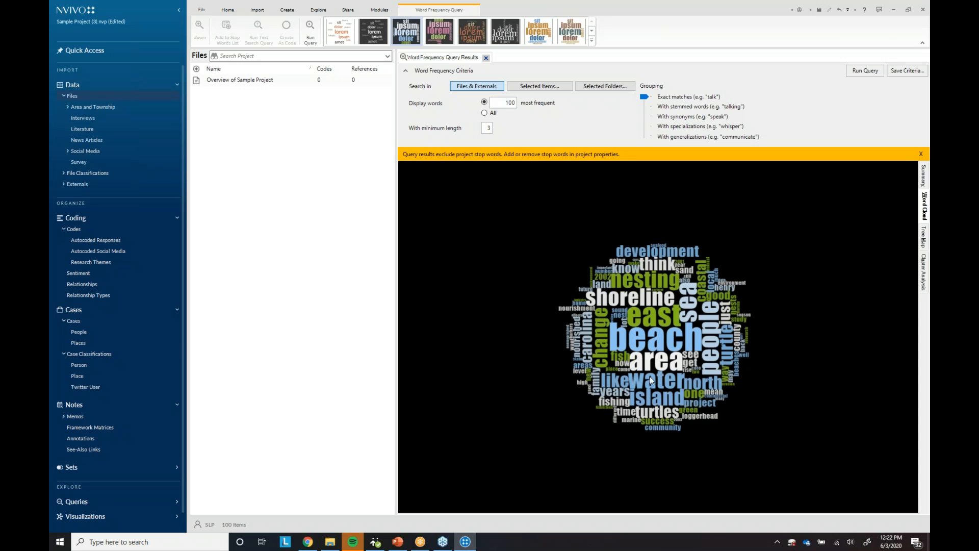
Examine the cluster analysis dendrogram of the frequent words, enlarged enough to read the branches.
left_click(925, 374)
left_click(925, 285)
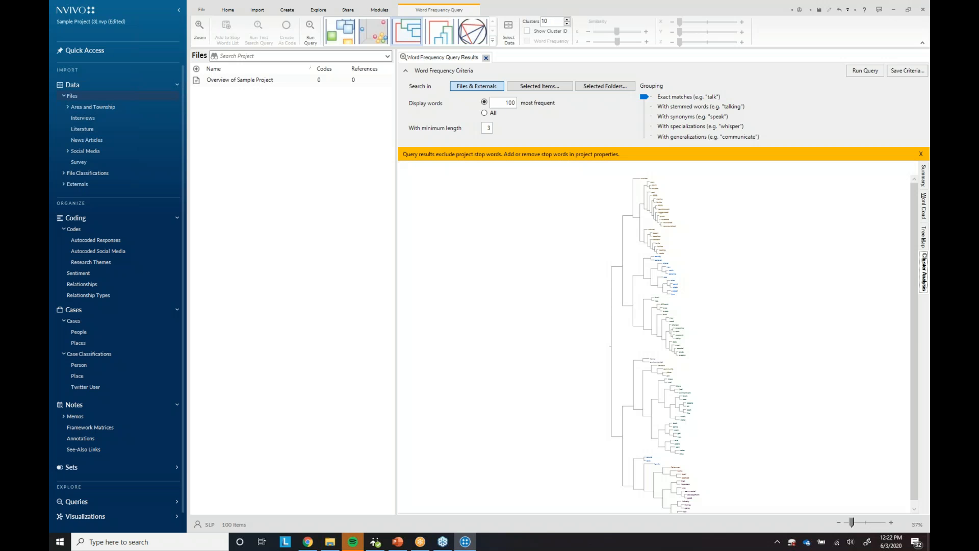
left_click(892, 522)
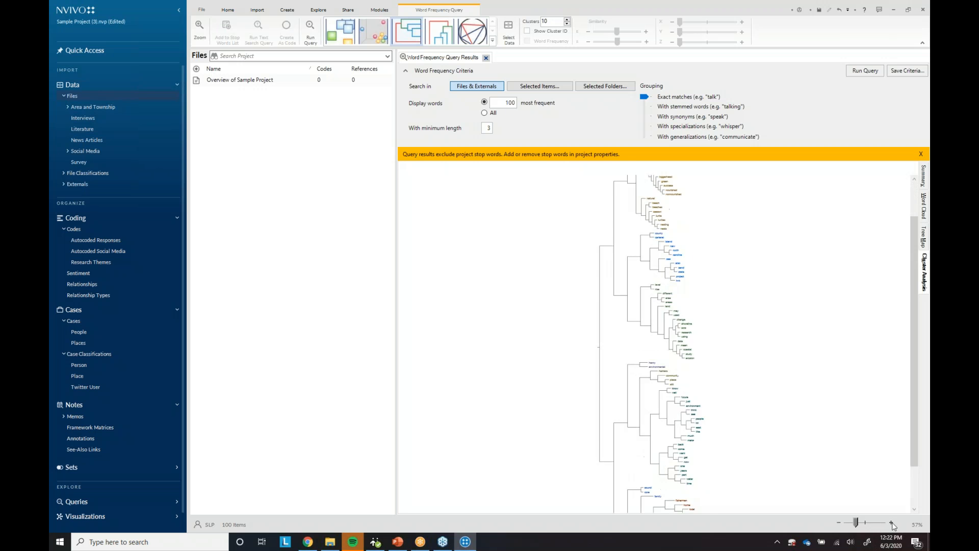
left_click(891, 522)
left_click(891, 523)
left_click(892, 523)
left_click(892, 522)
left_click(892, 522)
left_click_drag(846, 347, 850, 389)
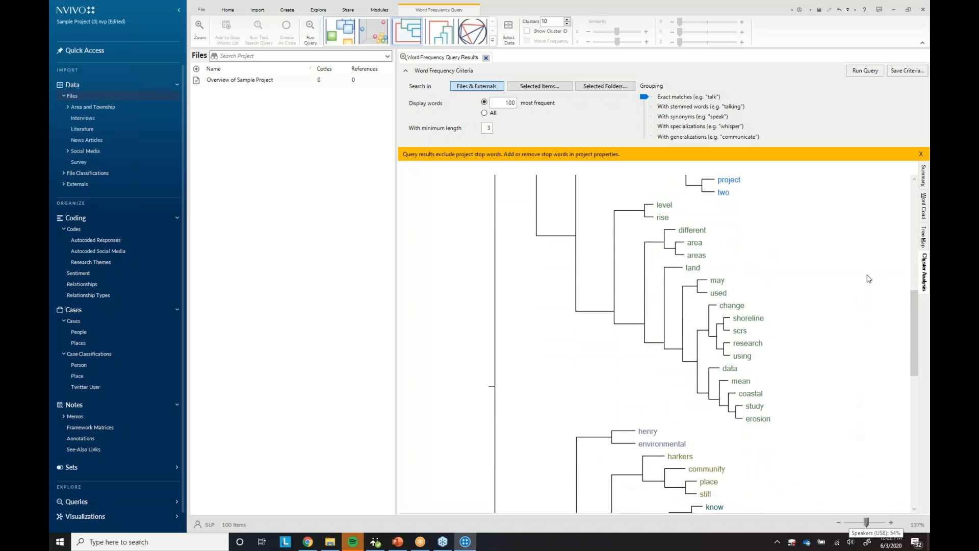
Return to the word cloud and run a text search query for the word "water" from it.
left_click(924, 206)
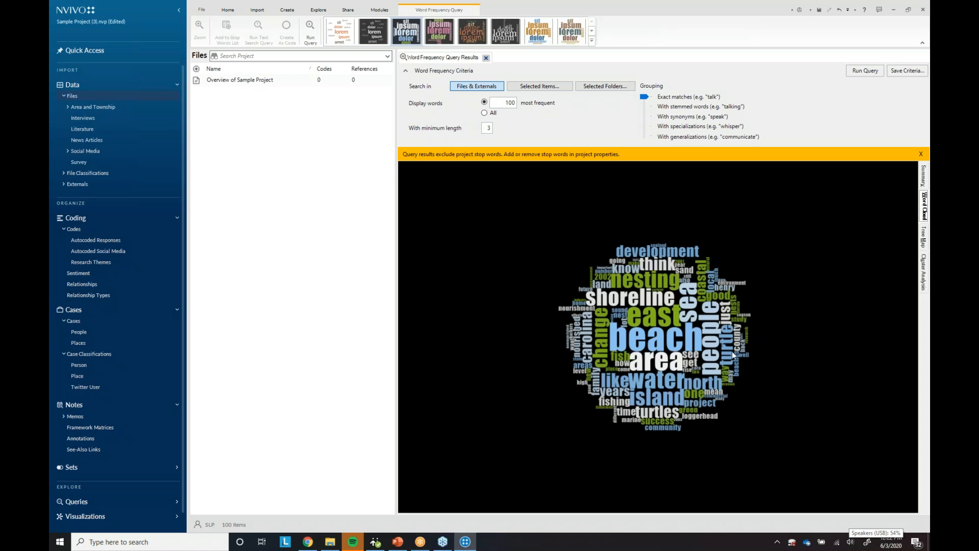
right_click(664, 380)
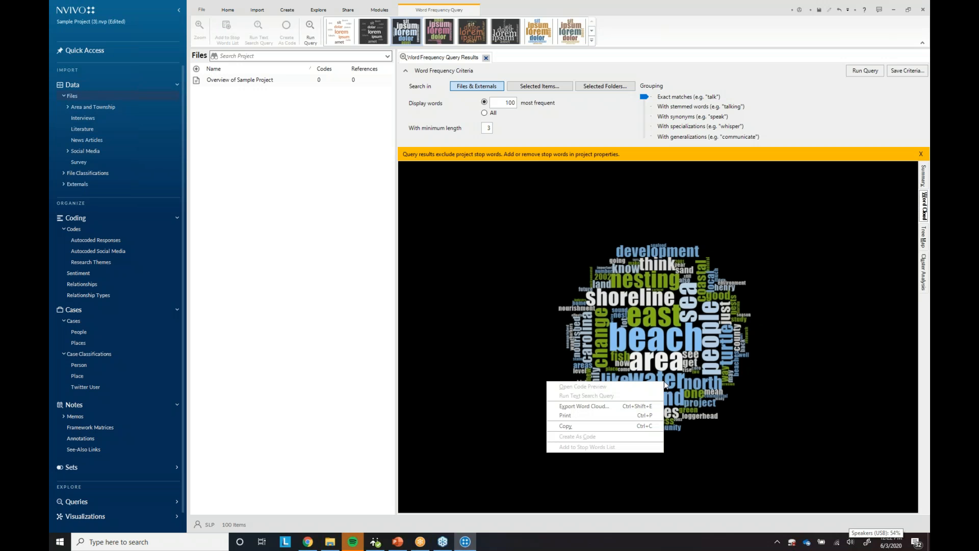
left_click(669, 379)
right_click(660, 378)
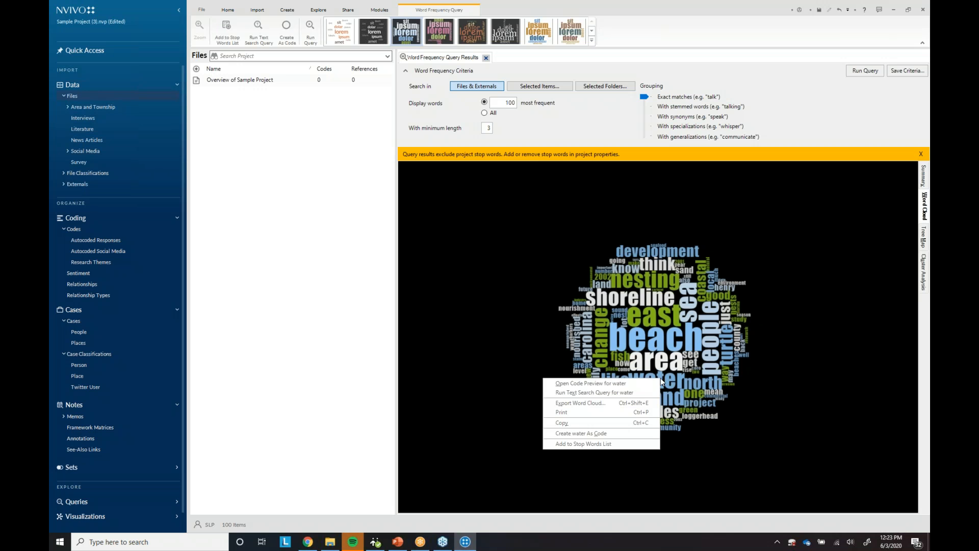
left_click(622, 392)
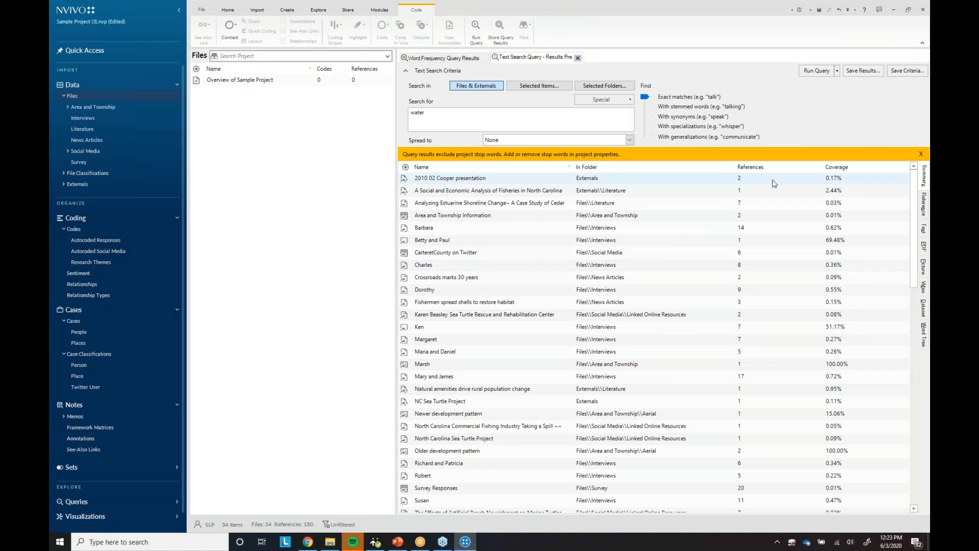
Examine the references and the word tree for "water", including its branch order options, down to the "quality" branch.
left_click(924, 209)
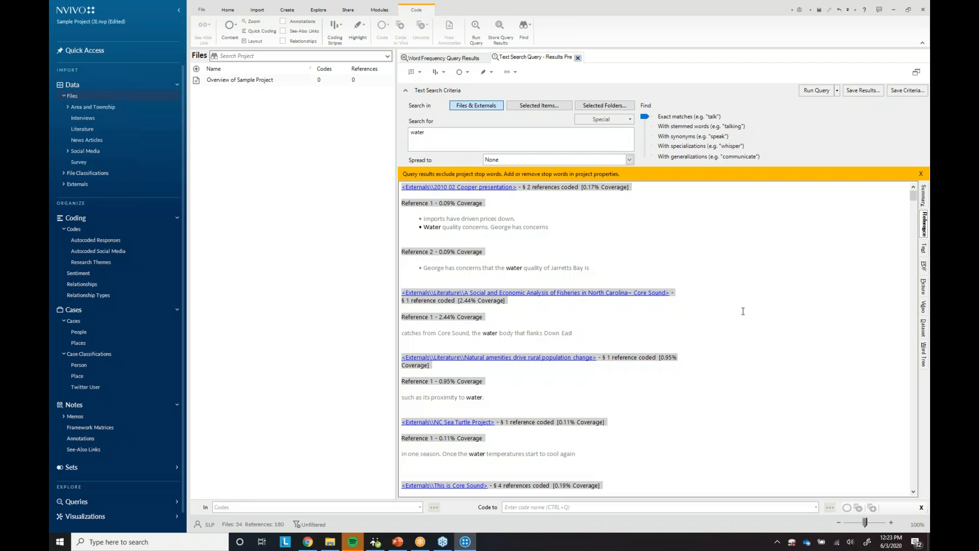
left_click(924, 357)
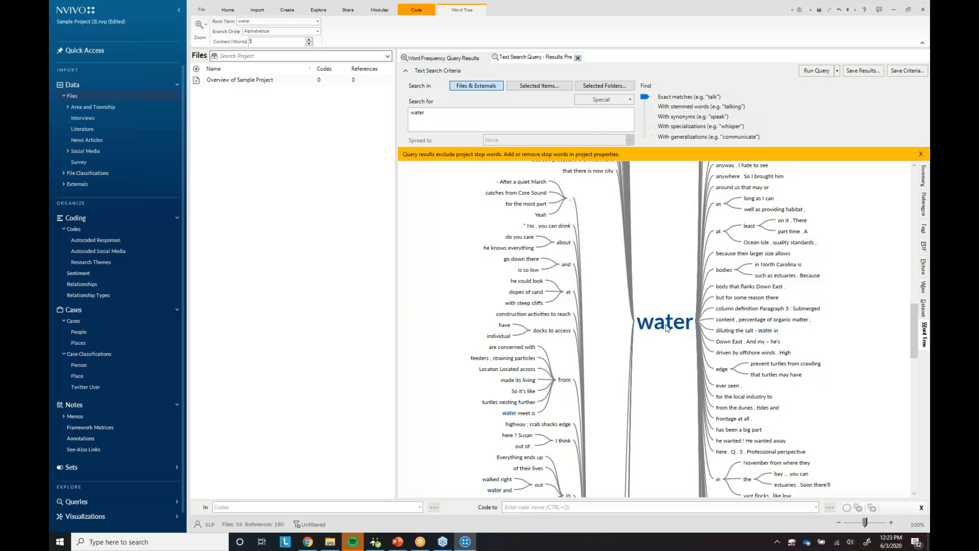
left_click(317, 32)
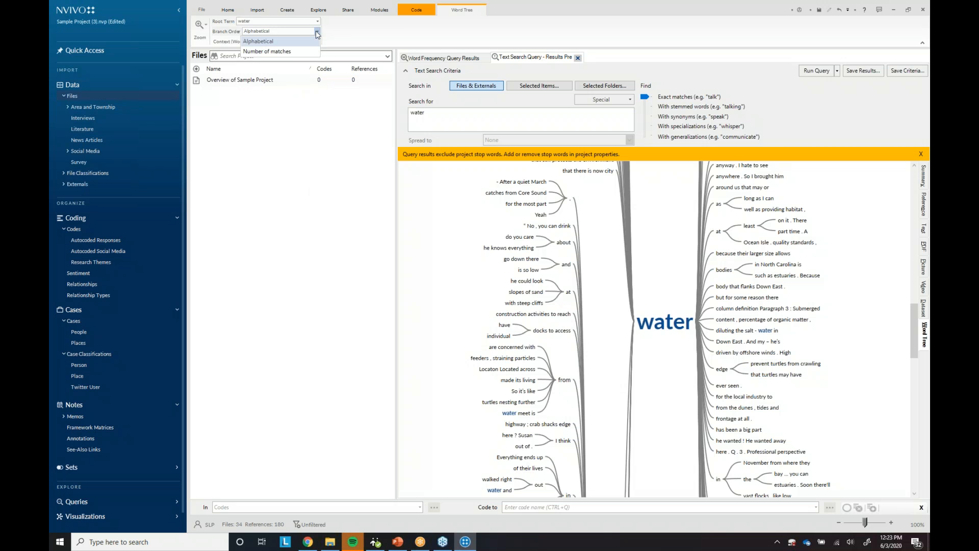
left_click(317, 32)
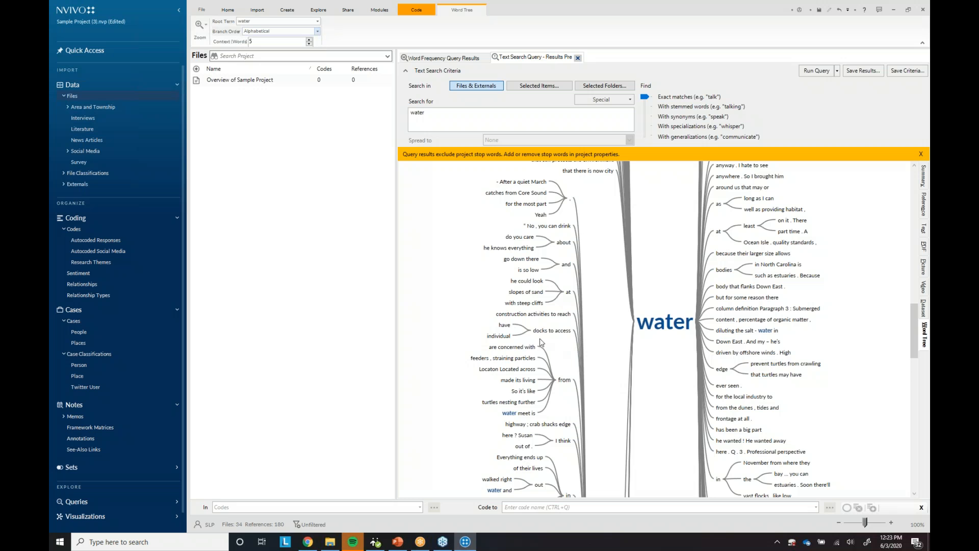
scroll(688, 428, "down", 15)
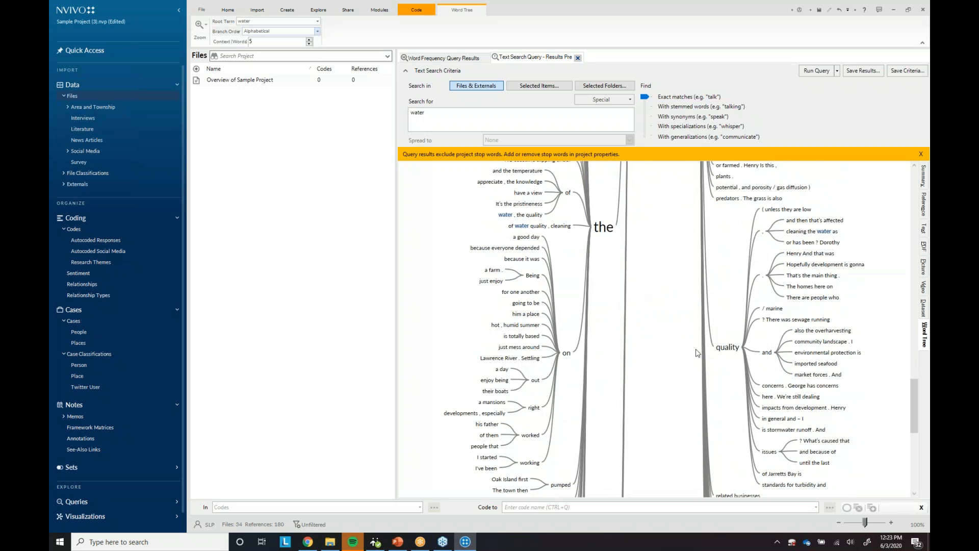
Run a text search for "water quality" from the word tree's "quality" branch and view the results as a word tree.
left_click(727, 349)
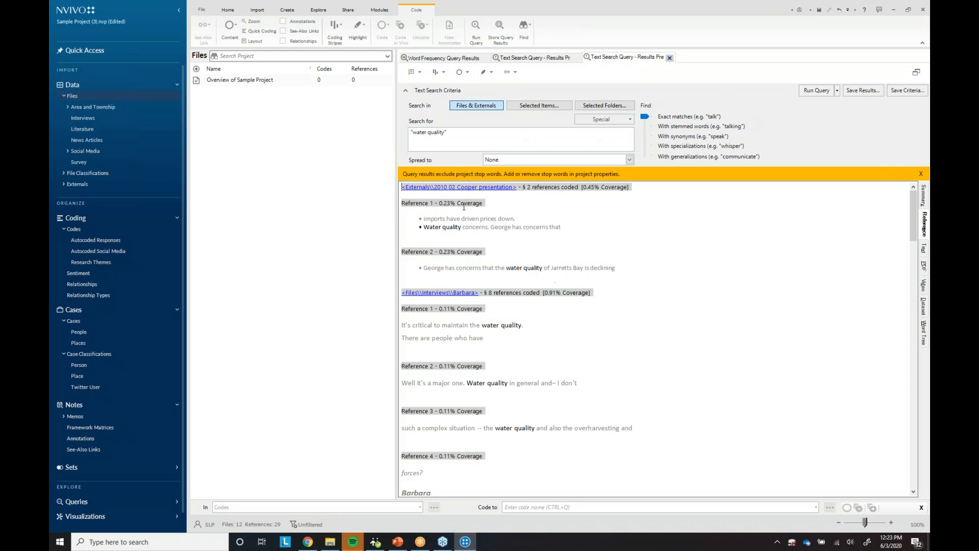
left_click(925, 342)
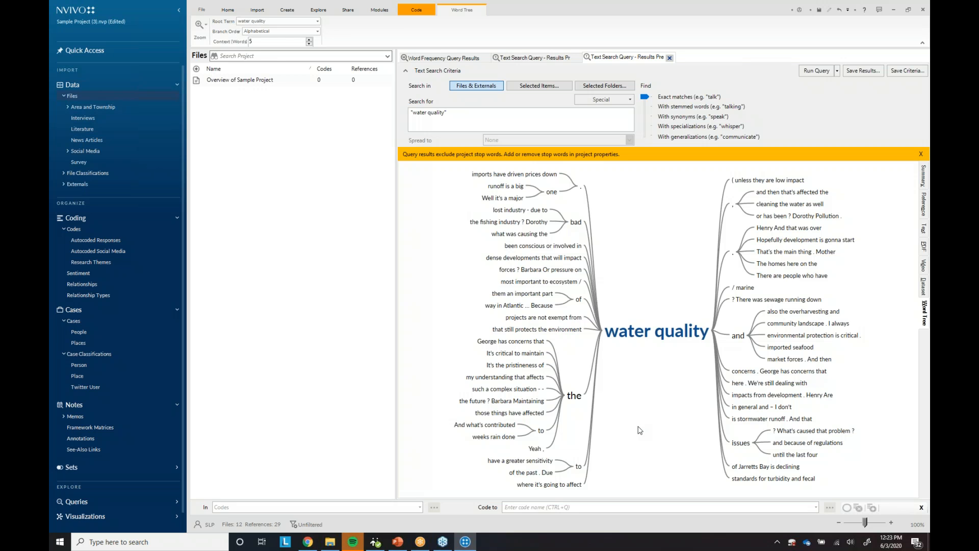
right_click(641, 379)
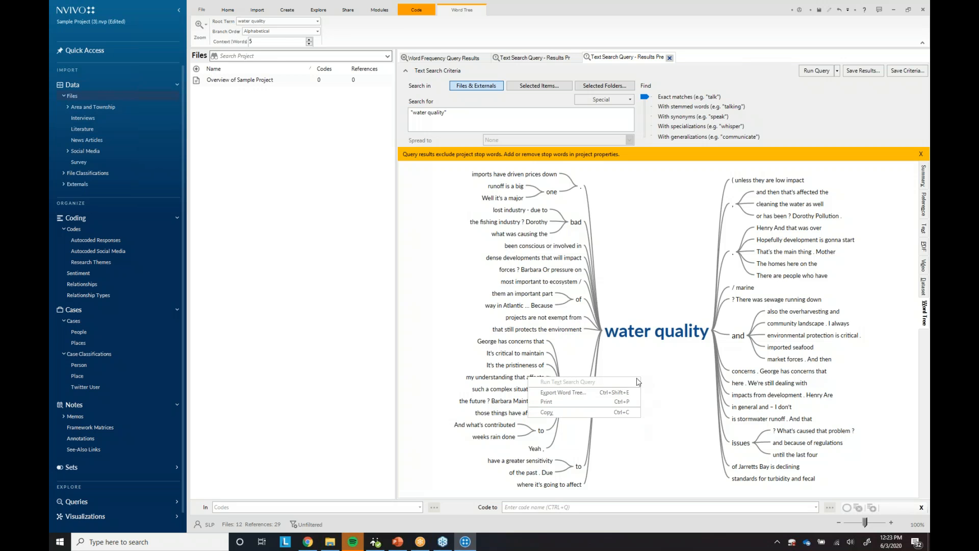
left_click(672, 382)
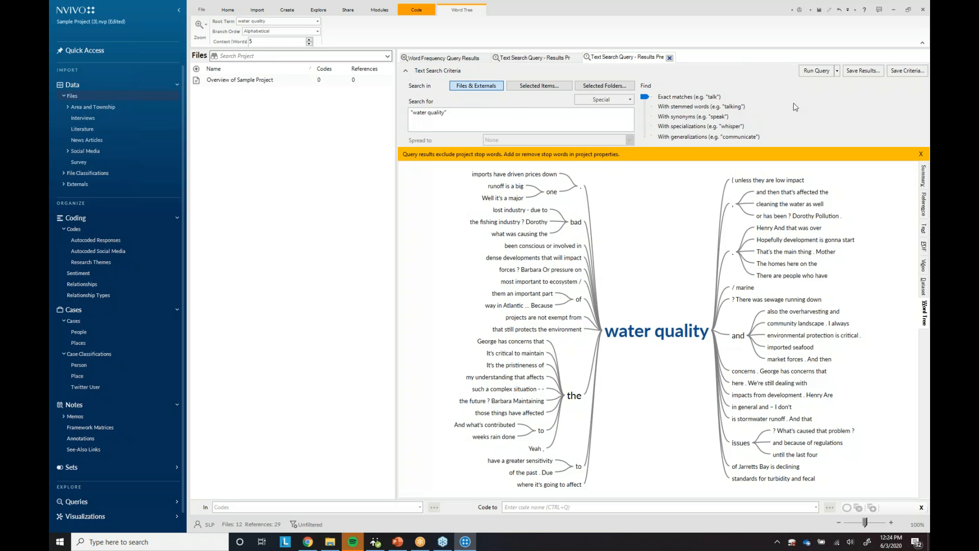
Save the "water quality" search results as a new code named "Water Quality" in Codes, and display the codes list.
left_click(863, 71)
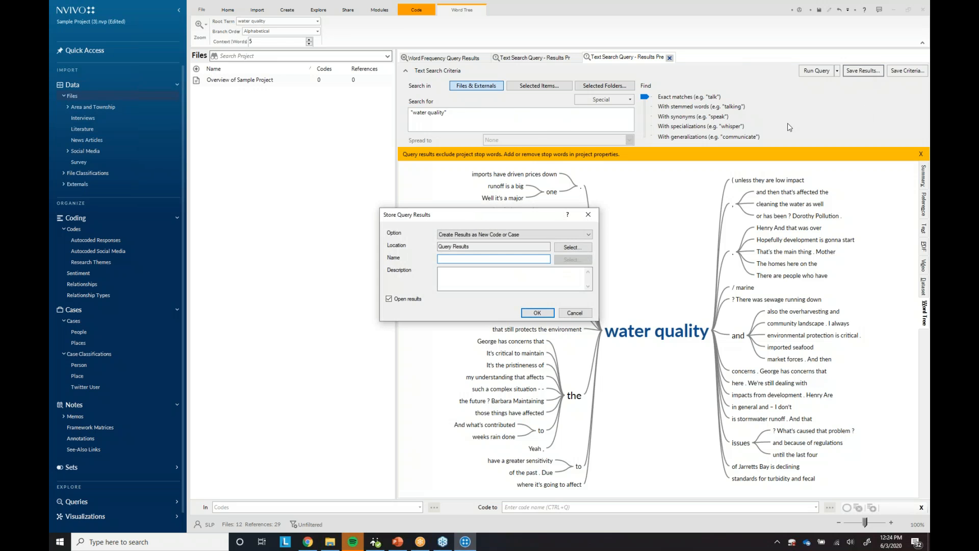
left_click(568, 249)
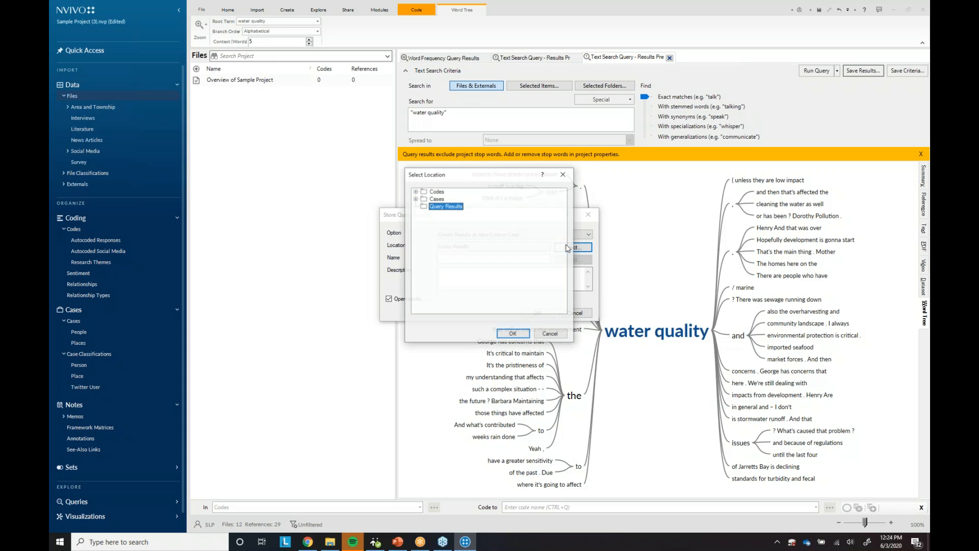
left_click(428, 192)
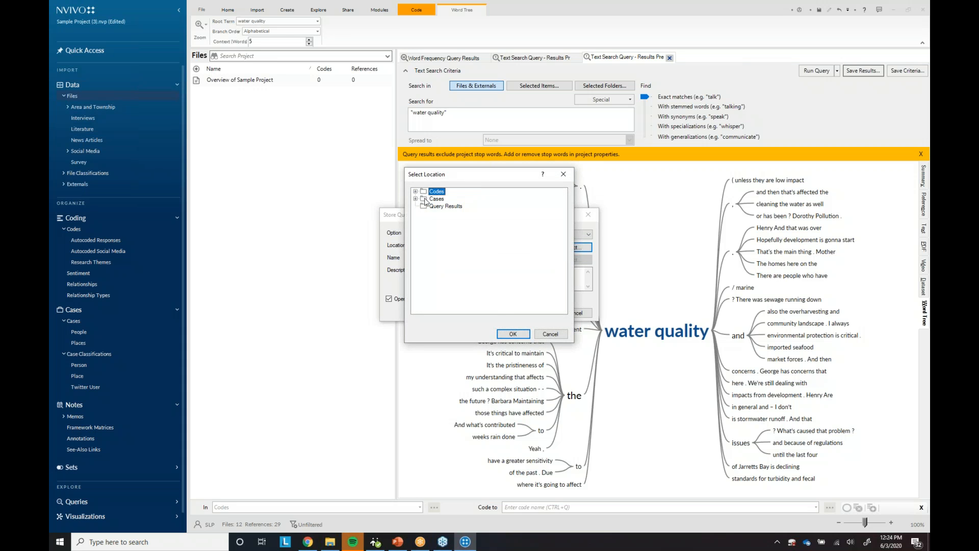
left_click(513, 334)
left_click(510, 259)
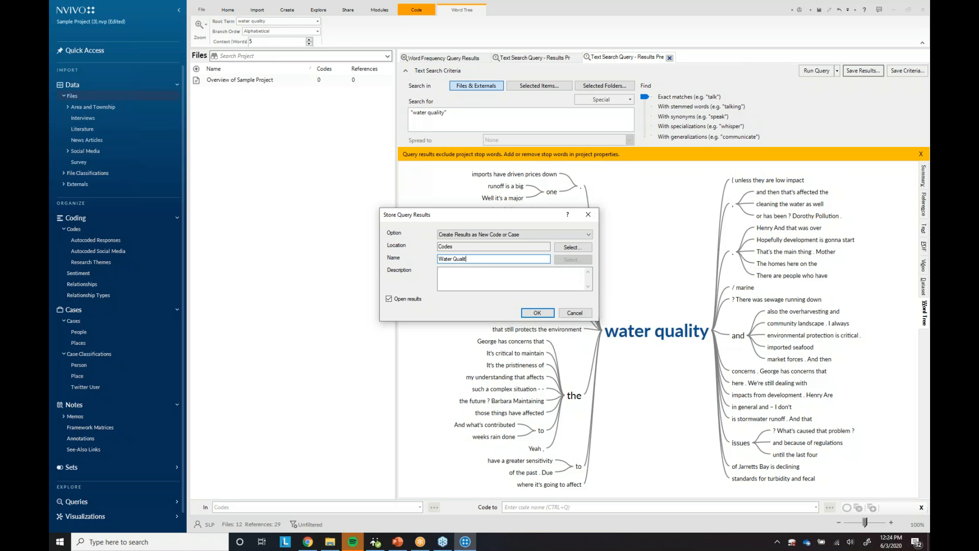
left_click(537, 313)
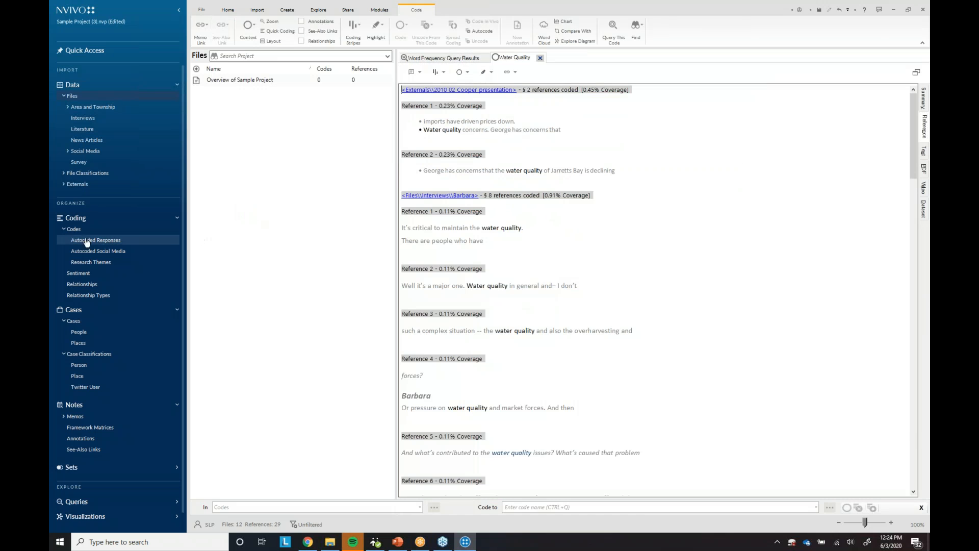
left_click(75, 229)
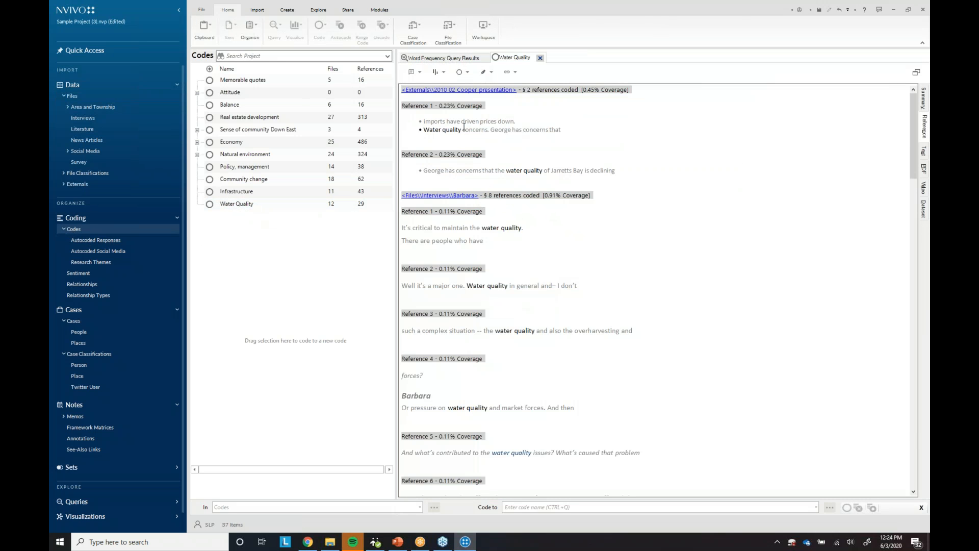
Close the Word Frequency query results and the Water Quality code.
left_click(455, 62)
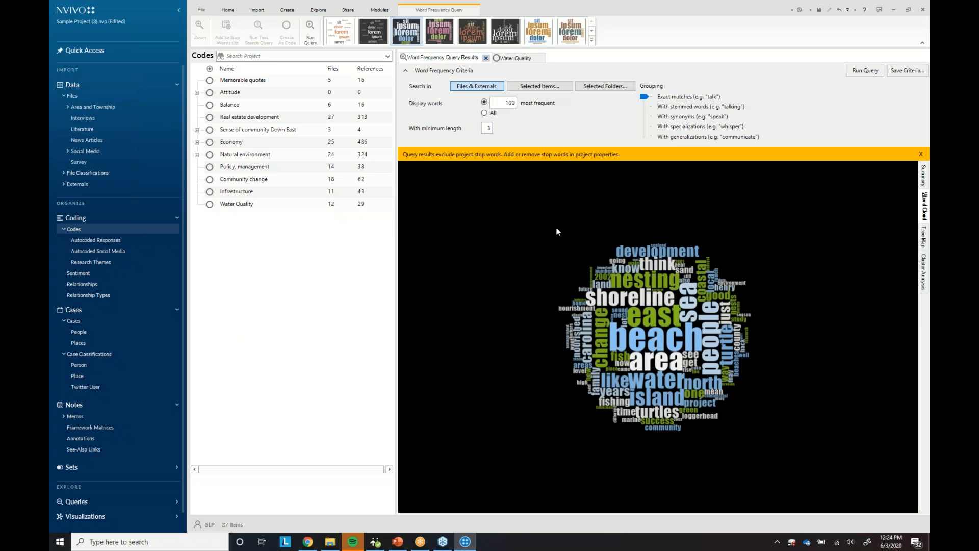
left_click(485, 59)
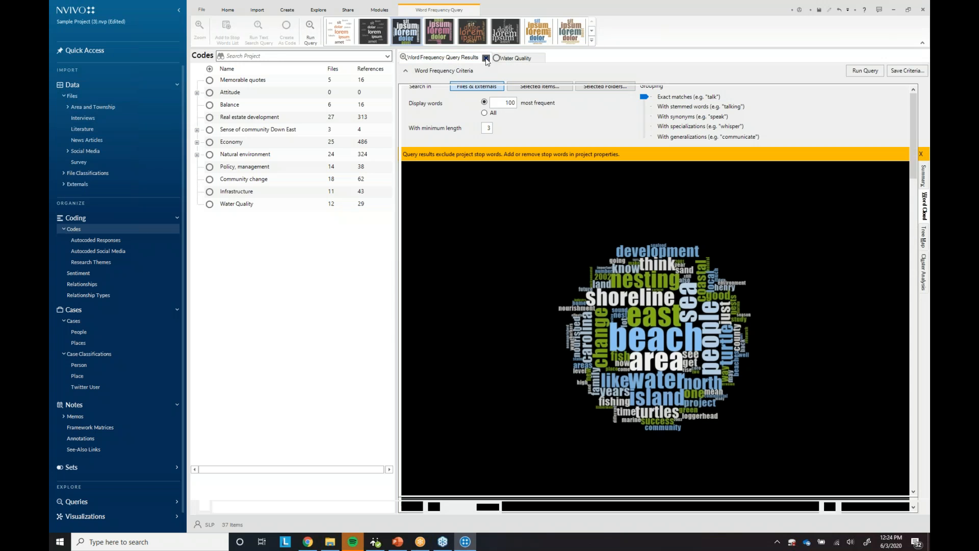
left_click(448, 58)
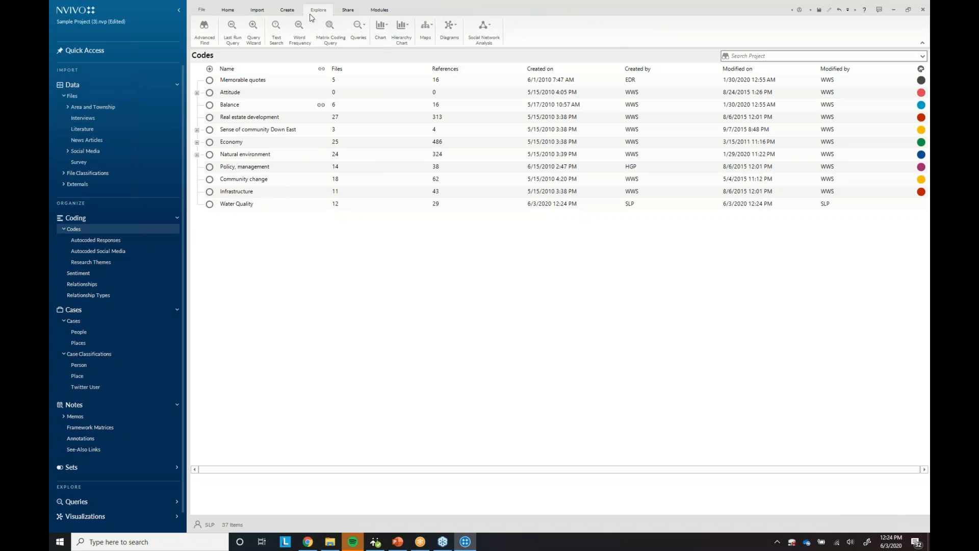
left_click(448, 31)
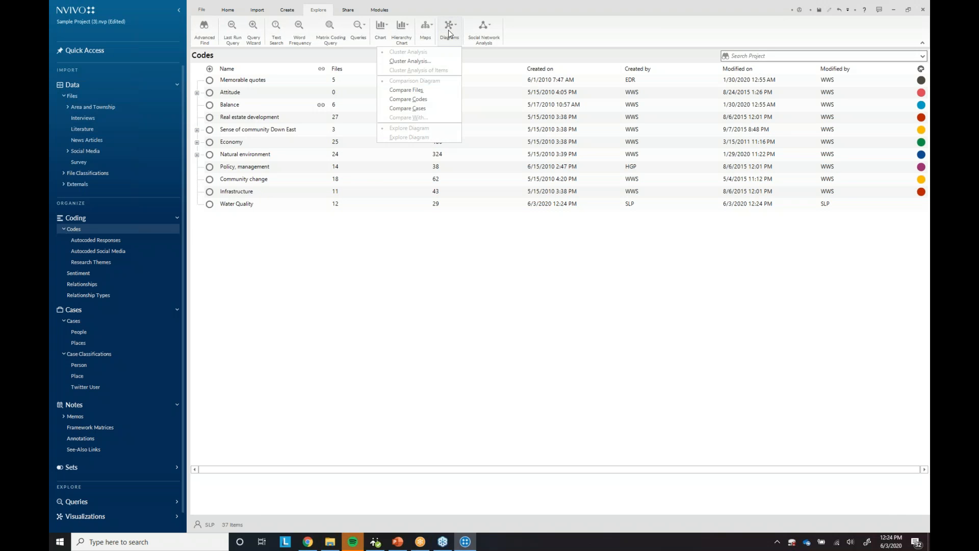
left_click(439, 61)
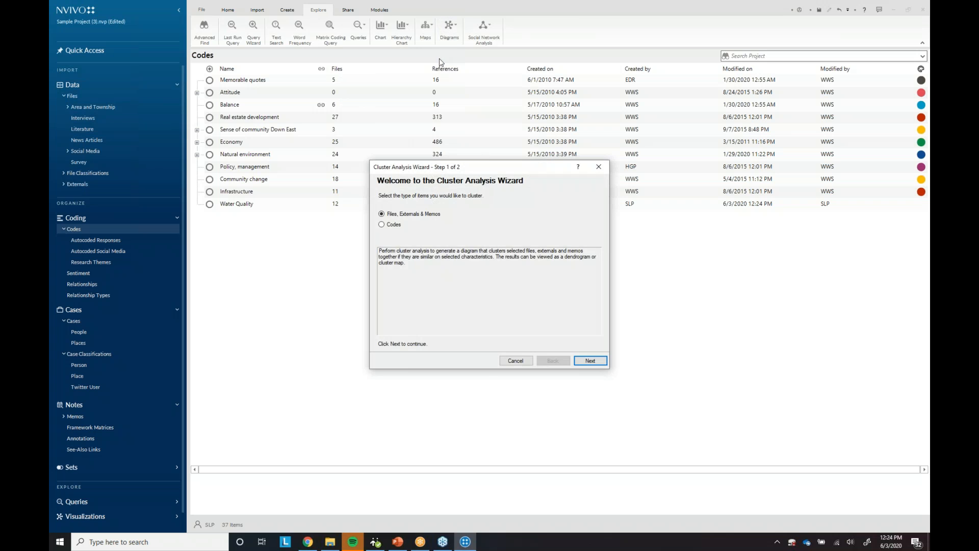
left_click(599, 166)
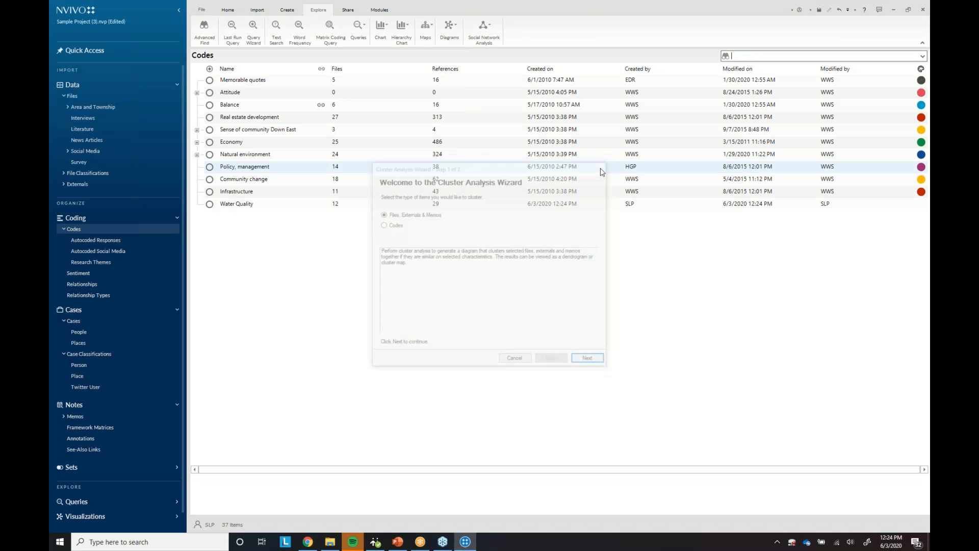
Display the files in the Interviews folder.
left_click(84, 118)
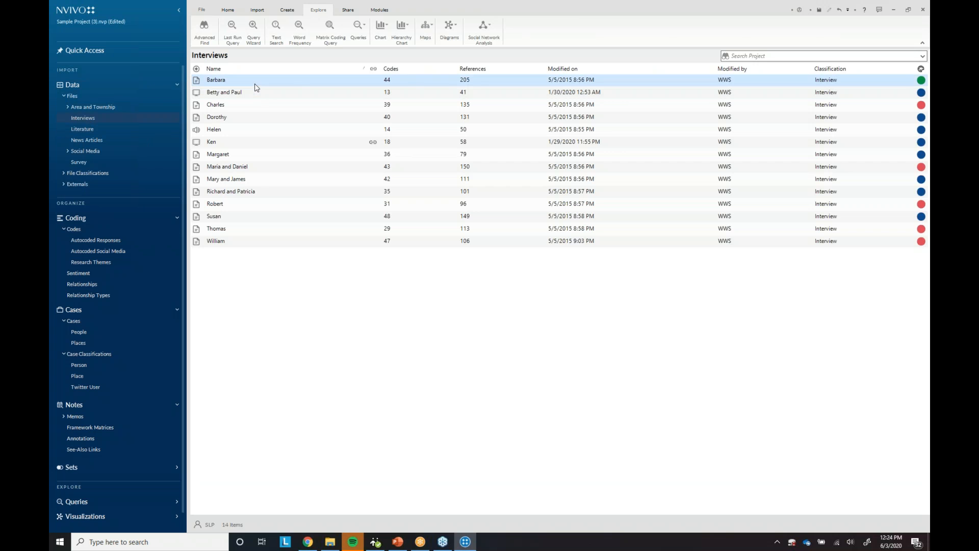
left_click(448, 33)
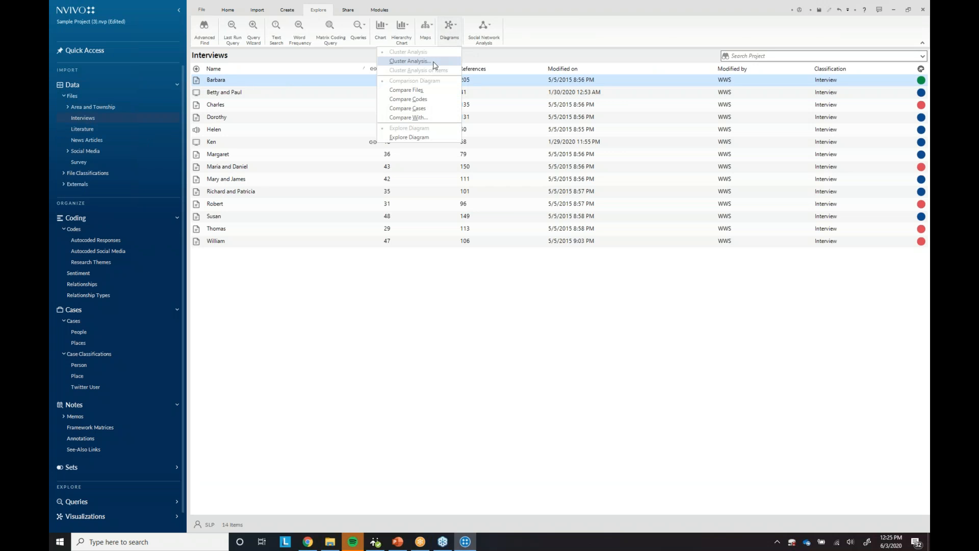
left_click(410, 61)
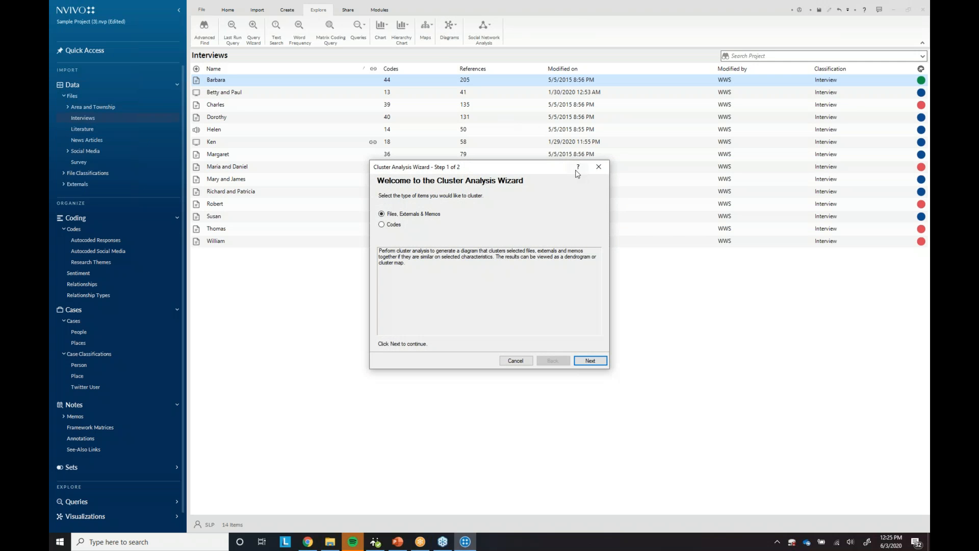
left_click(598, 166)
Create an Explore Diagram of the first interview in the list, hiding memo links, relationships and cases coding.
left_click(449, 33)
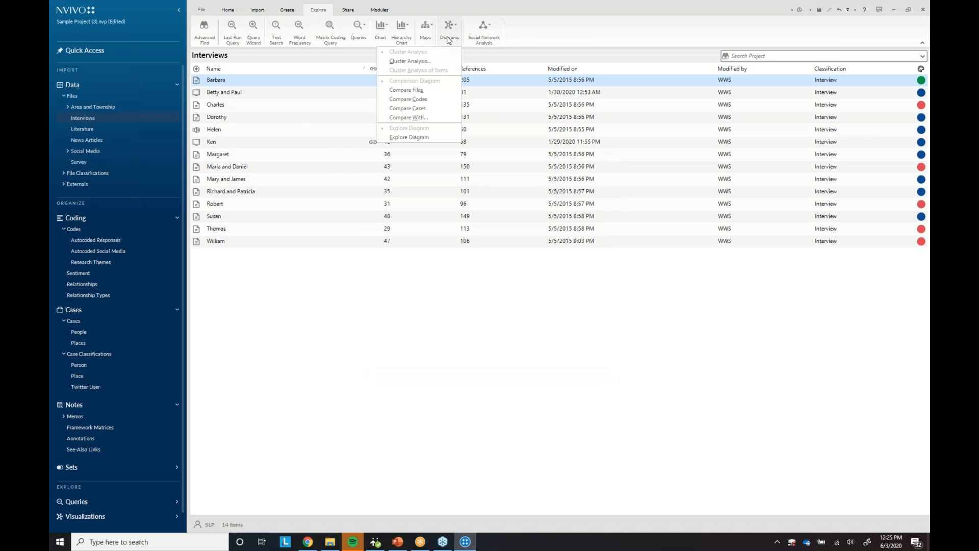
left_click(422, 138)
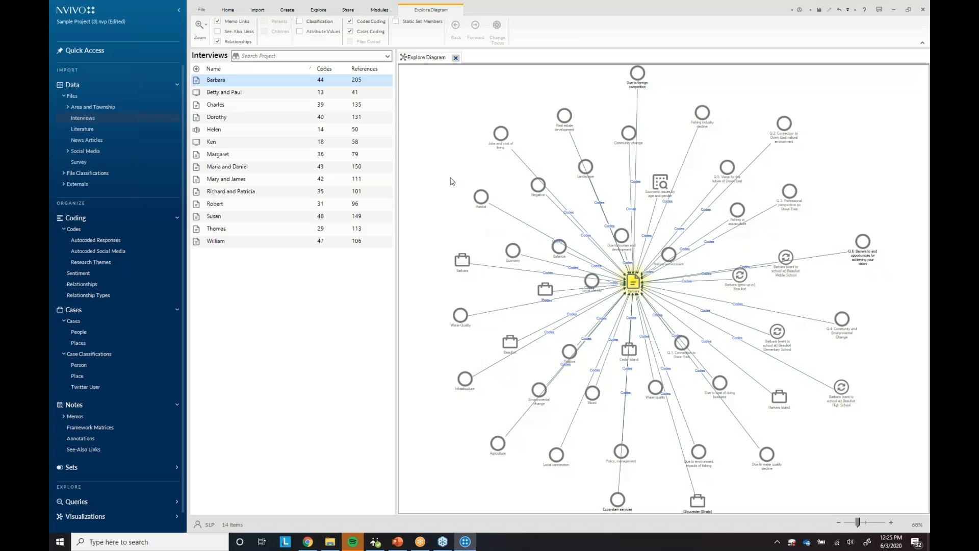
left_click(218, 21)
left_click(218, 42)
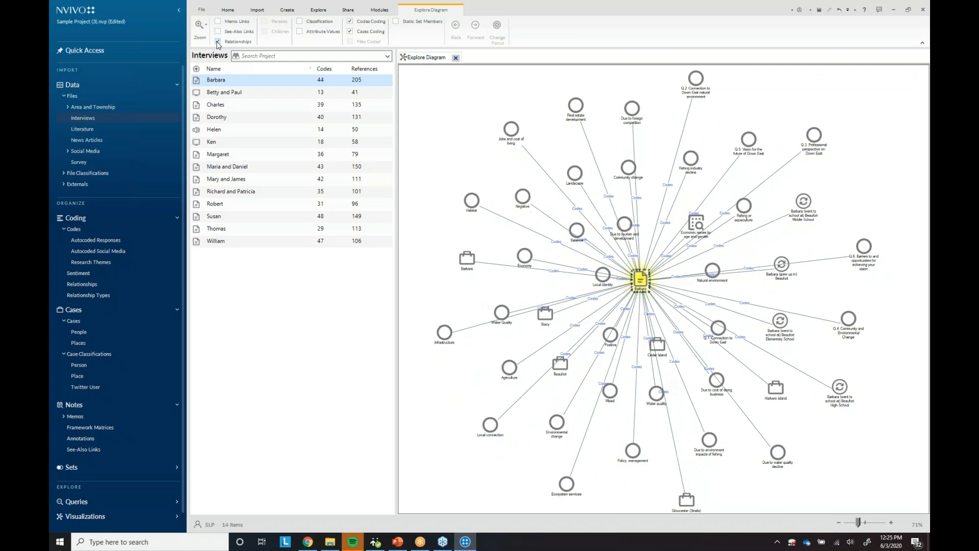
left_click(349, 32)
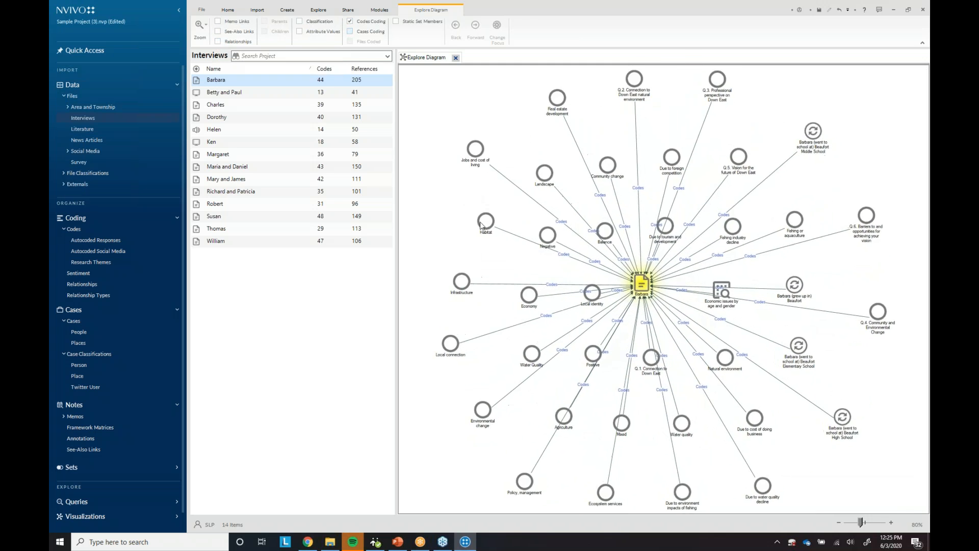
Change the diagram's focus to the "Fishing industry decline" code, show only its coded files, and close the diagram.
left_click(733, 224)
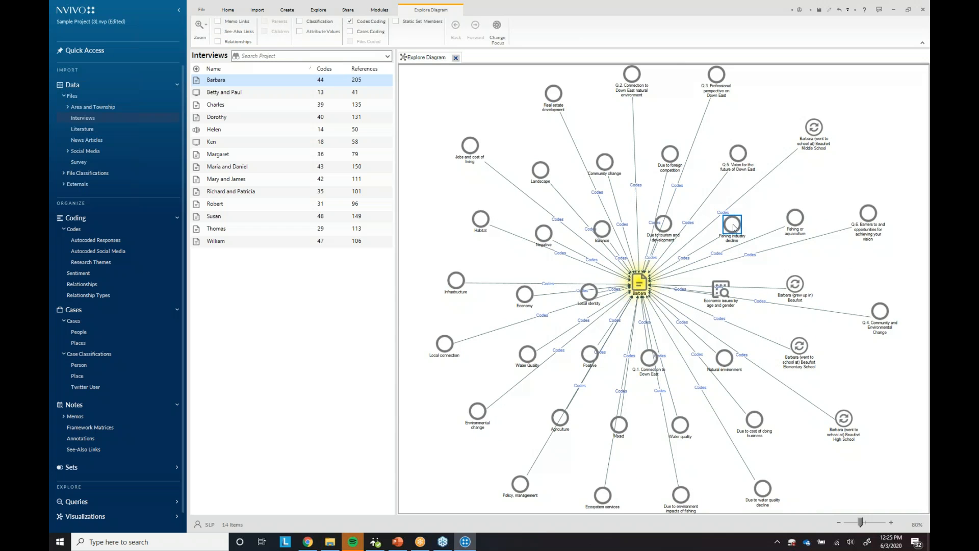
left_click(496, 28)
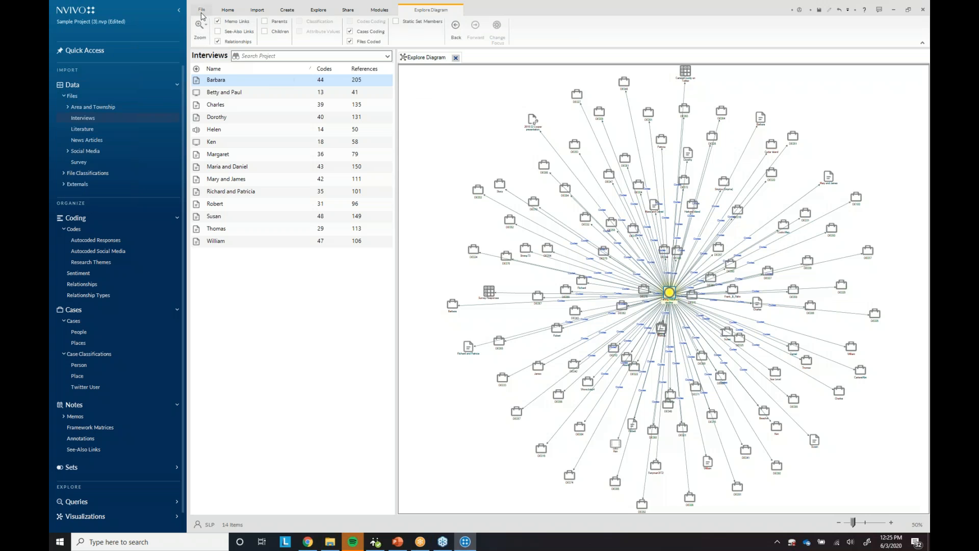
left_click(238, 42)
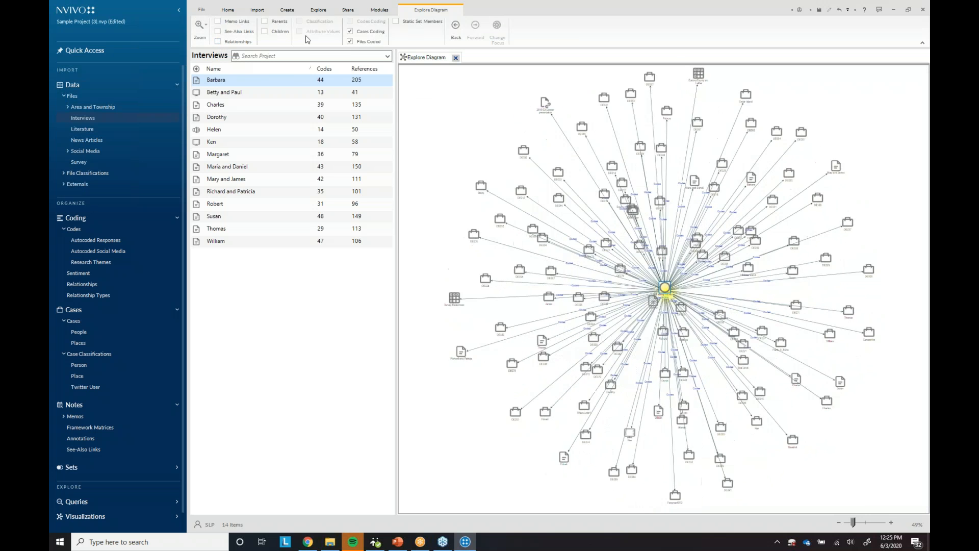
left_click(350, 40)
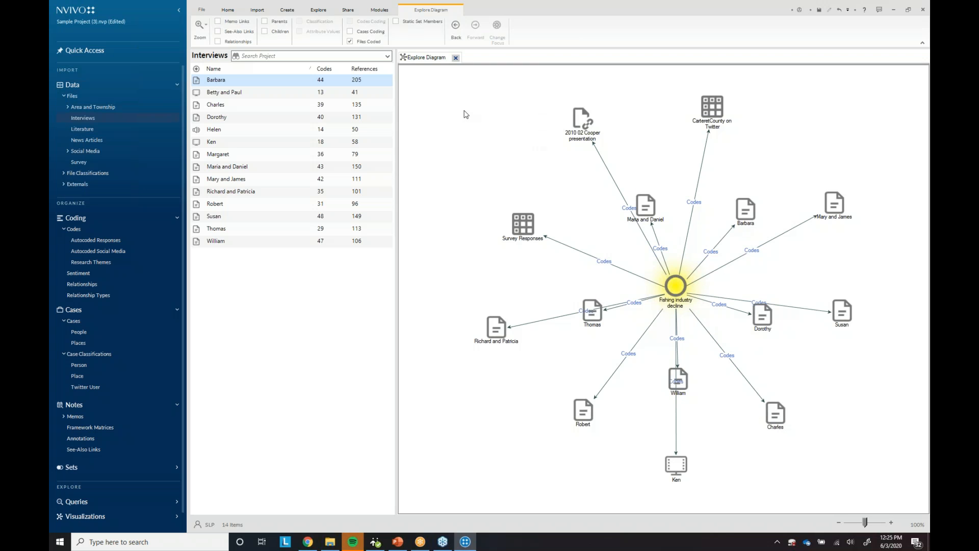
left_click(455, 59)
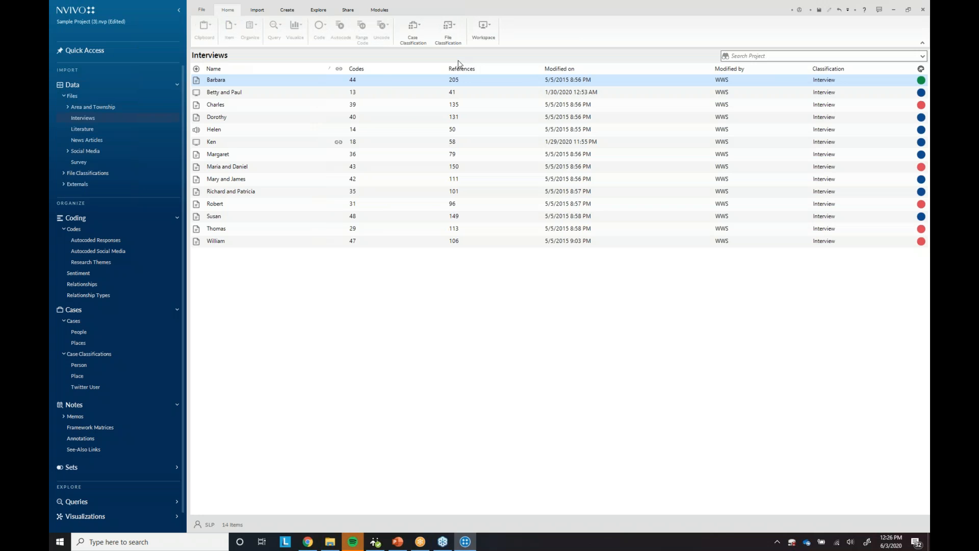
Create a comparison diagram of the Agriculture and "Fishing or aquaculture" codes under Economy.
left_click(315, 12)
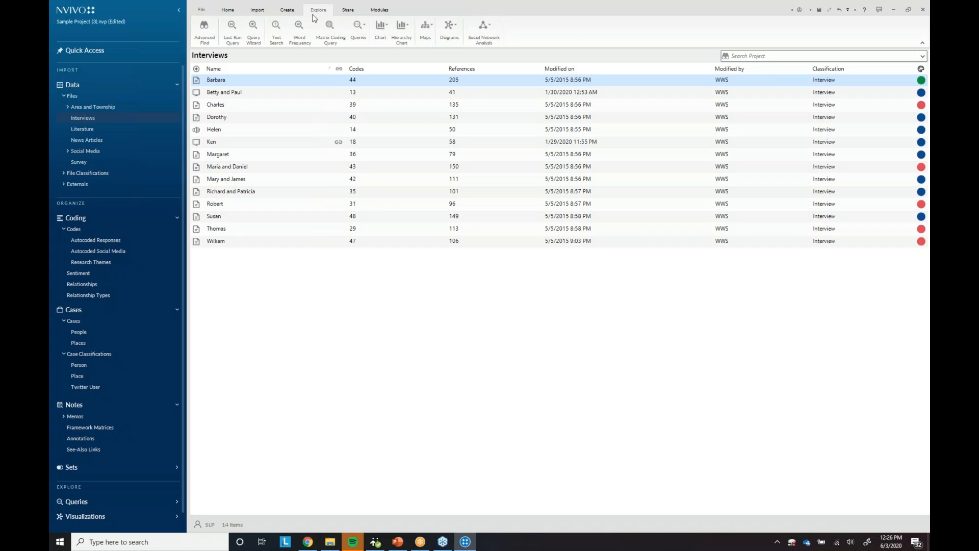
left_click(447, 31)
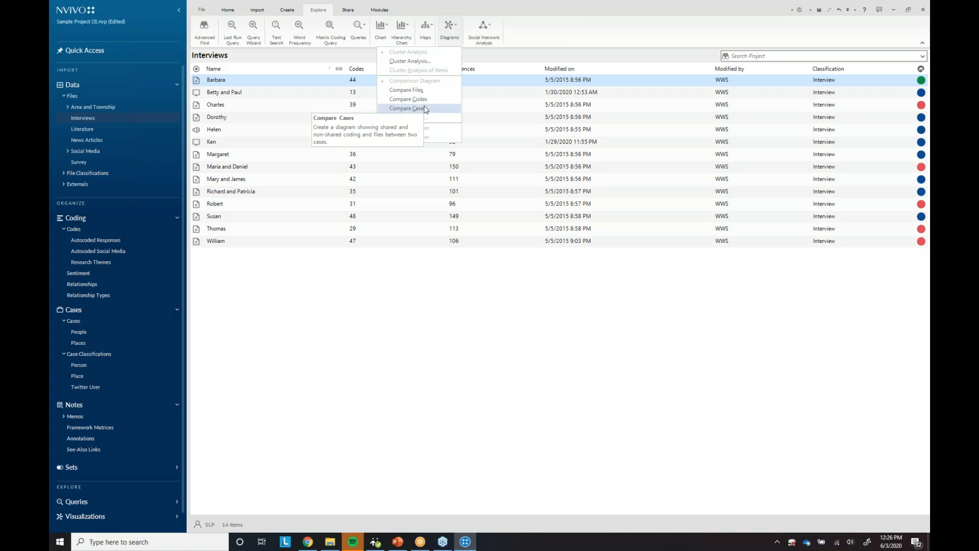
left_click(408, 99)
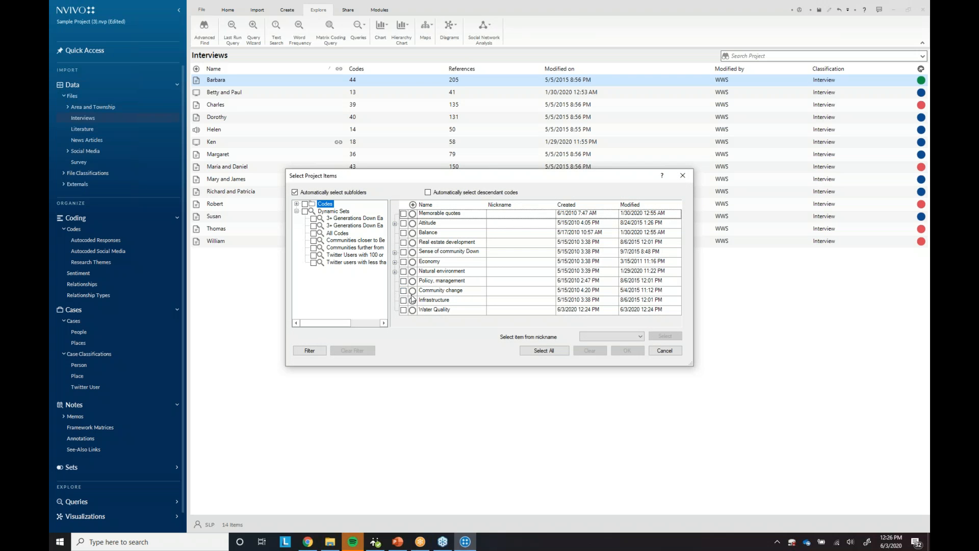
left_click(394, 262)
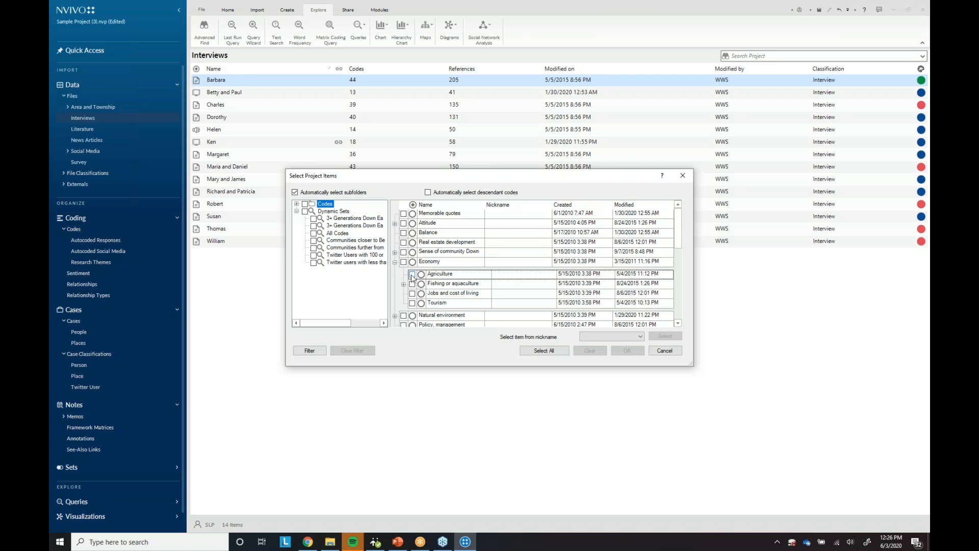
left_click(412, 274)
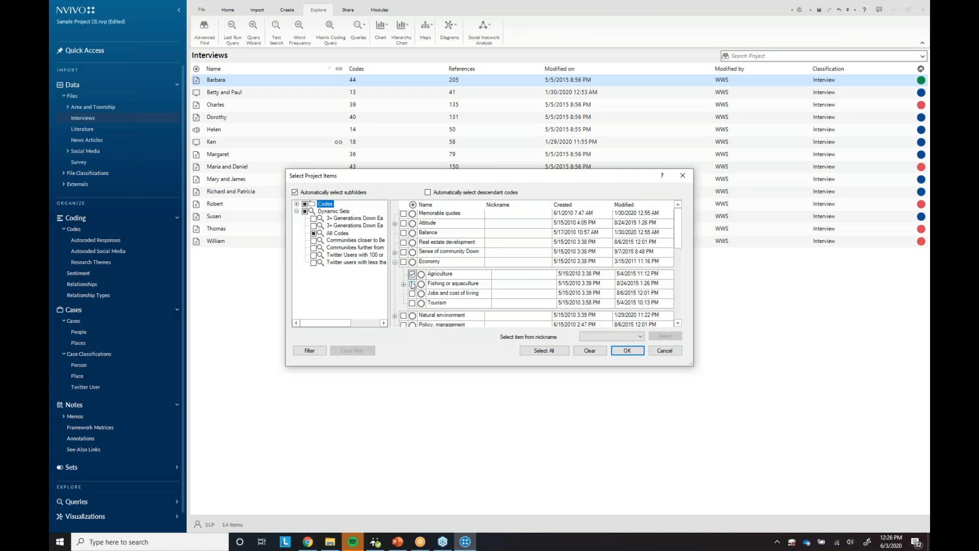
left_click(412, 284)
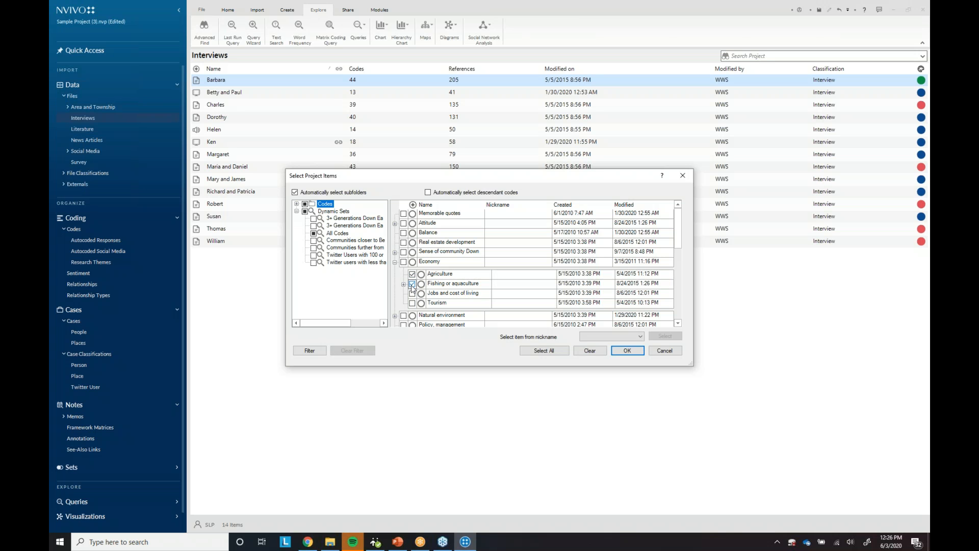
left_click(627, 351)
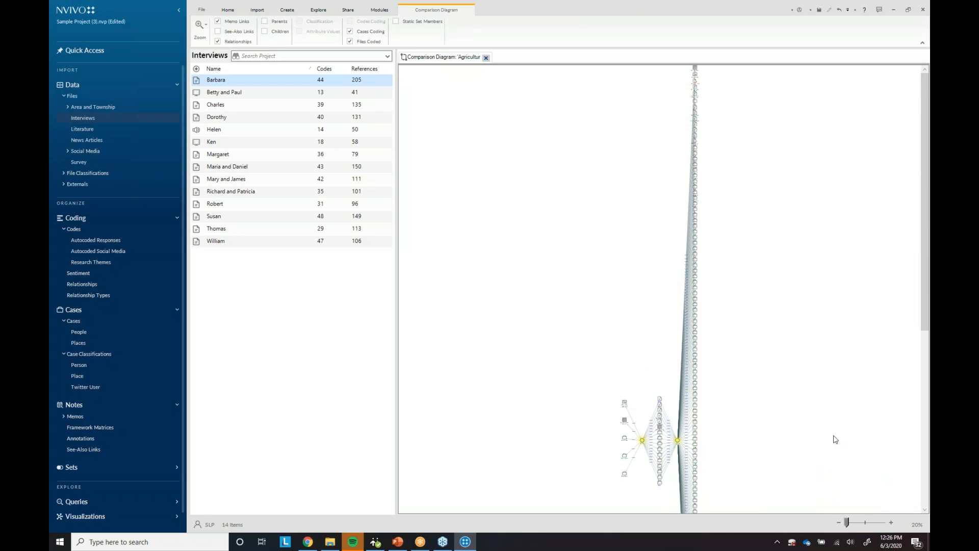
Limit the comparison diagram to coded files by hiding memo links, relationships and cases coding.
left_click(891, 522)
left_click(891, 522)
left_click(890, 522)
scroll(621, 387, "down", 5)
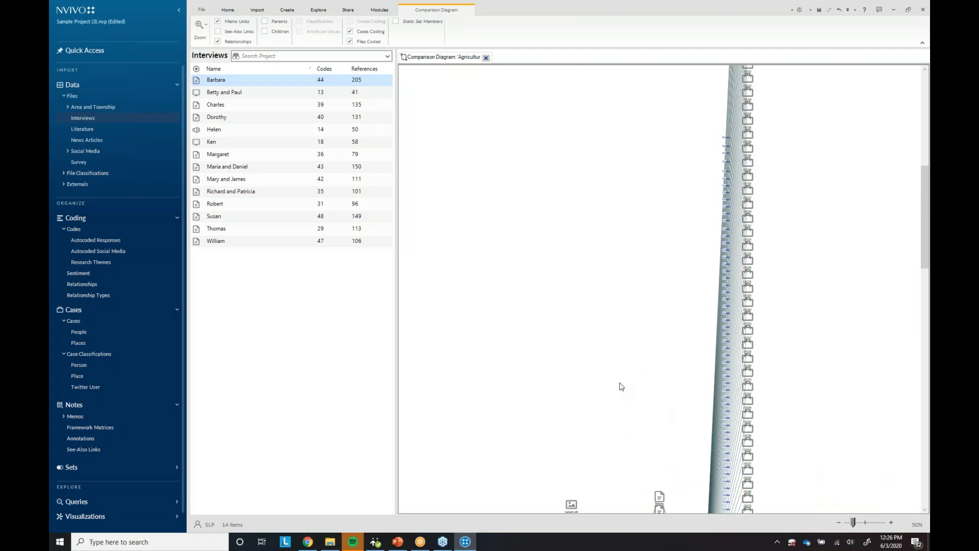
scroll(621, 388, "down", 3)
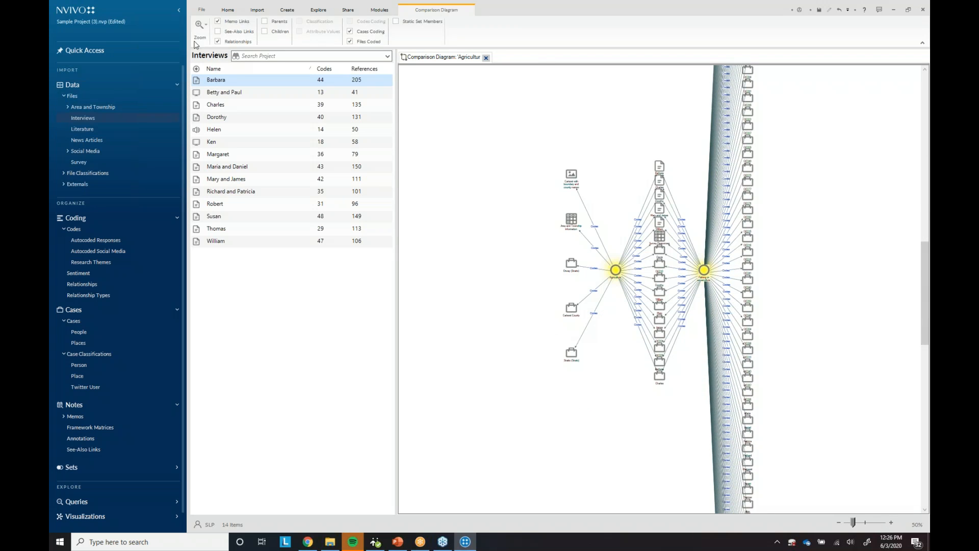
left_click(218, 22)
left_click(220, 42)
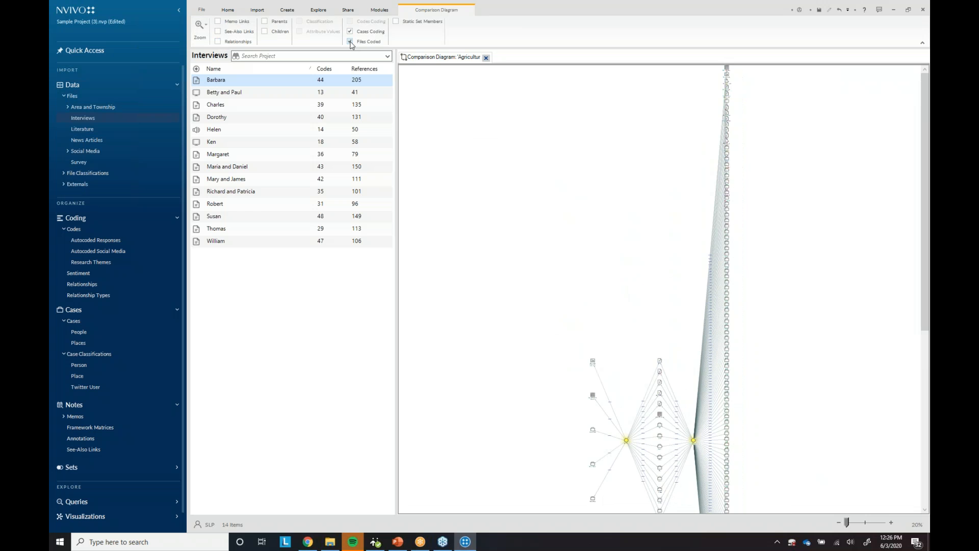
left_click(351, 42)
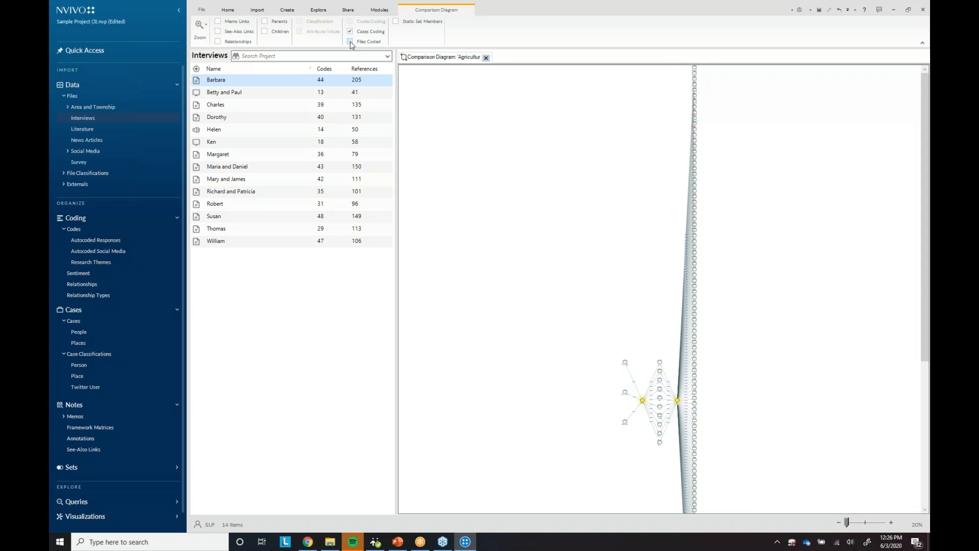
left_click(351, 42)
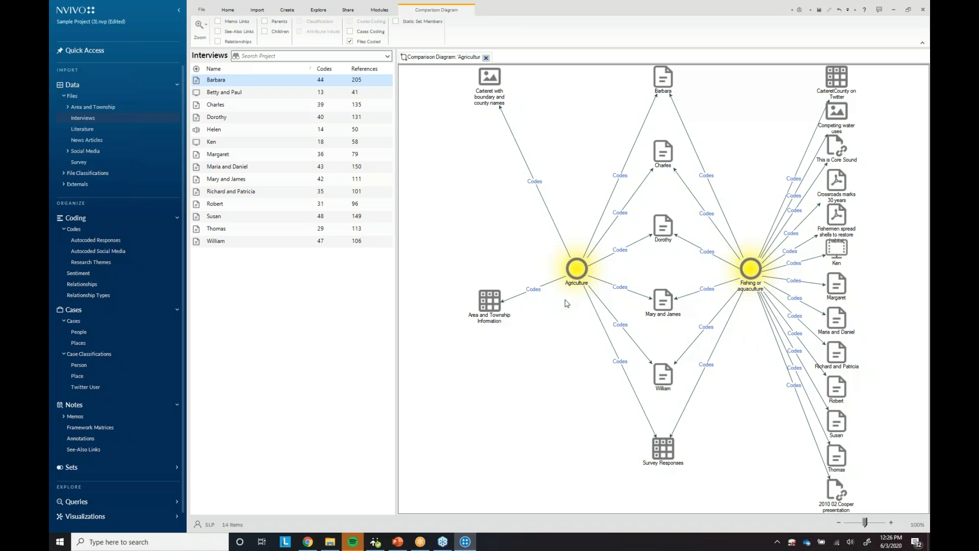
View the comparison diagram's export and print options, and close the diagram.
right_click(523, 346)
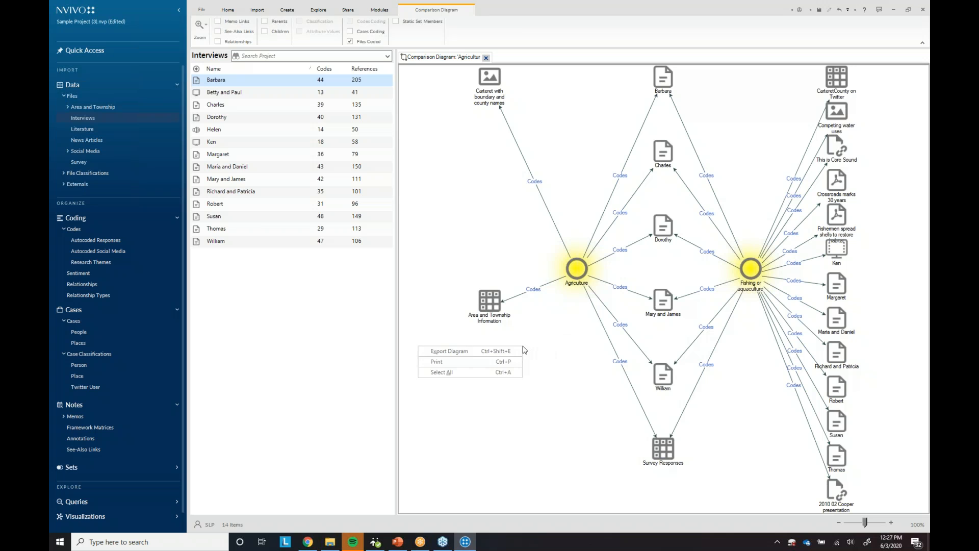
left_click(546, 355)
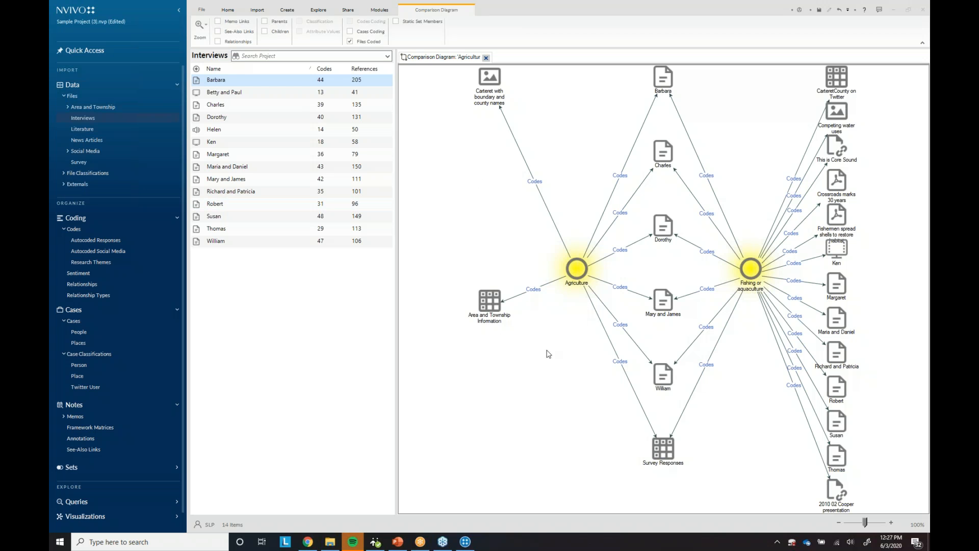
left_click(487, 57)
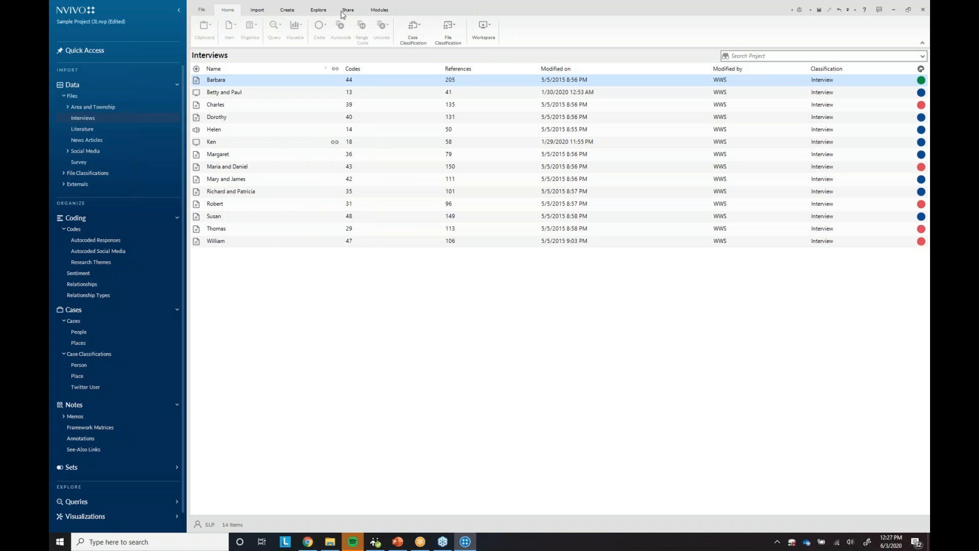
Check the available map types and display the project's list of saved maps.
left_click(319, 11)
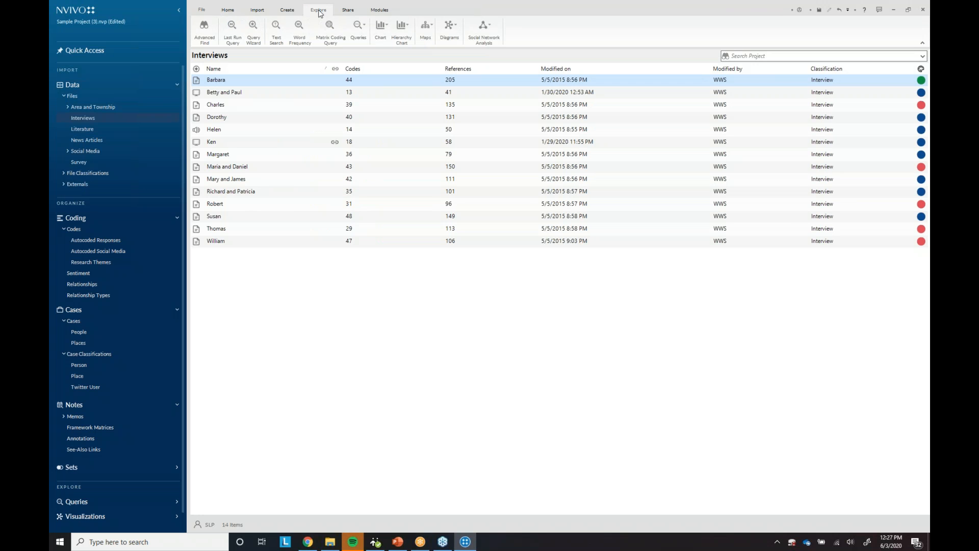
left_click(425, 31)
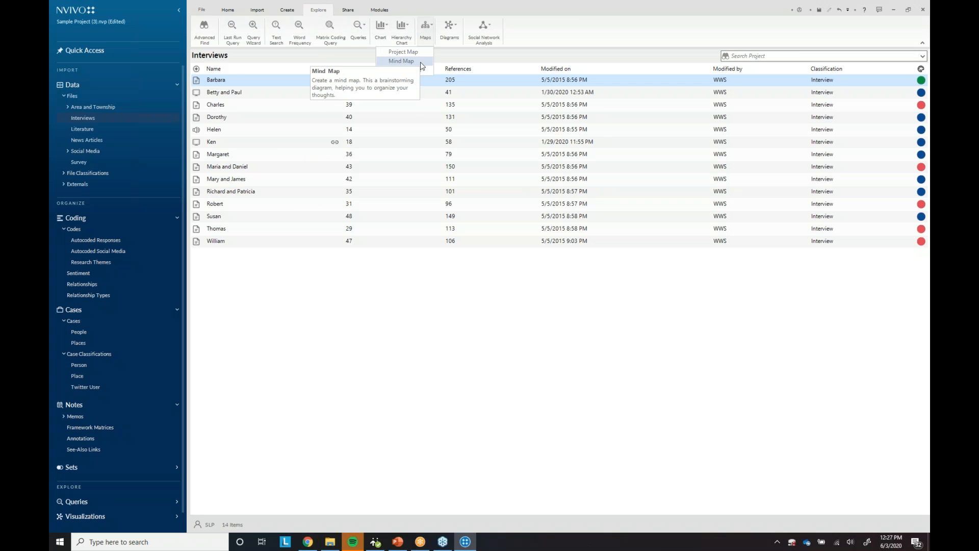
left_click(341, 331)
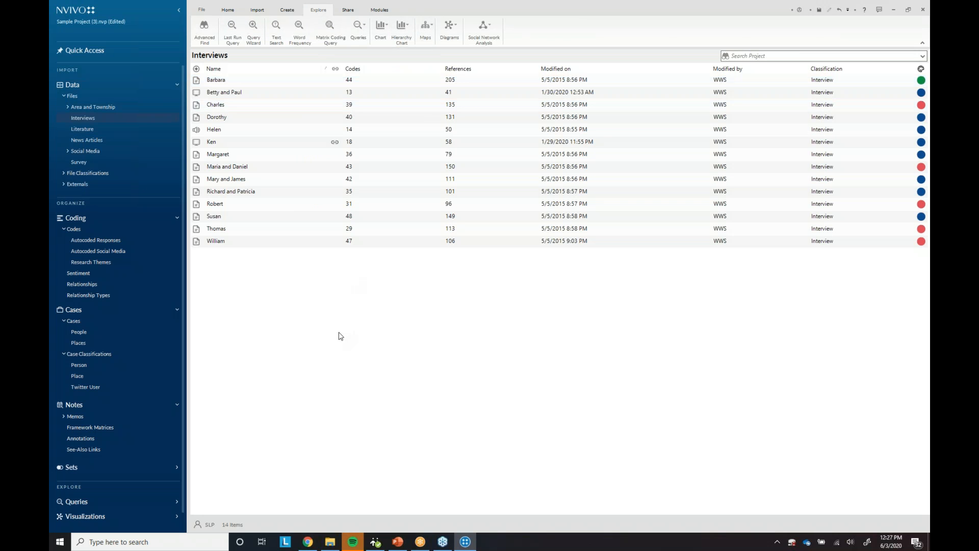
left_click(87, 518)
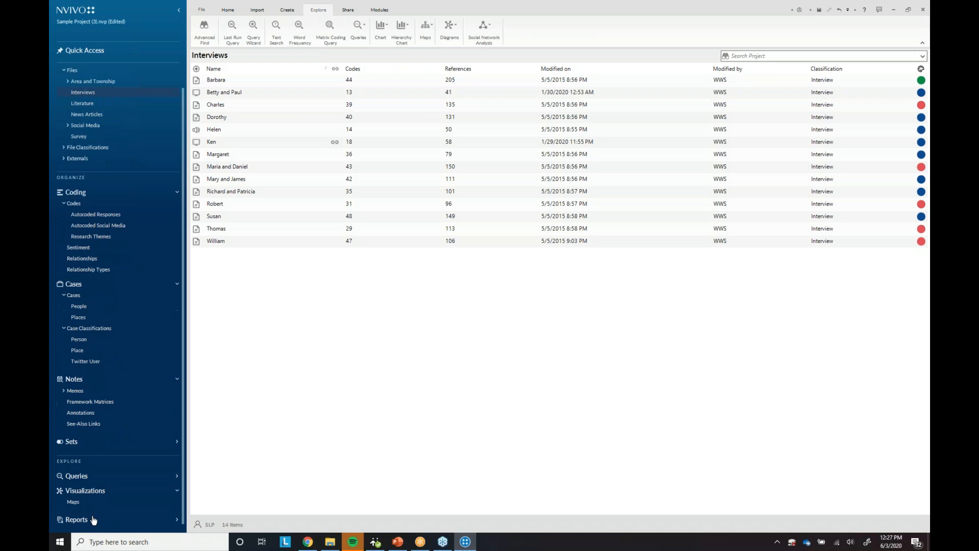
left_click(72, 502)
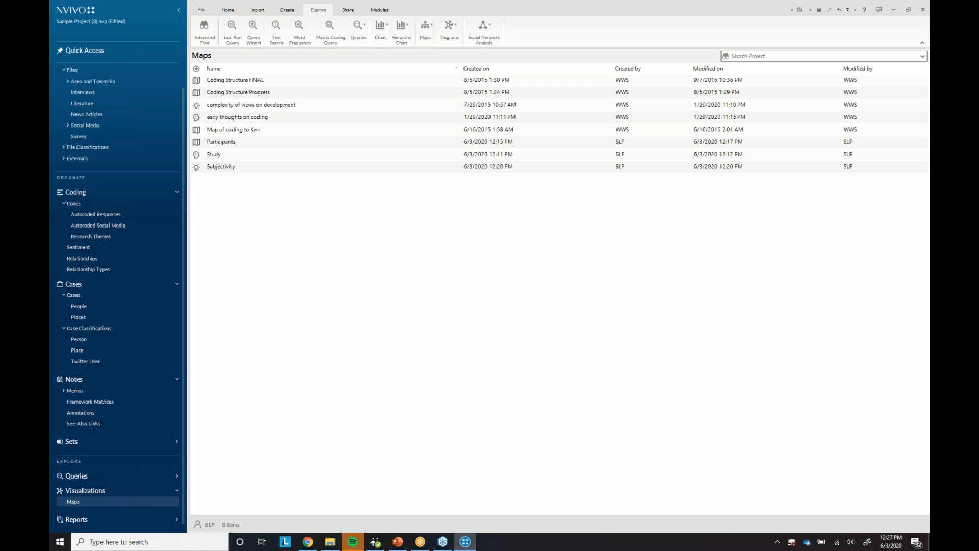
Review the "complexity of views on development" concept map alongside the findings presentation slide in PowerPoint, and close the map.
double_click(228, 107)
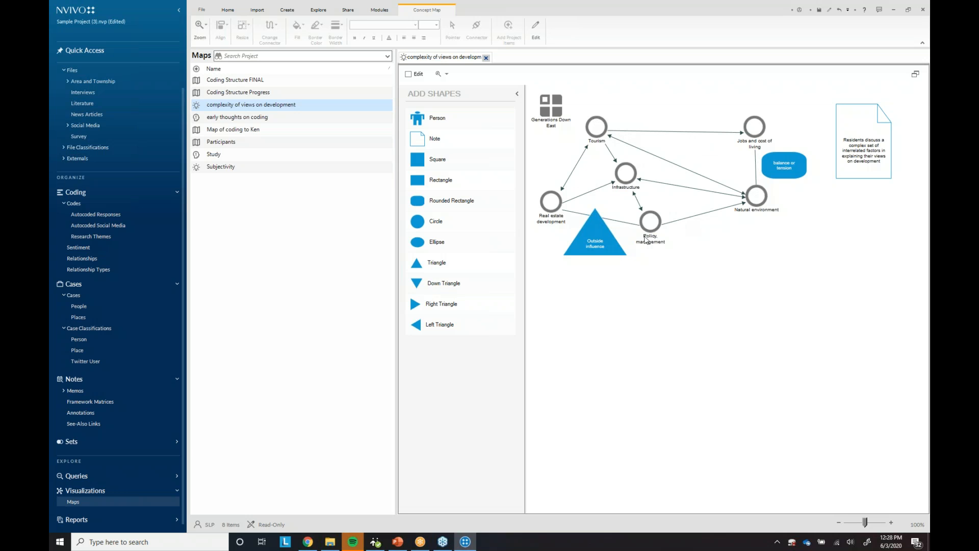
right_click(696, 263)
left_click(740, 264)
left_click(396, 543)
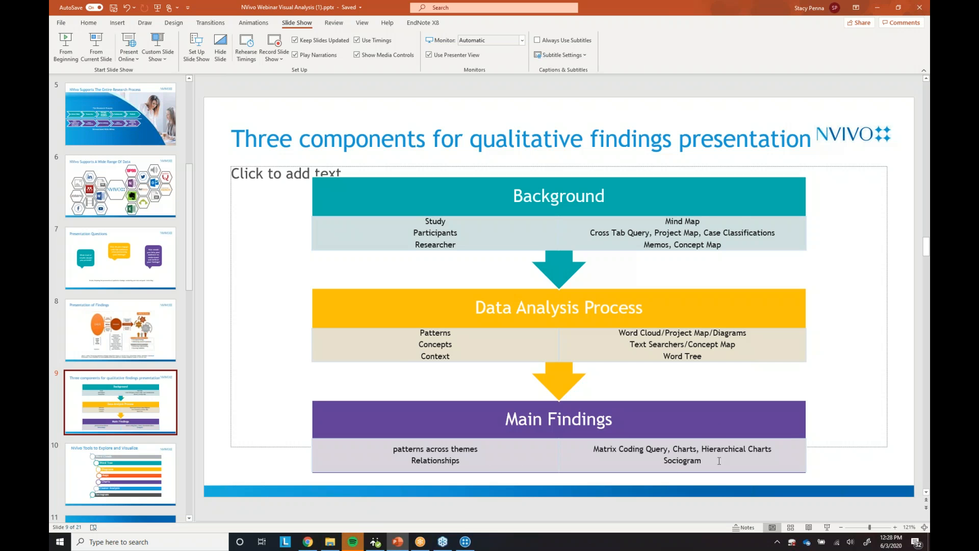
left_click(464, 542)
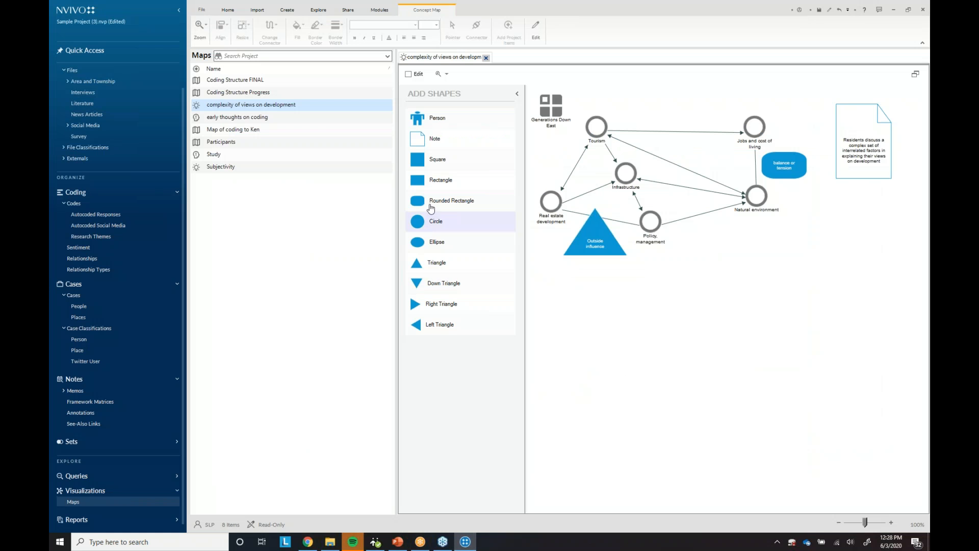
left_click(486, 58)
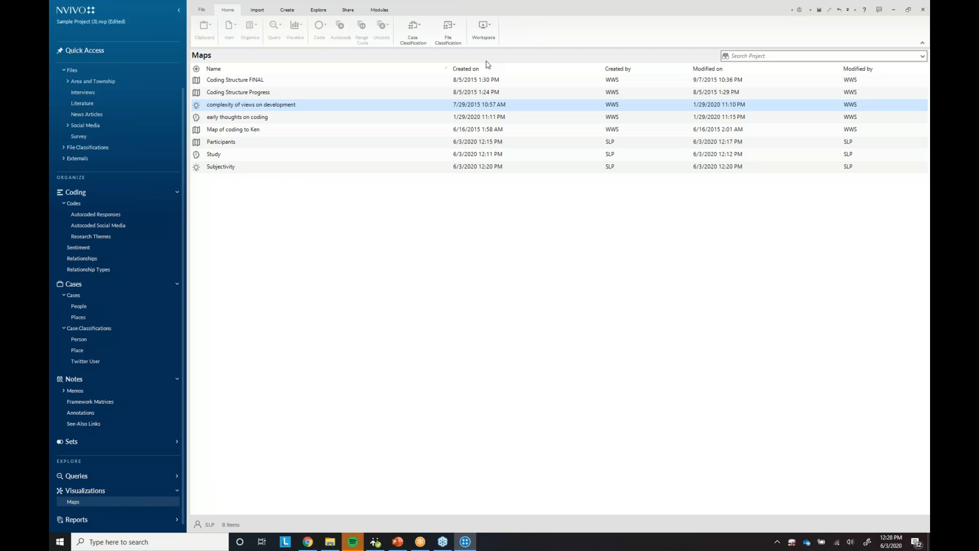
Start a matrix coding query and add all seven codes under Natural environment, from Ecosystem services to Renewable energy, as rows.
left_click(316, 16)
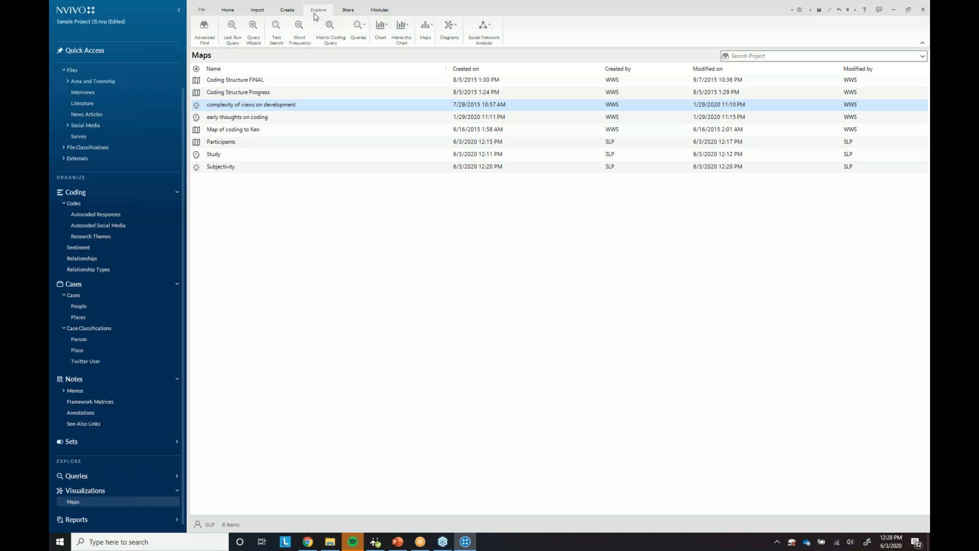
left_click(330, 29)
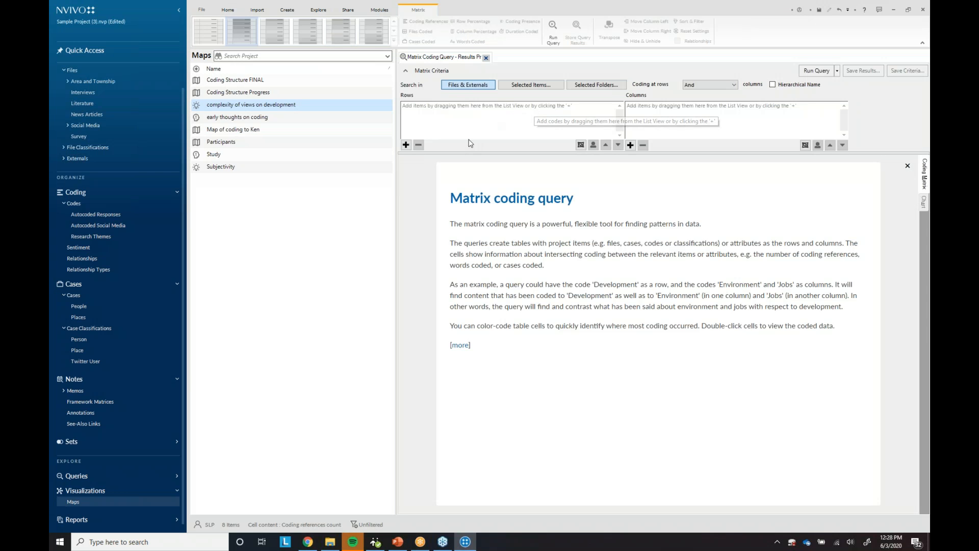
left_click(406, 145)
left_click(432, 157)
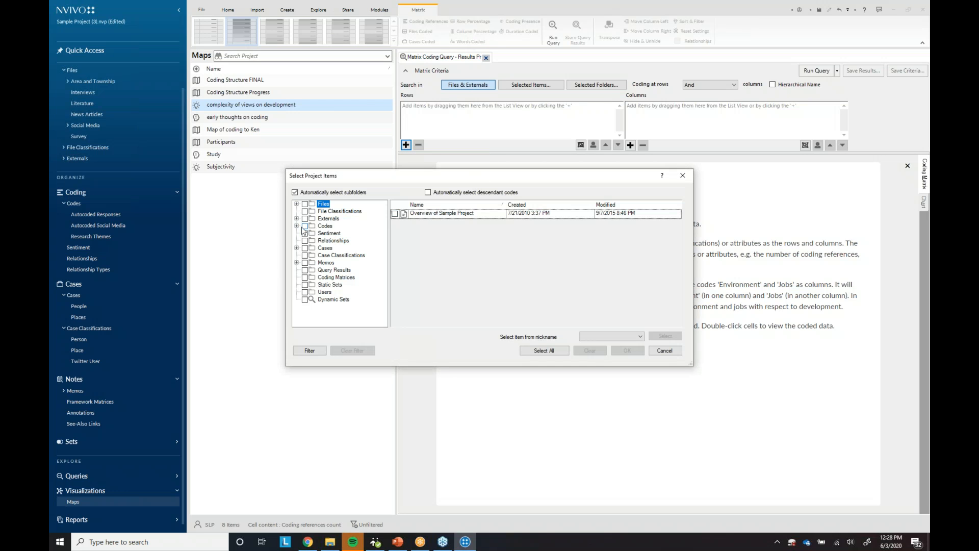
left_click(323, 226)
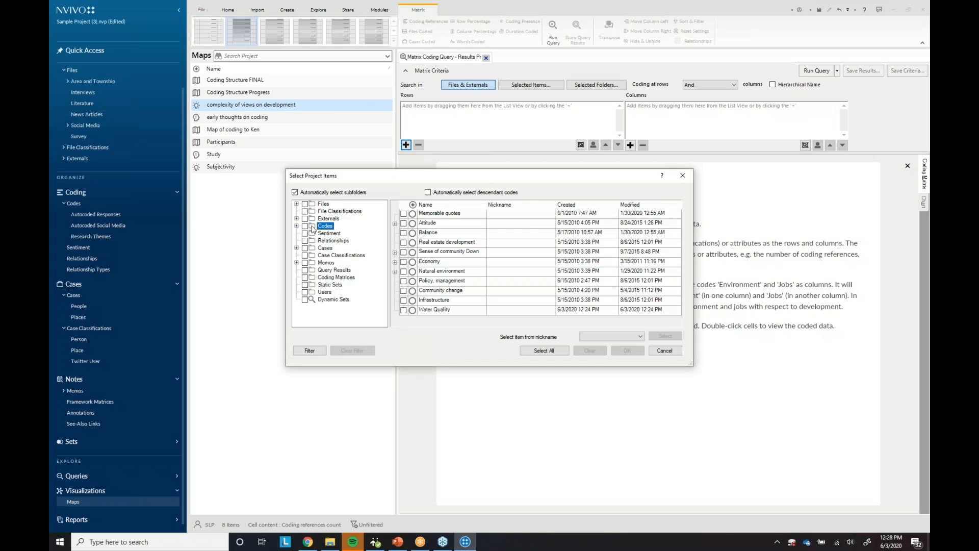
left_click(394, 271)
left_click(412, 226)
left_click(412, 235)
left_click(412, 245)
left_click(412, 255)
left_click(412, 264)
left_click(412, 273)
left_click(412, 283)
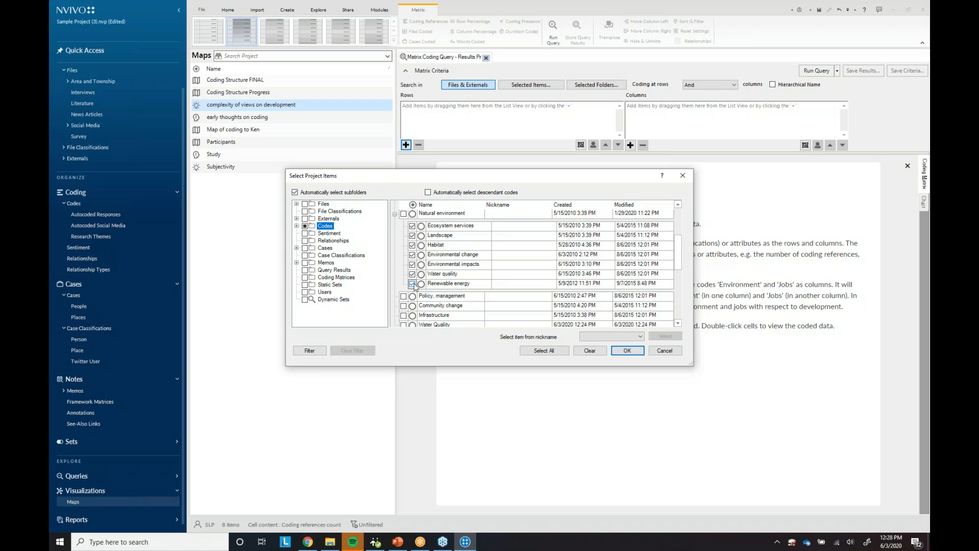
left_click(627, 350)
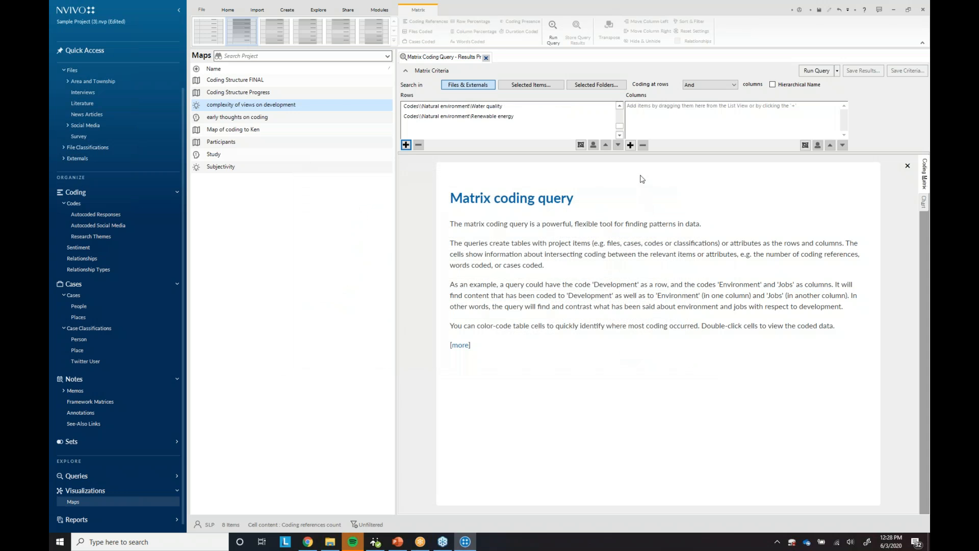
Add the Economy codes Agriculture, "Fishing or aquaculture", "Jobs and cost of living" and Tourism as the matrix columns.
left_click(631, 145)
left_click(657, 156)
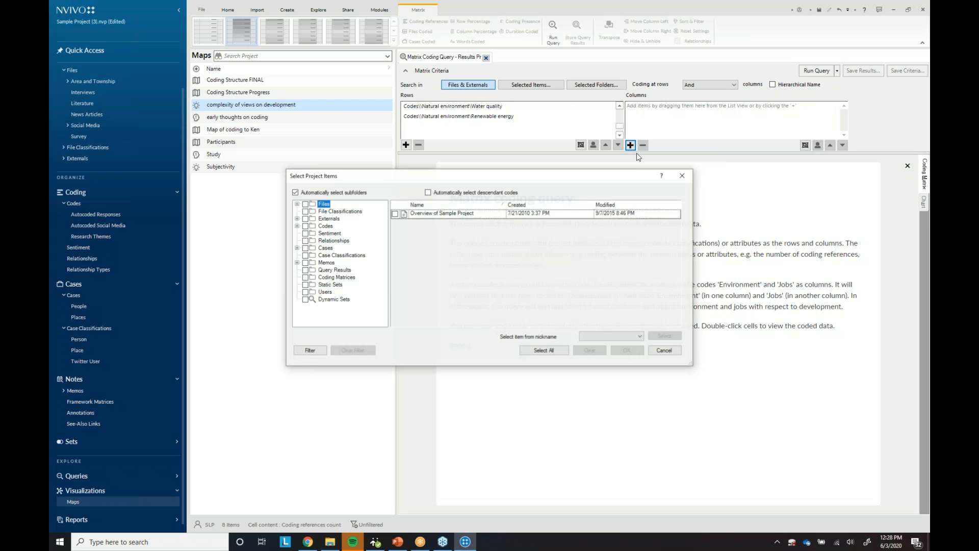
left_click(309, 230)
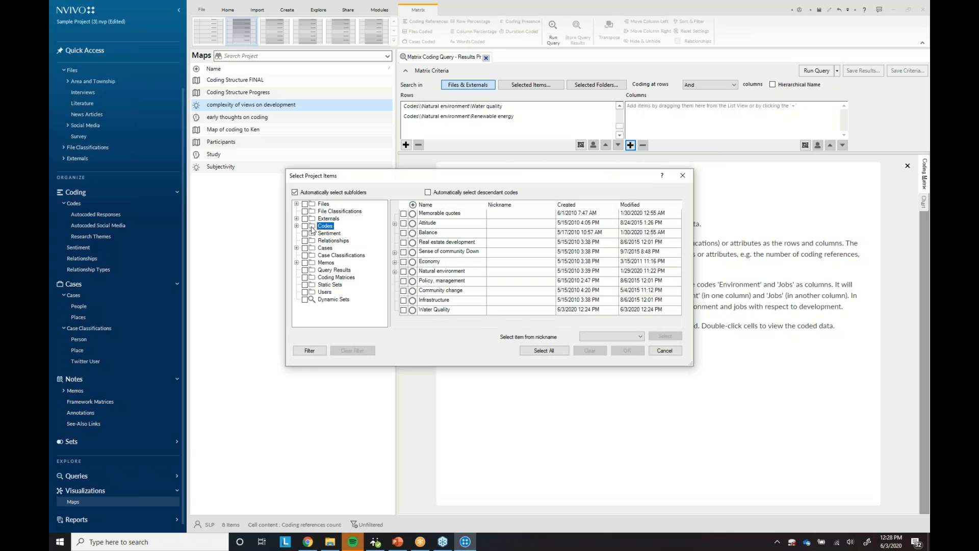
left_click(396, 263)
left_click(412, 274)
left_click(412, 283)
left_click(412, 293)
left_click(412, 303)
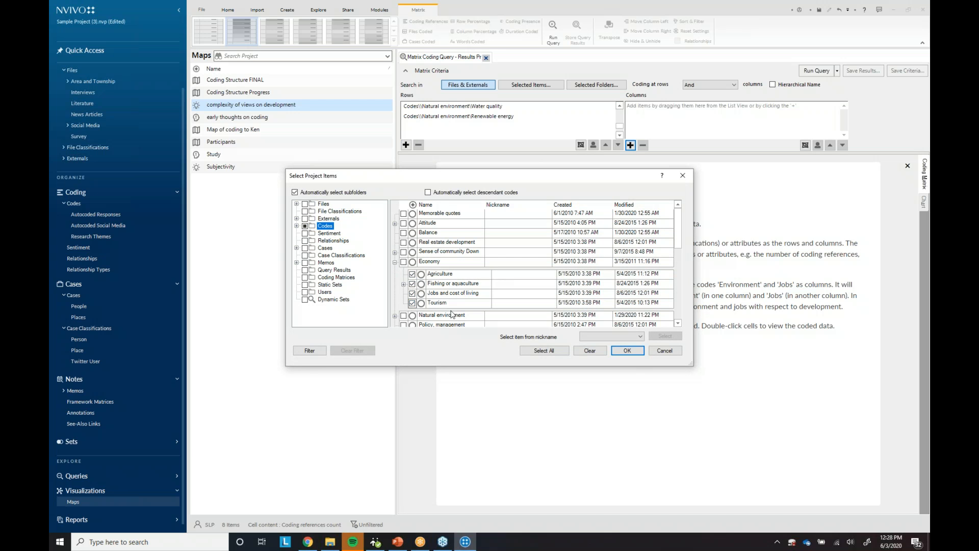
left_click(627, 351)
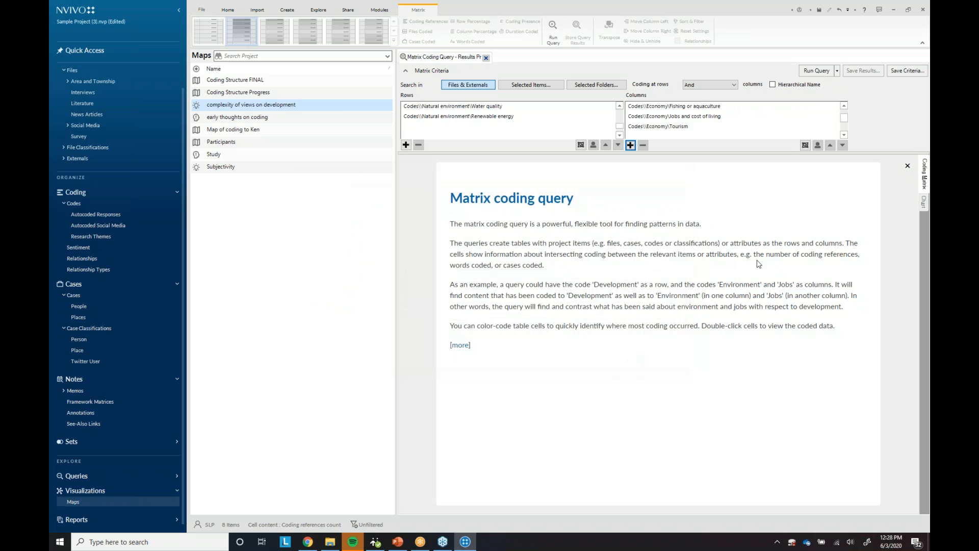
Run the matrix coding query and shade the result cells in blue by their values.
left_click(817, 70)
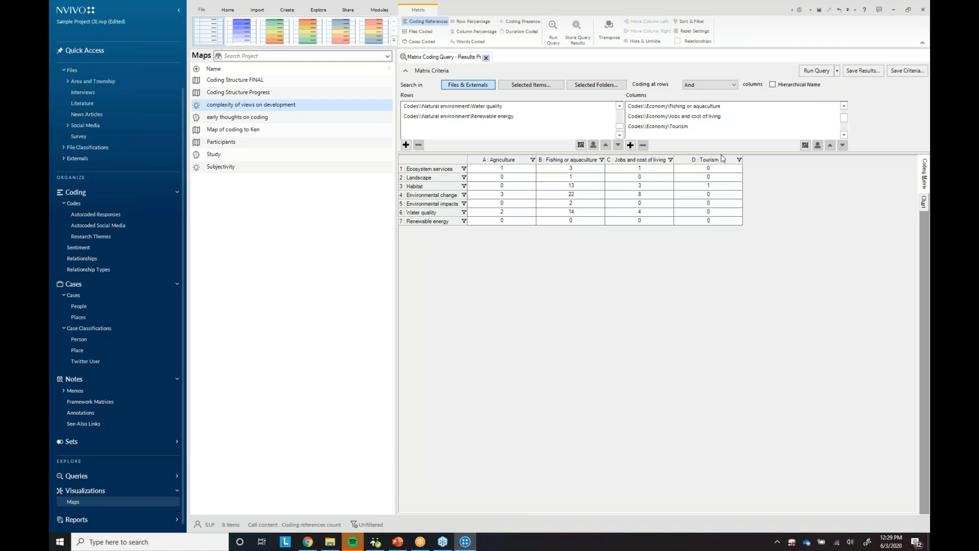
left_click(581, 202)
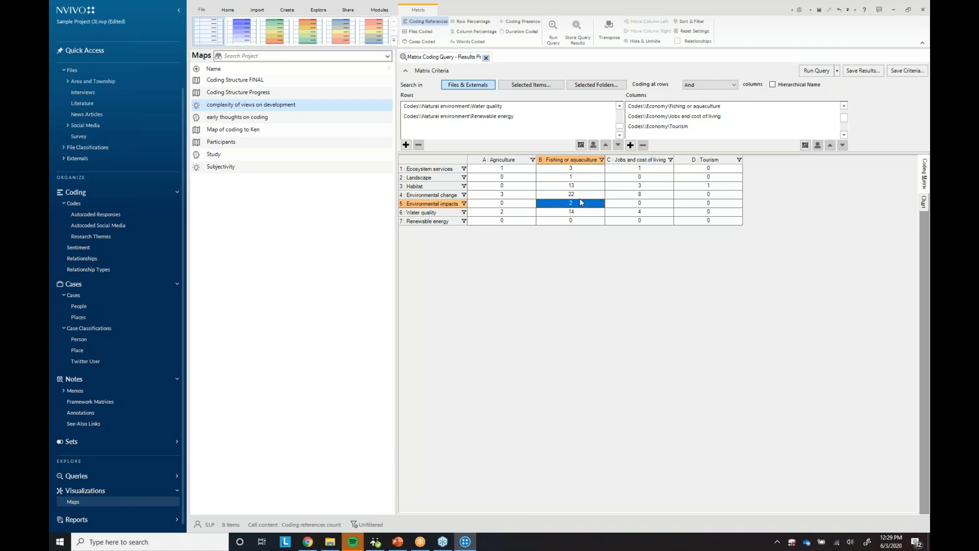
left_click(235, 29)
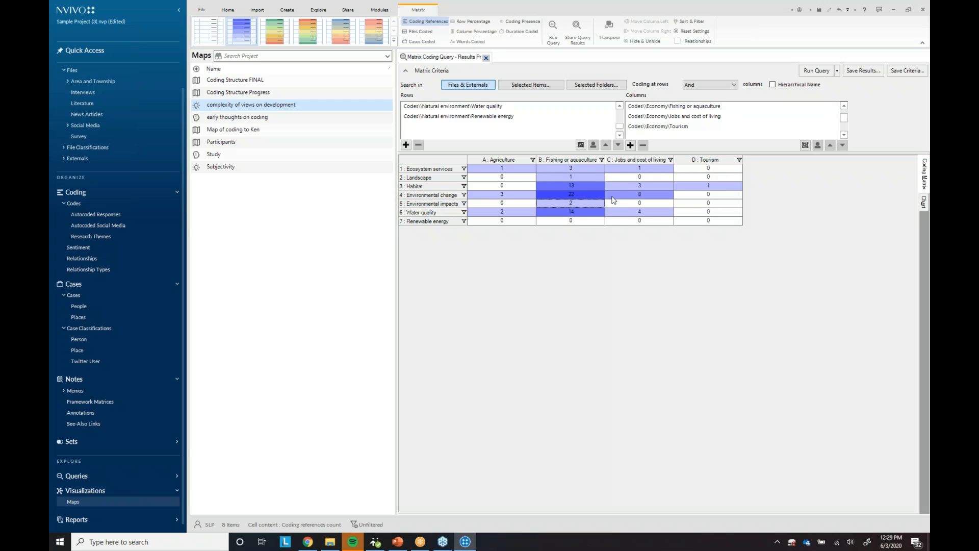
Compare the matrix cell contents as row percentage and coding presence, and return to coding references.
left_click(427, 34)
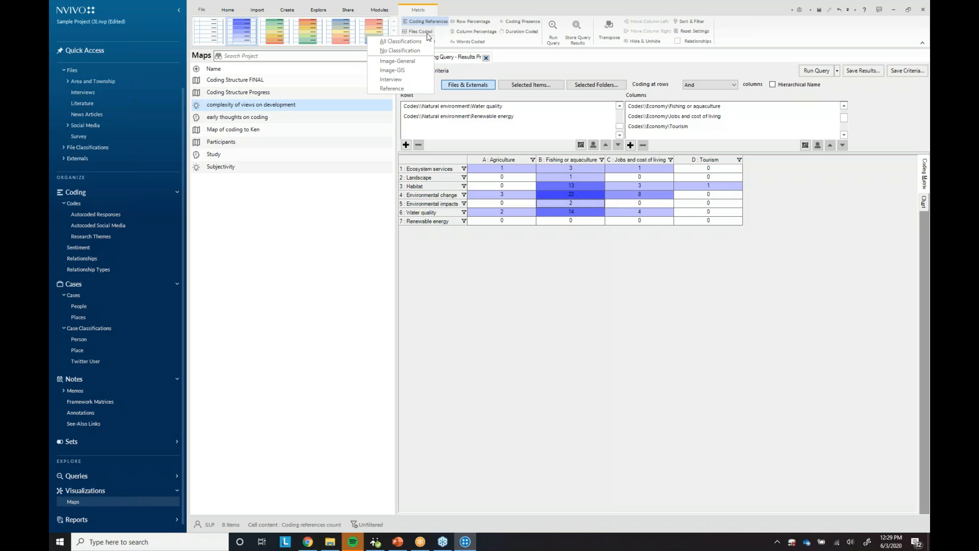
left_click(470, 21)
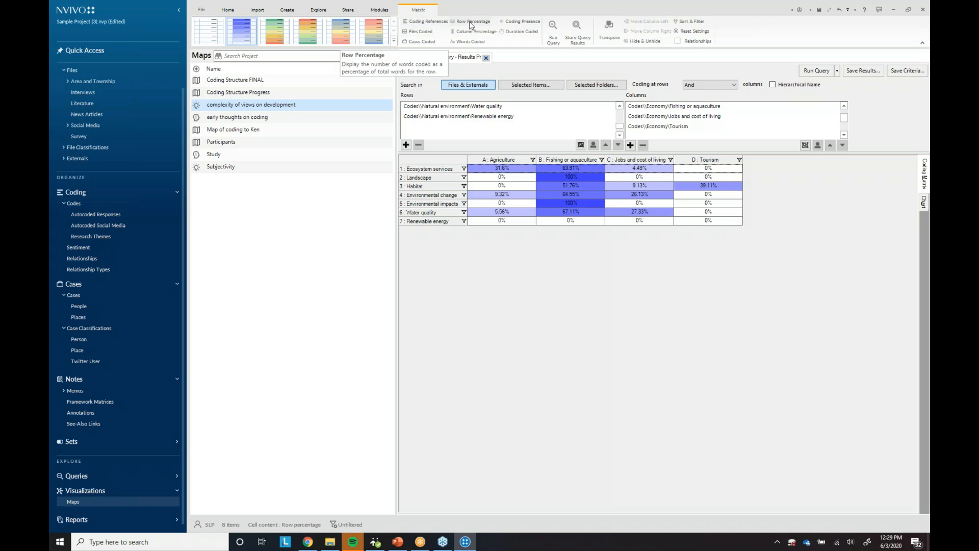
left_click(526, 22)
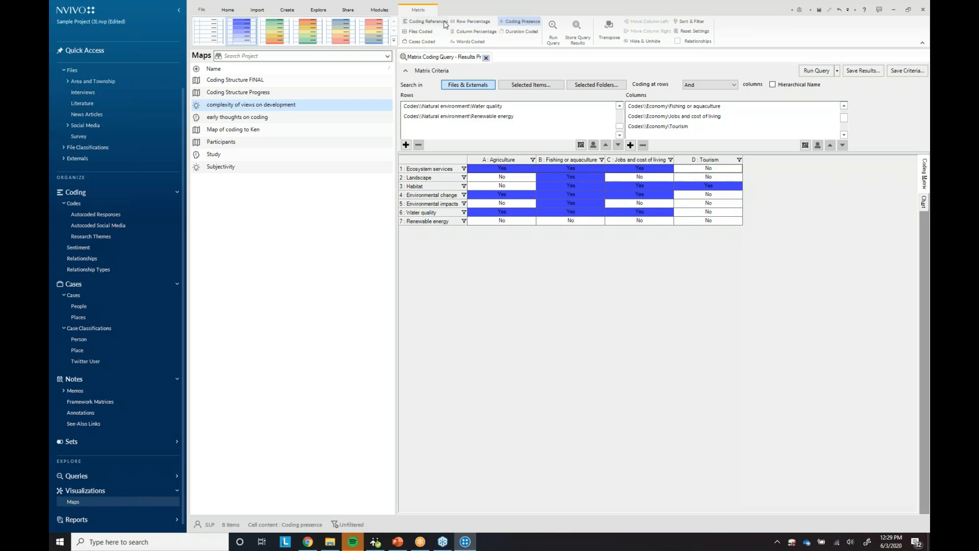
left_click(428, 22)
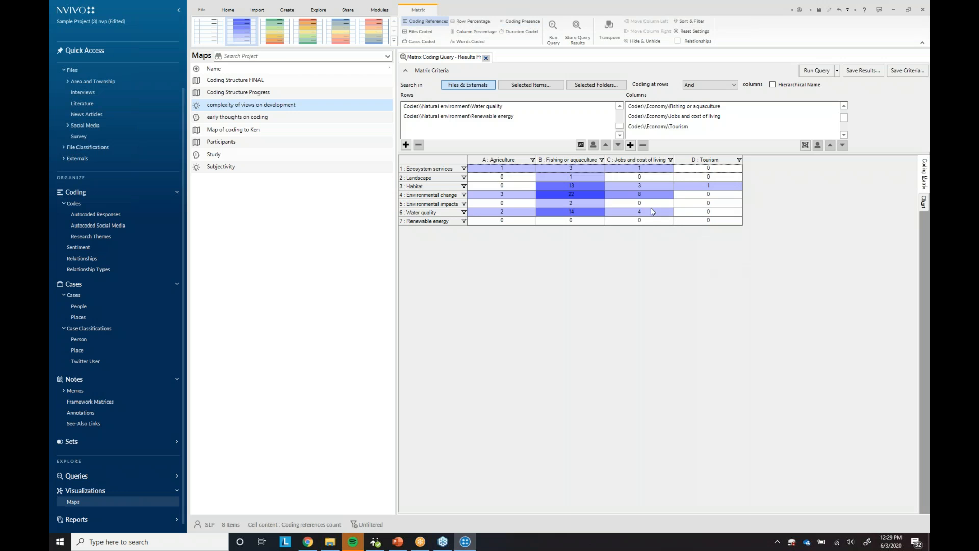
right_click(652, 210)
left_click(793, 256)
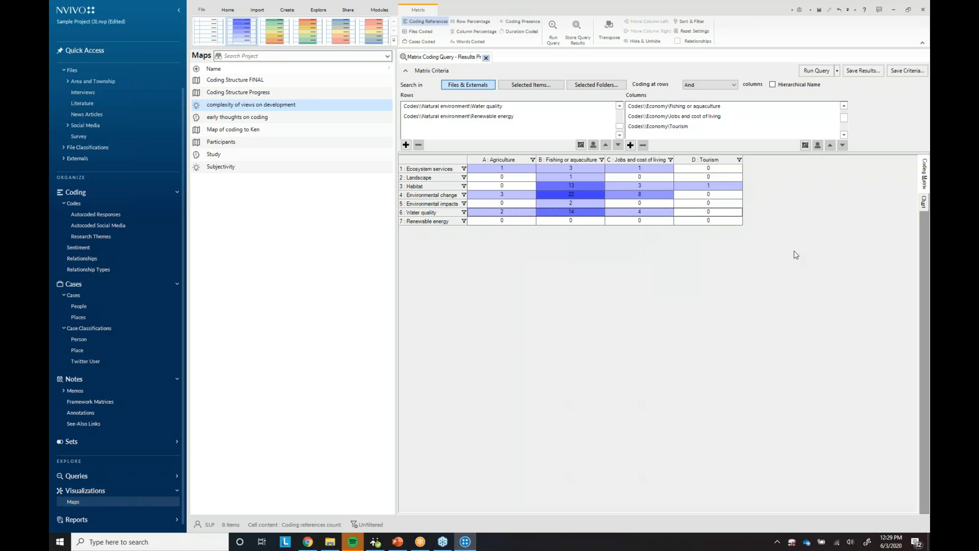
Show the matrix results as a stacked column chart, check its export options, and close the query.
left_click(926, 204)
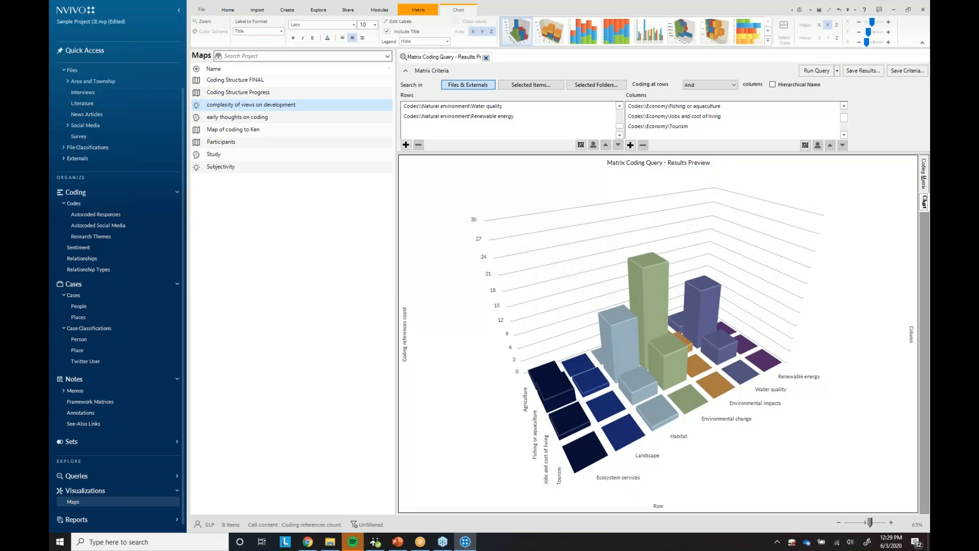
left_click(582, 24)
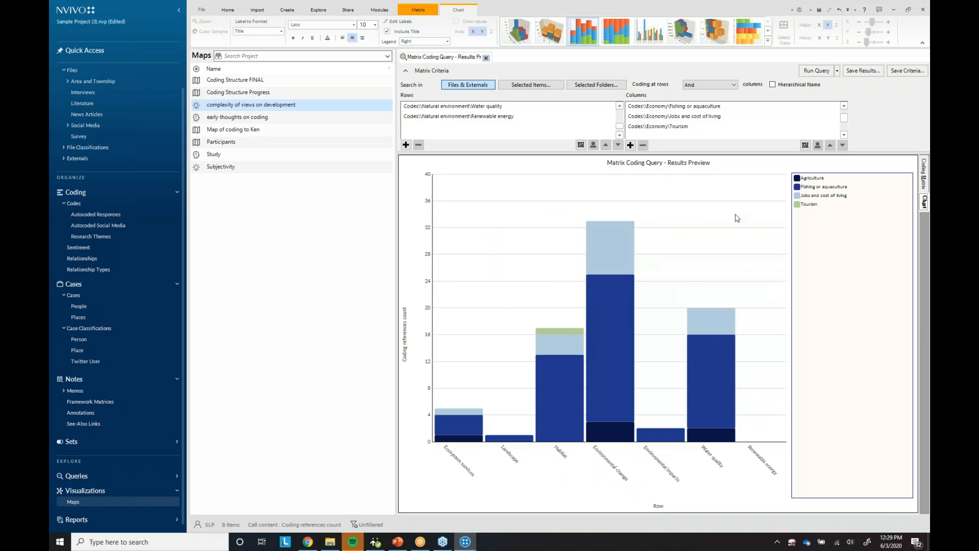
right_click(693, 223)
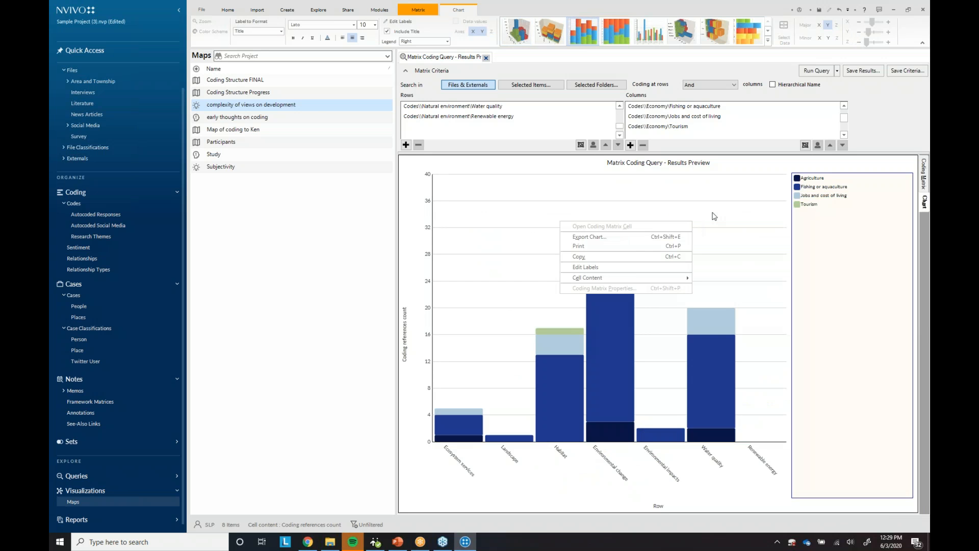
left_click(715, 216)
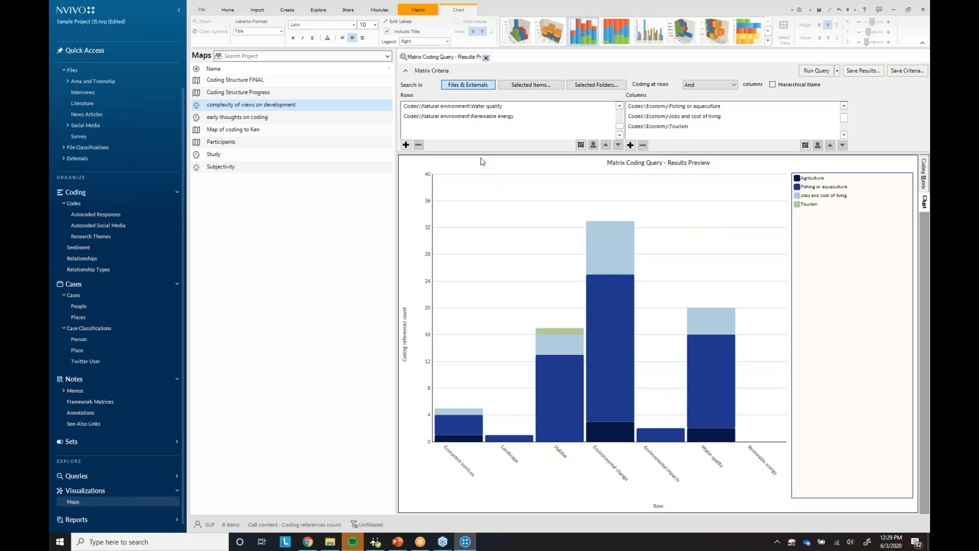
left_click(486, 57)
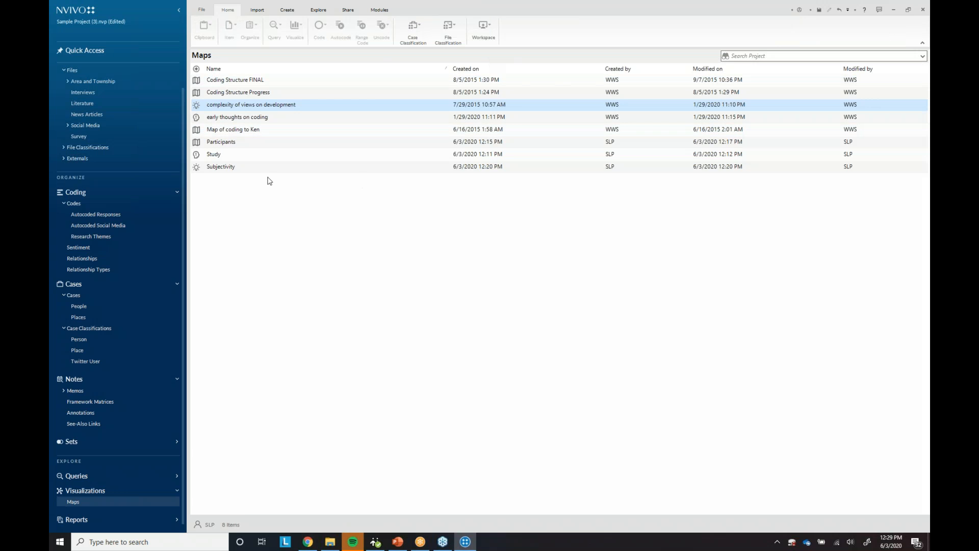
Chart the document coding of the first file in the Interviews folder, and close the chart after viewing it.
left_click(83, 92)
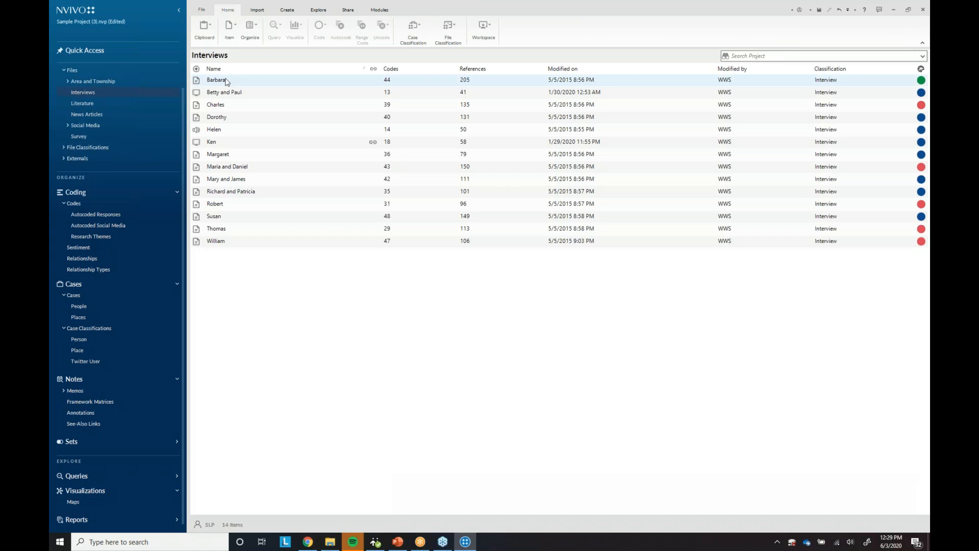
right_click(263, 84)
mouse_move(190, 246)
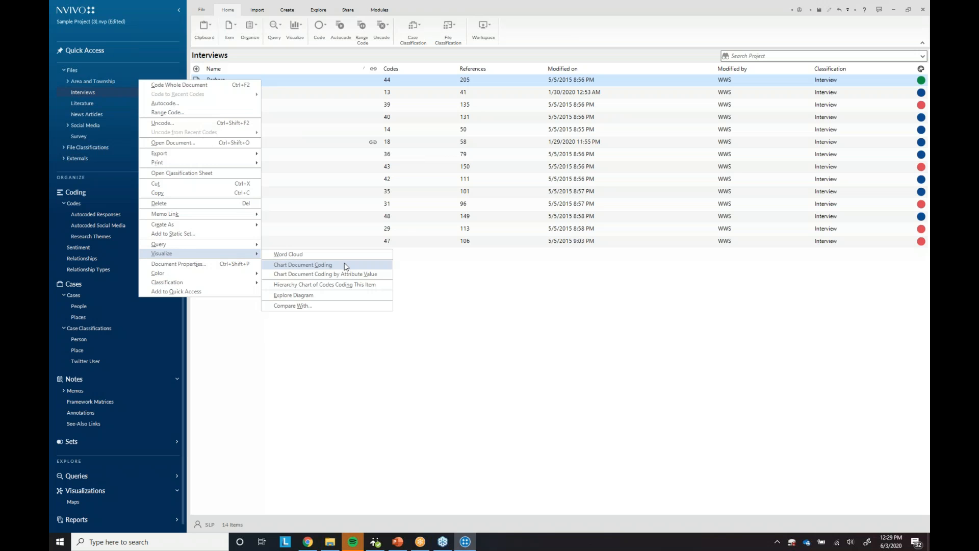
left_click(346, 266)
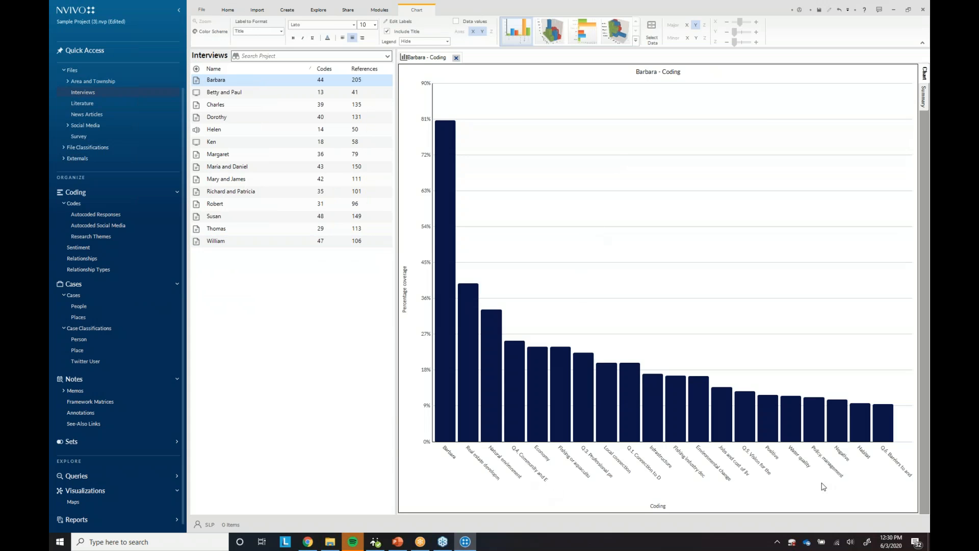
right_click(640, 169)
left_click(727, 170)
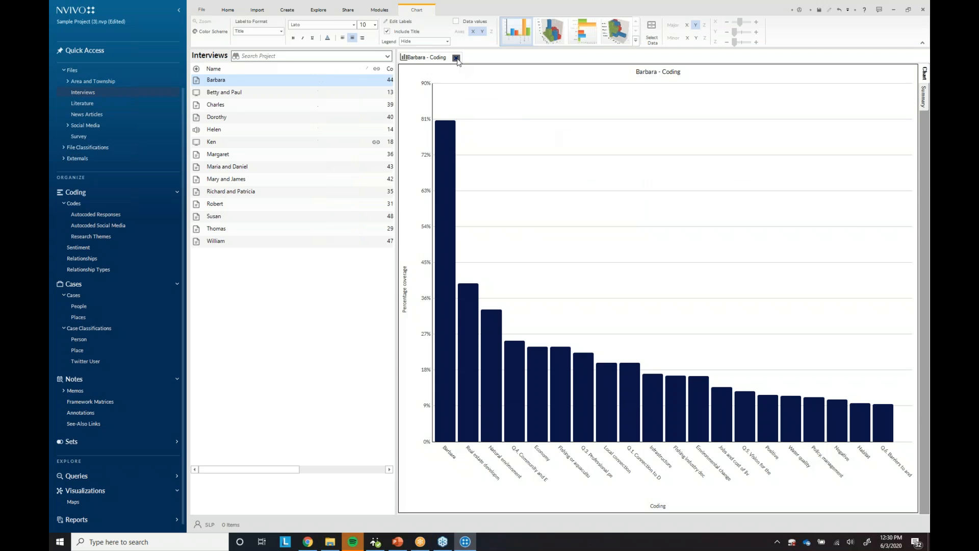
left_click(455, 58)
Create a hierarchy chart of the codes coding the first interview, examine its Economy codes, and close the chart.
right_click(251, 82)
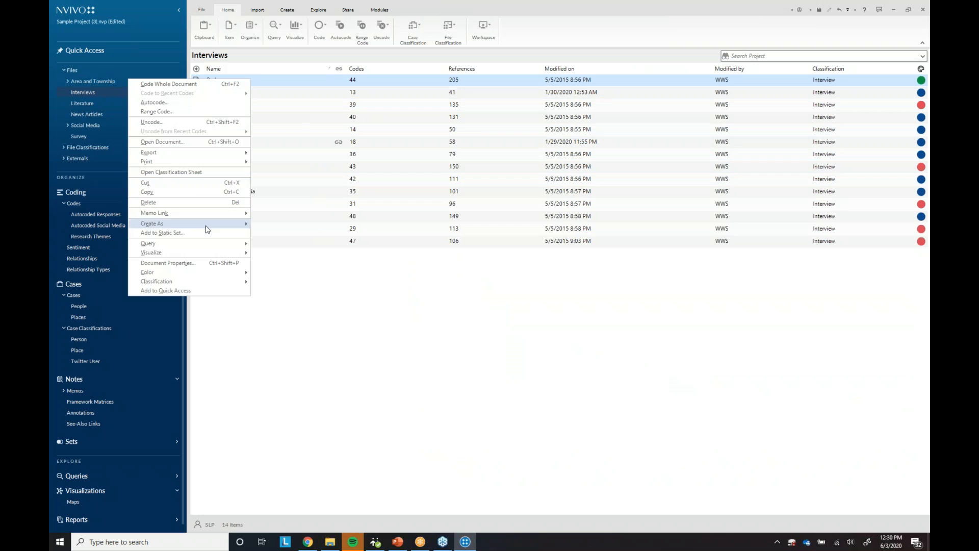
mouse_move(211, 256)
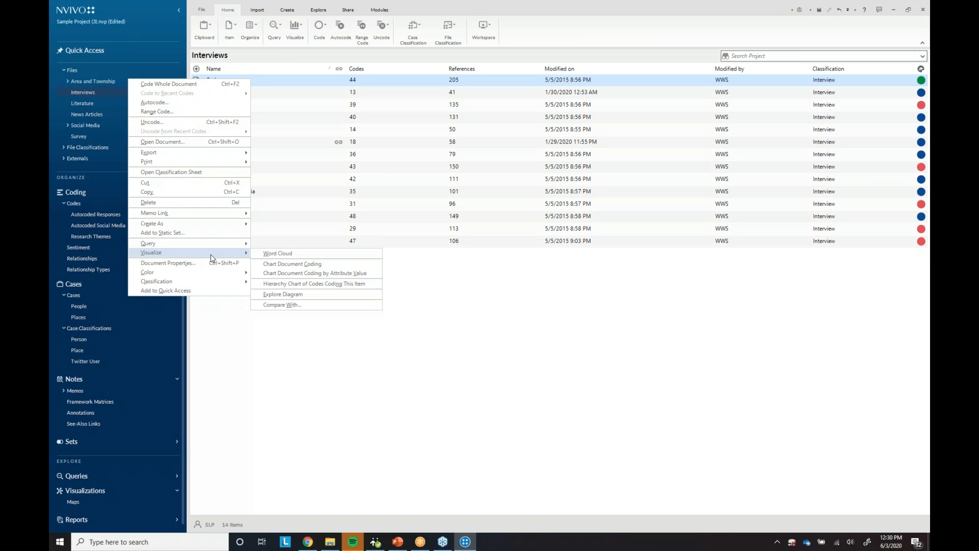
left_click(311, 284)
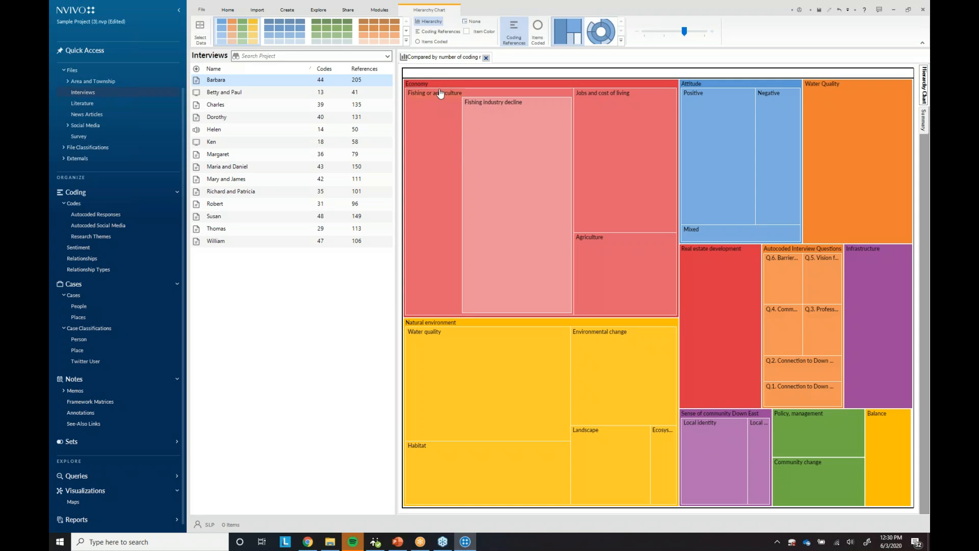
mouse_move(423, 89)
mouse_move(595, 251)
left_click(486, 57)
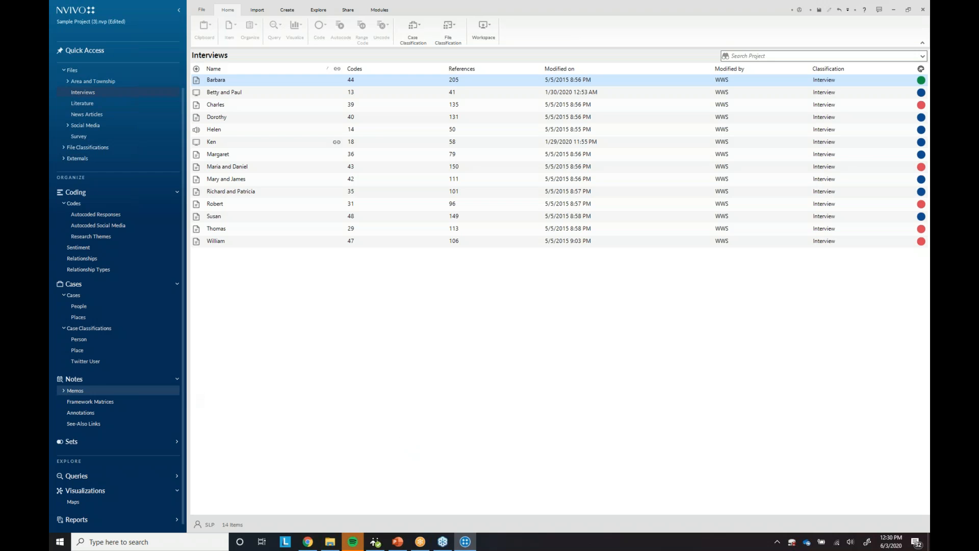
Review the project's relationships and relationship types, and create an egocentric sociogram for the tenth case under Interview Participants.
left_click(87, 258)
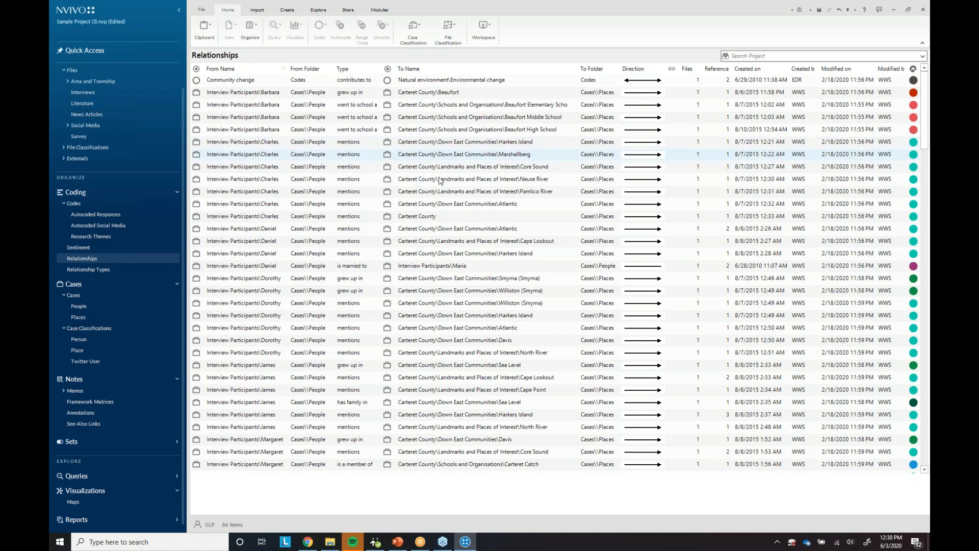
left_click(88, 269)
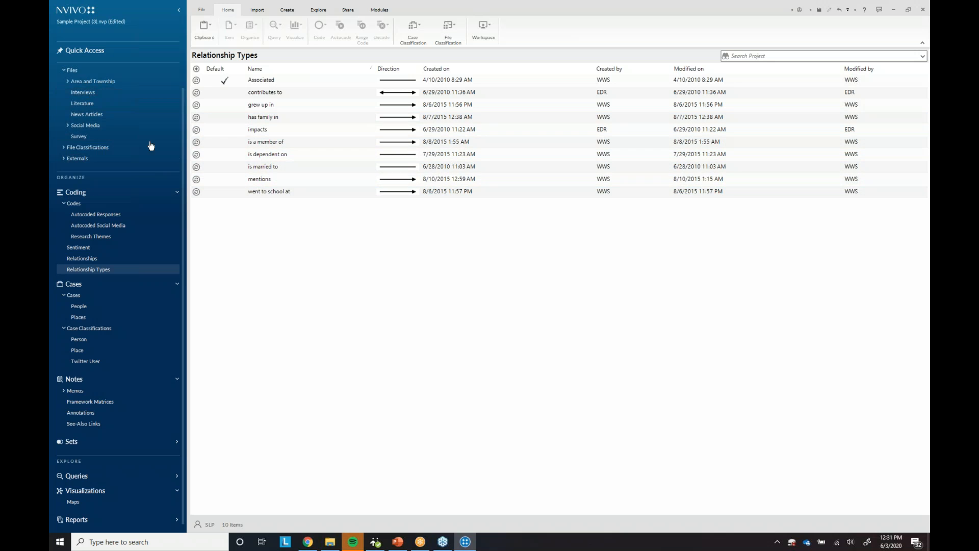
left_click(77, 308)
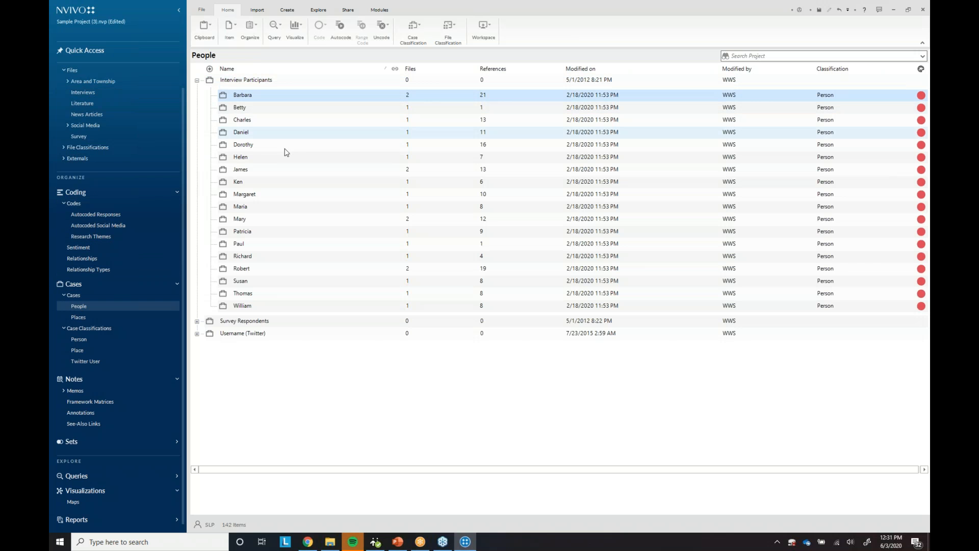
left_click(250, 206)
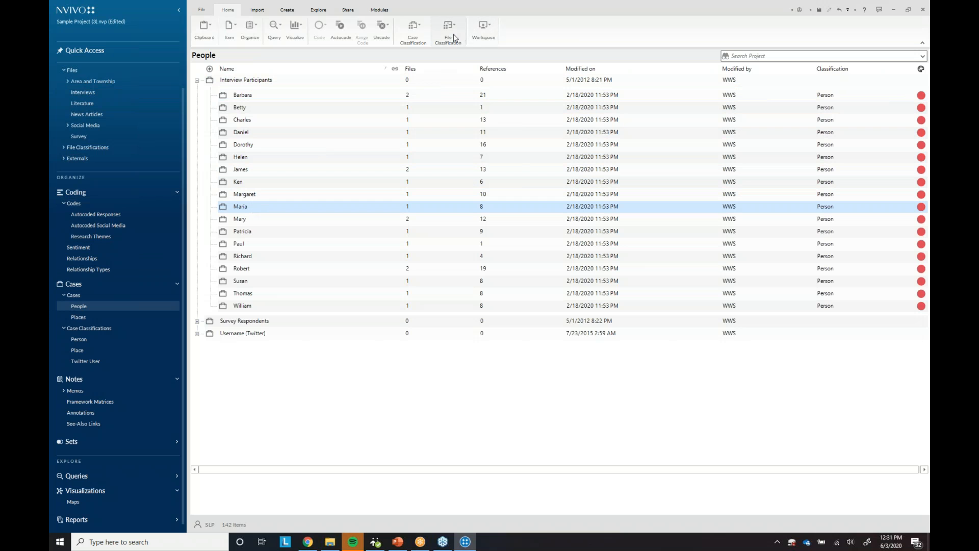
left_click(317, 11)
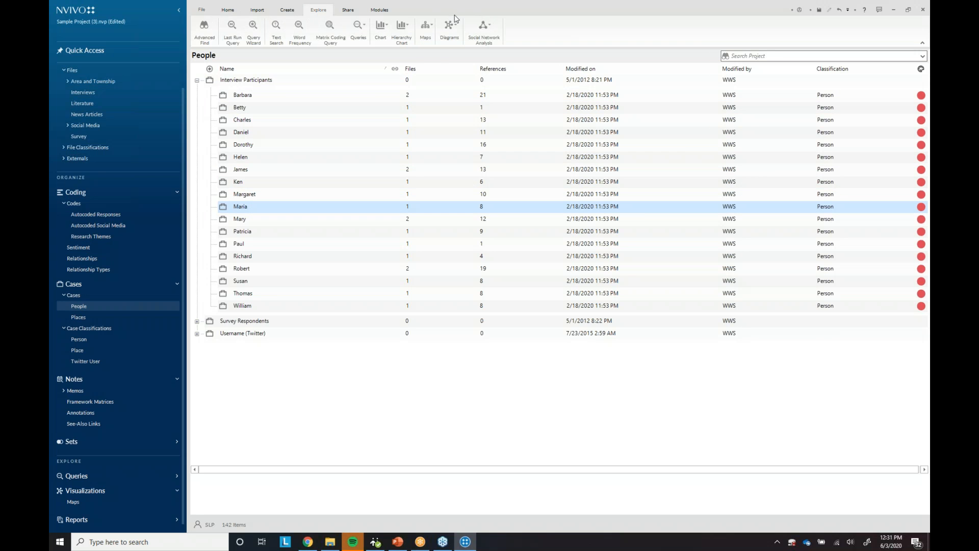
left_click(484, 33)
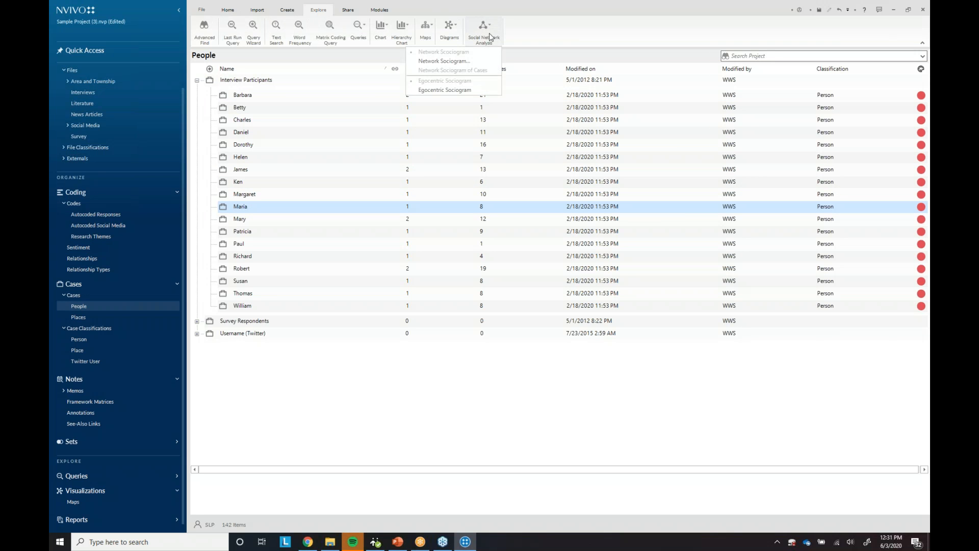
left_click(470, 91)
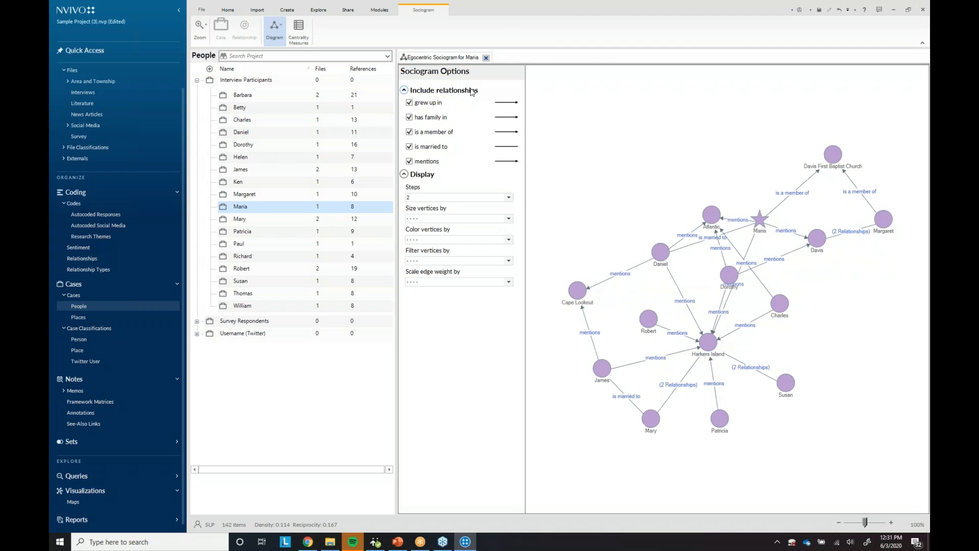
Move the sociogram's star vertex out to the right edge of the network and check the diagram's export options.
left_click_drag(759, 223, 864, 301)
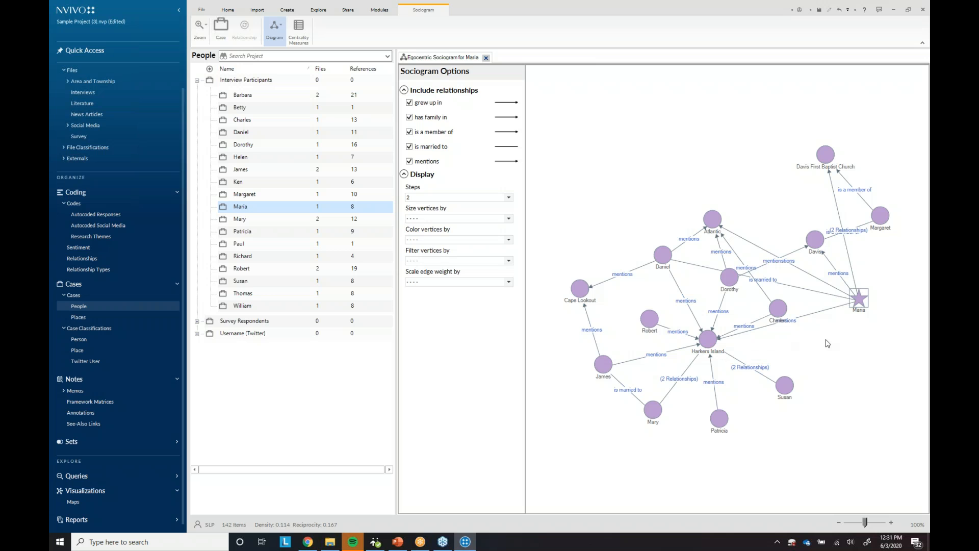
right_click(609, 137)
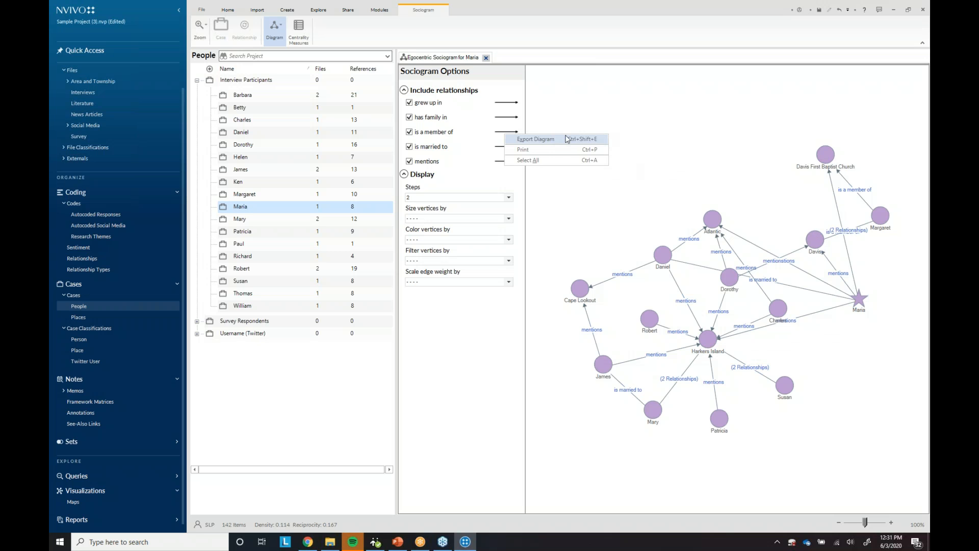
left_click(662, 133)
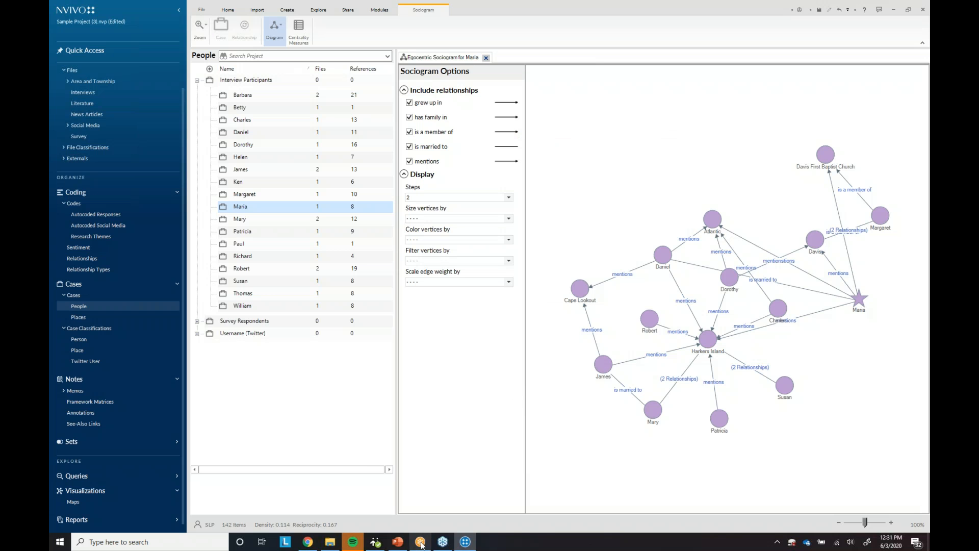
Switch to the PowerPoint presentation and start the slide show from the "Three components for qualitative findings presentation" slide.
left_click(398, 542)
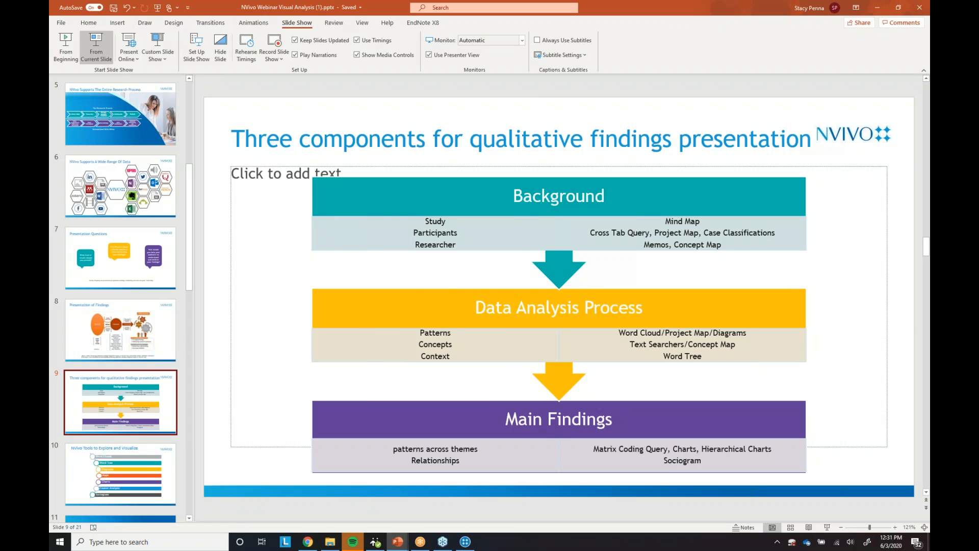
left_click(96, 46)
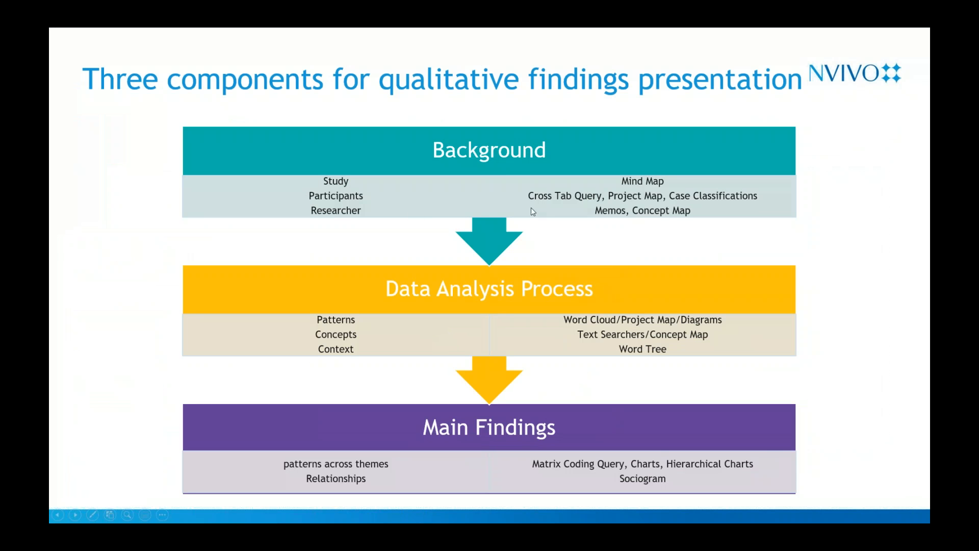
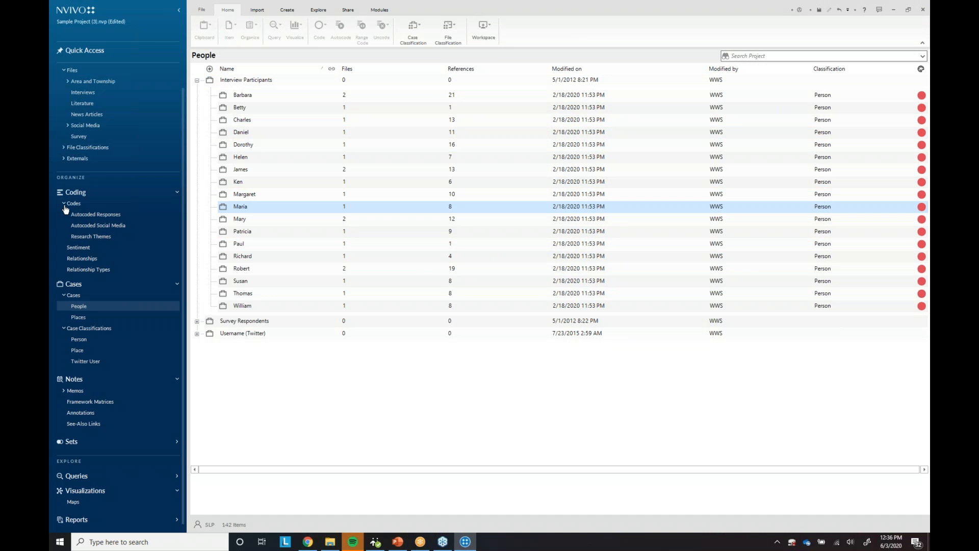
Create a new top-level code named Challenges in the Research Themes folder.
left_click(90, 236)
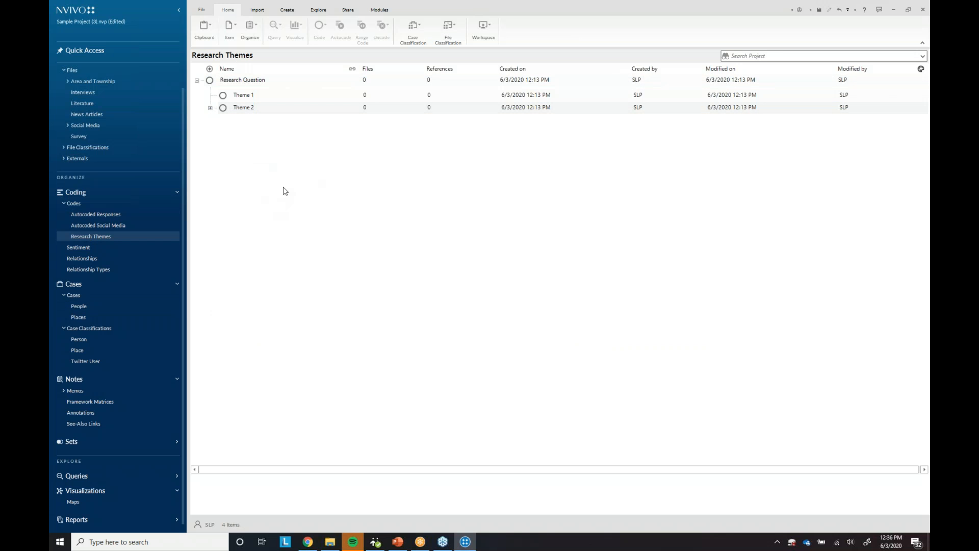
right_click(304, 158)
key("Escape")
left_click(287, 9)
left_click(281, 30)
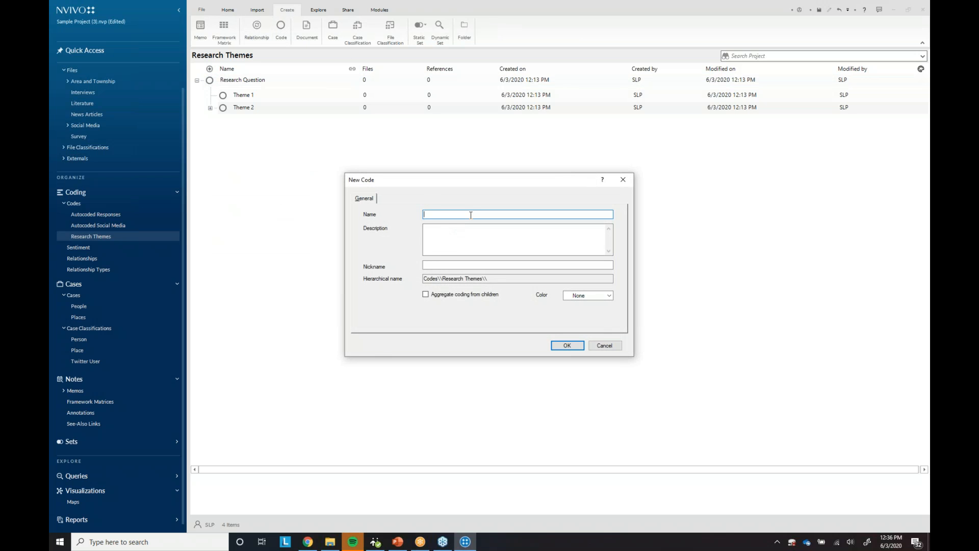
type("Challenges")
left_click(567, 347)
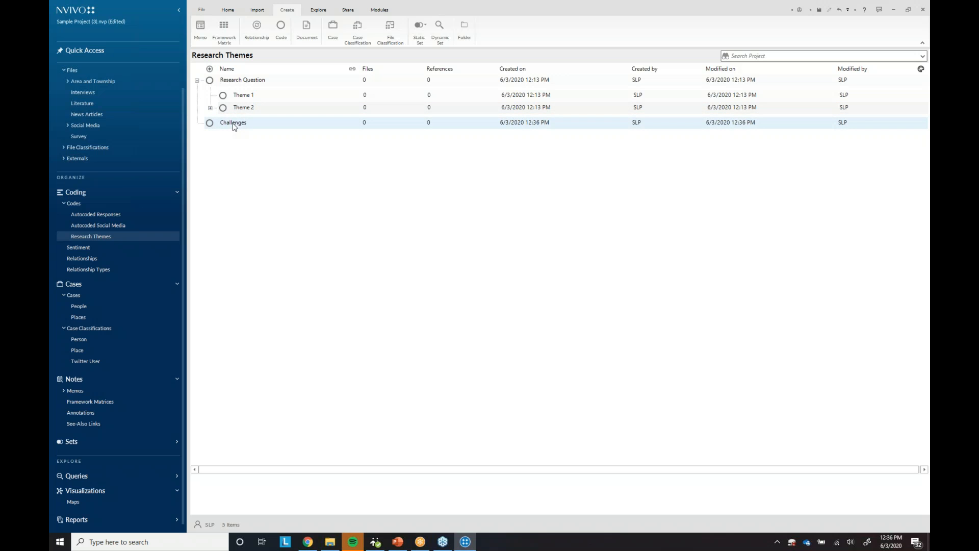
Open the first interview and code the participant's first answer under Q.1 Connection to Down East to the Challenges code.
left_click(73, 91)
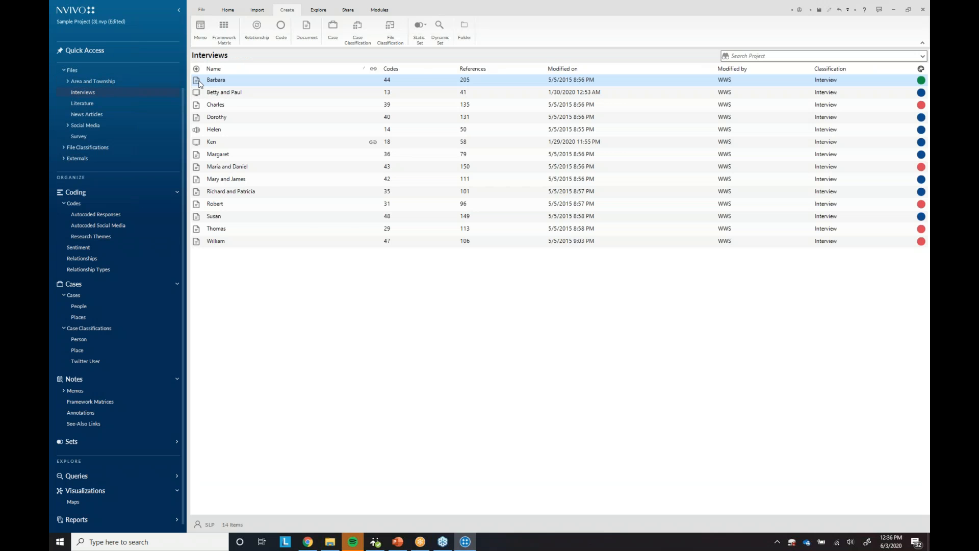
double_click(199, 83)
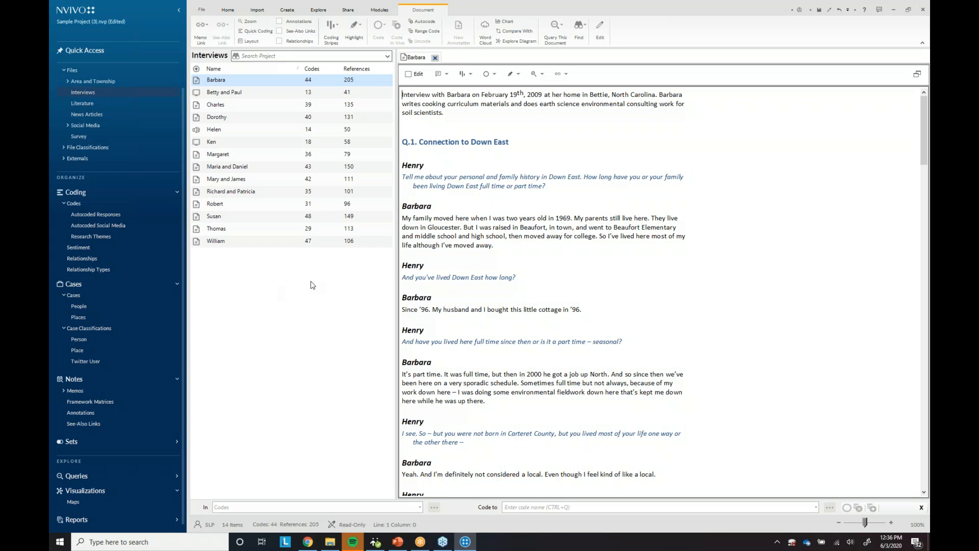
left_click(90, 237)
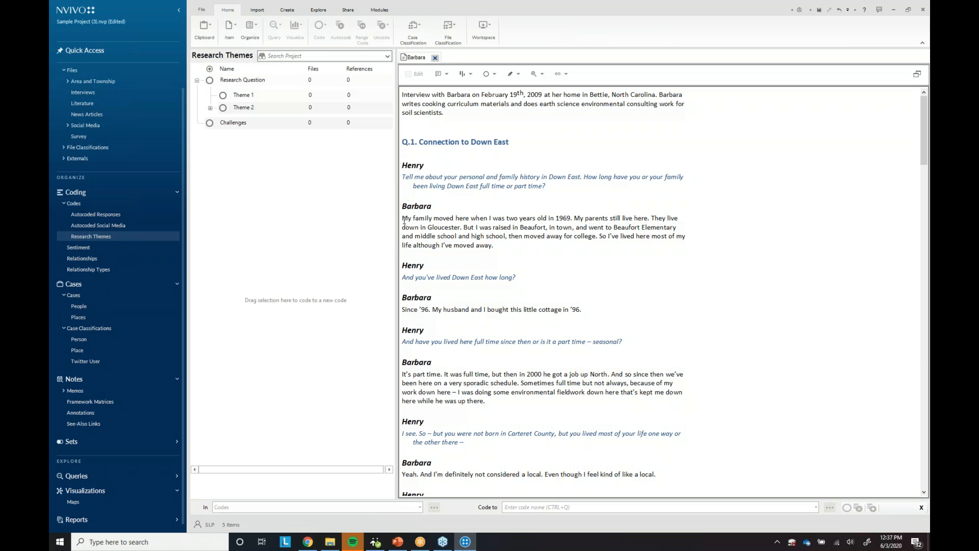
left_click_drag(404, 218, 256, 122)
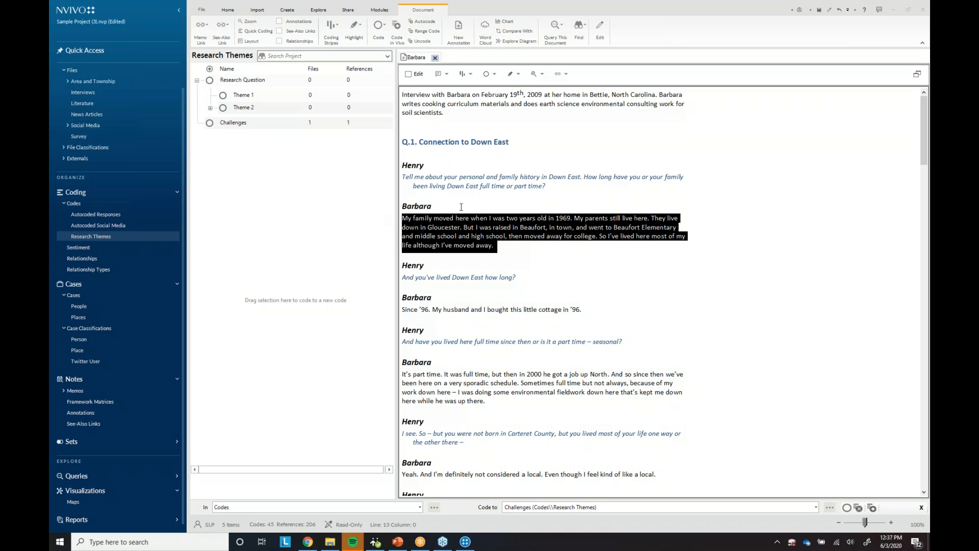
left_click(461, 186)
Autocode all files in the Interviews folder by identified themes, keeping every theme and coding sentences.
left_click(91, 94)
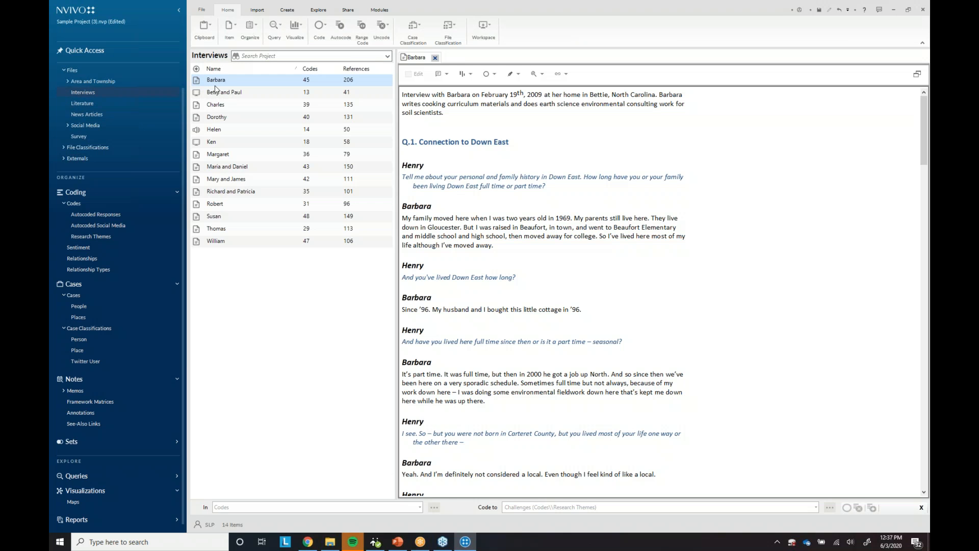
key("ctrl+a")
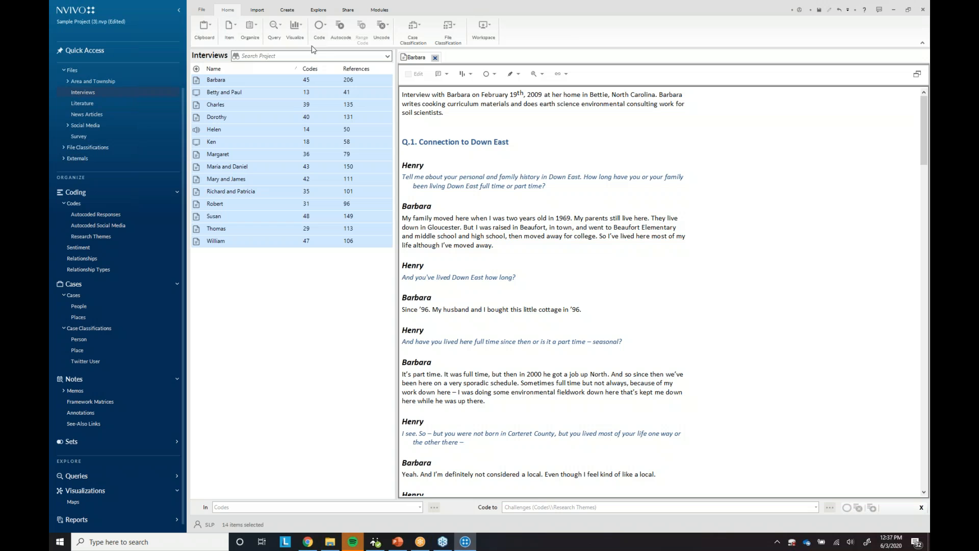
left_click(340, 31)
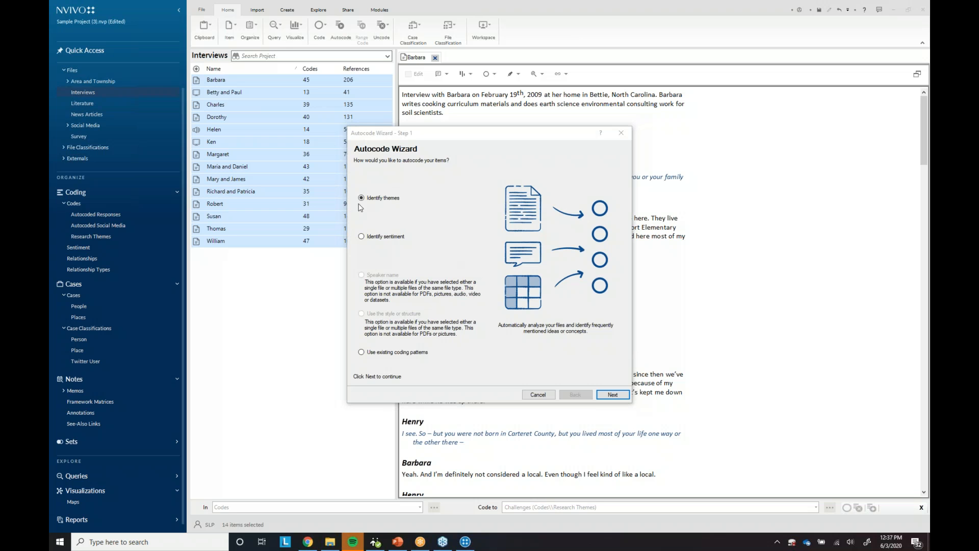
left_click(613, 394)
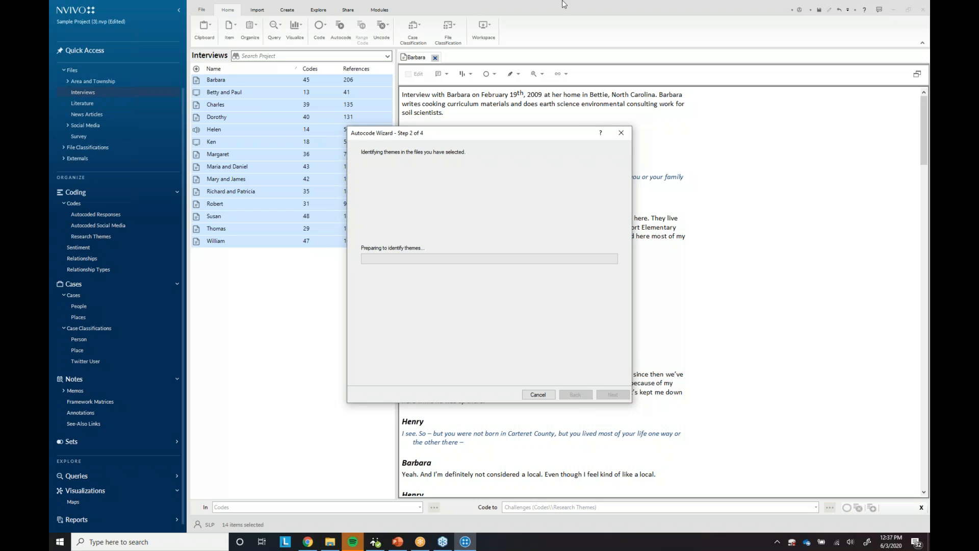
left_click_drag(394, 133, 393, 192)
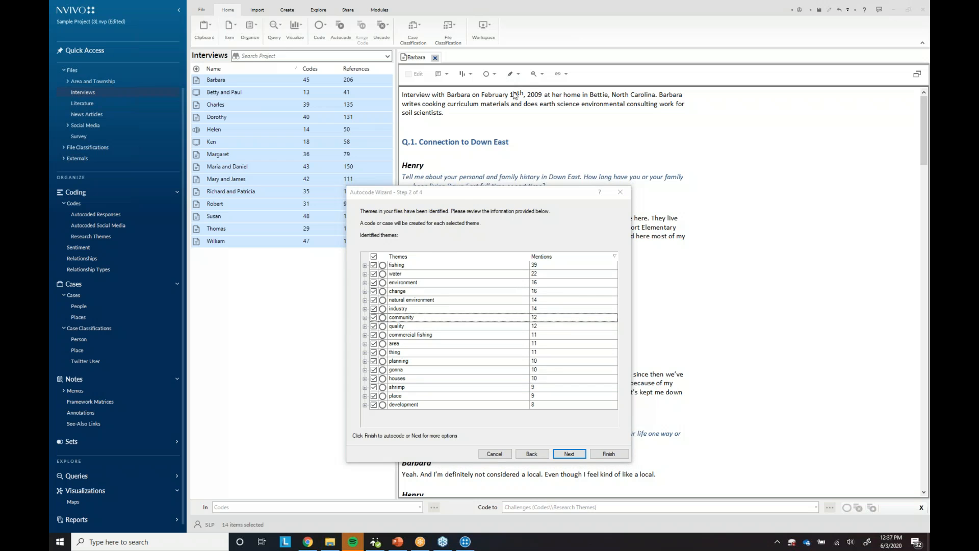
left_click(566, 450)
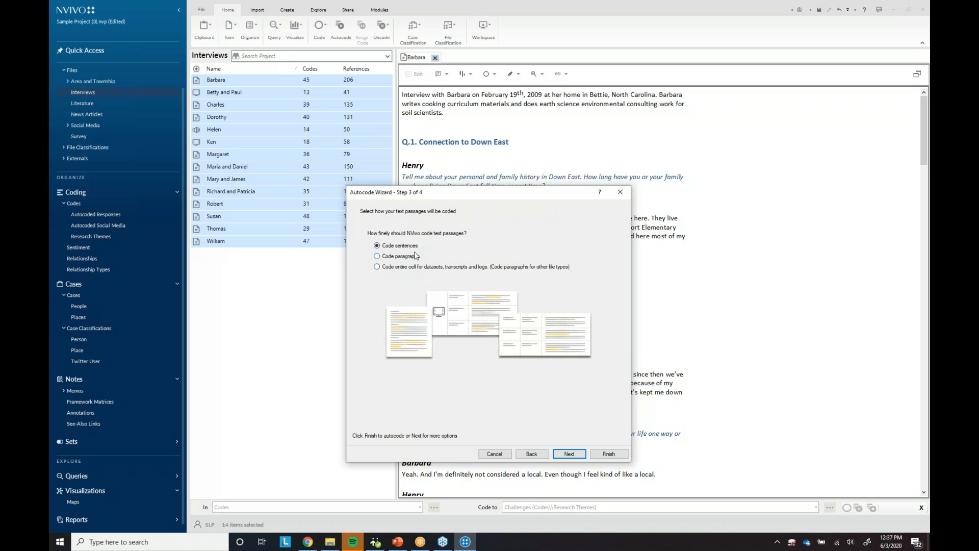
left_click(608, 453)
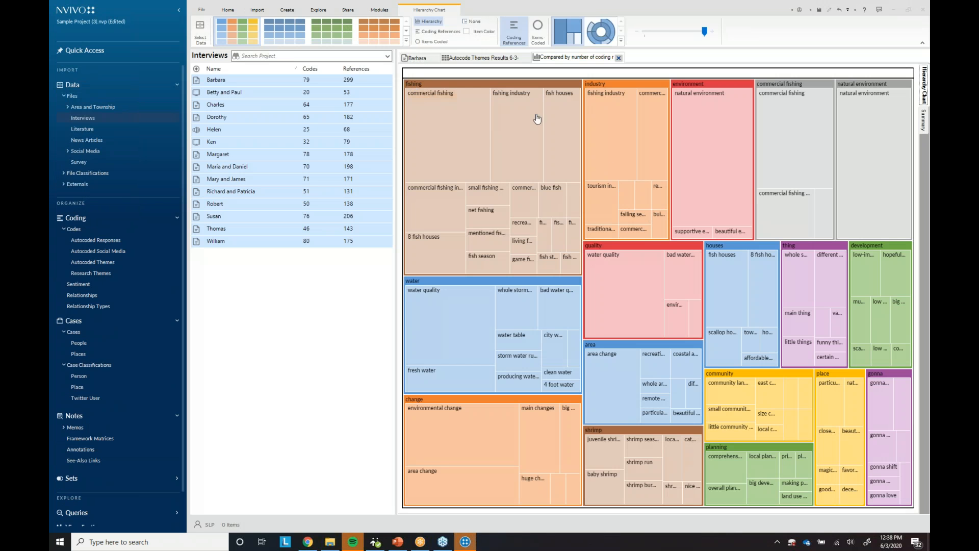
Examine the autocode themes results matrix across its columns and the resulting codes in the Autocoded Themes folder.
left_click(518, 58)
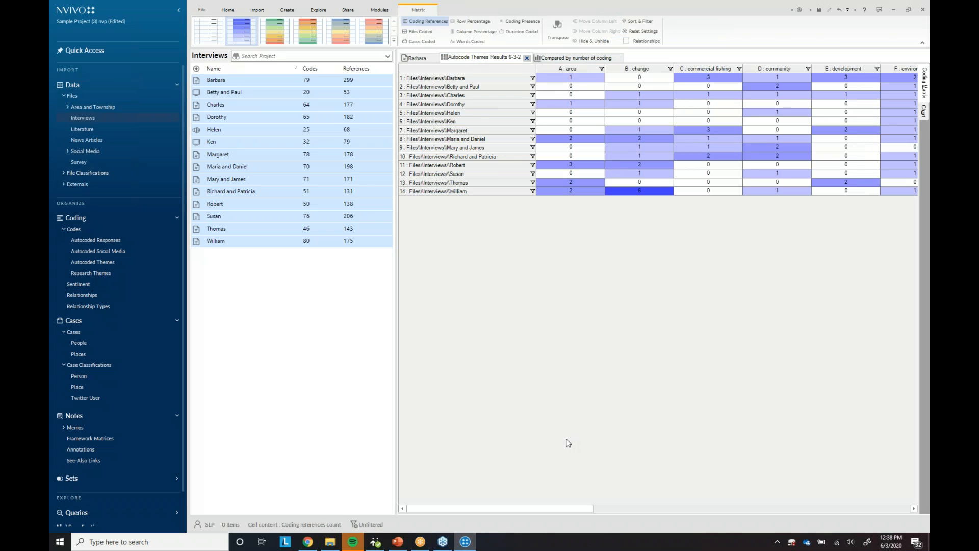
left_click_drag(532, 508, 645, 512)
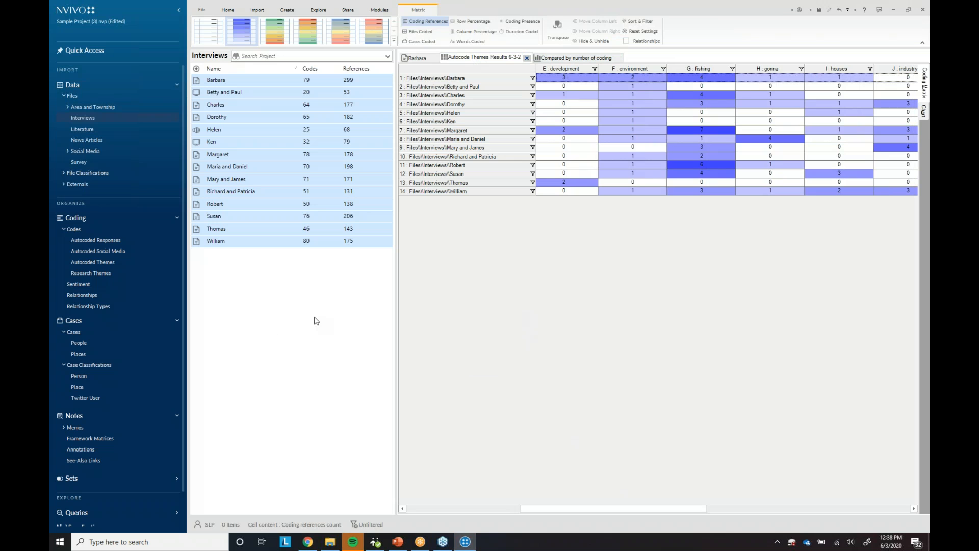
left_click(95, 263)
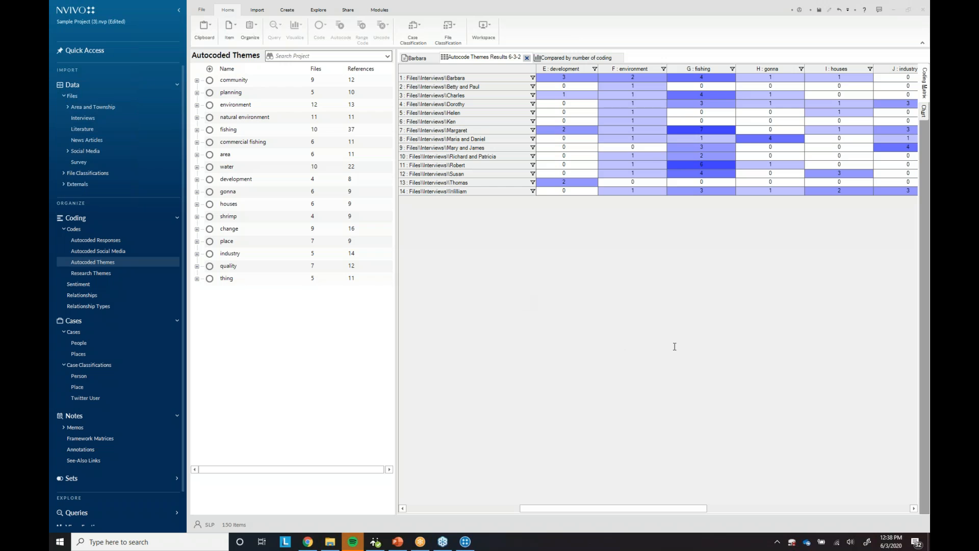
Open the online NVivo Windows Help from the help resources and look through its Introducing NVivo and Organize topics.
left_click(201, 10)
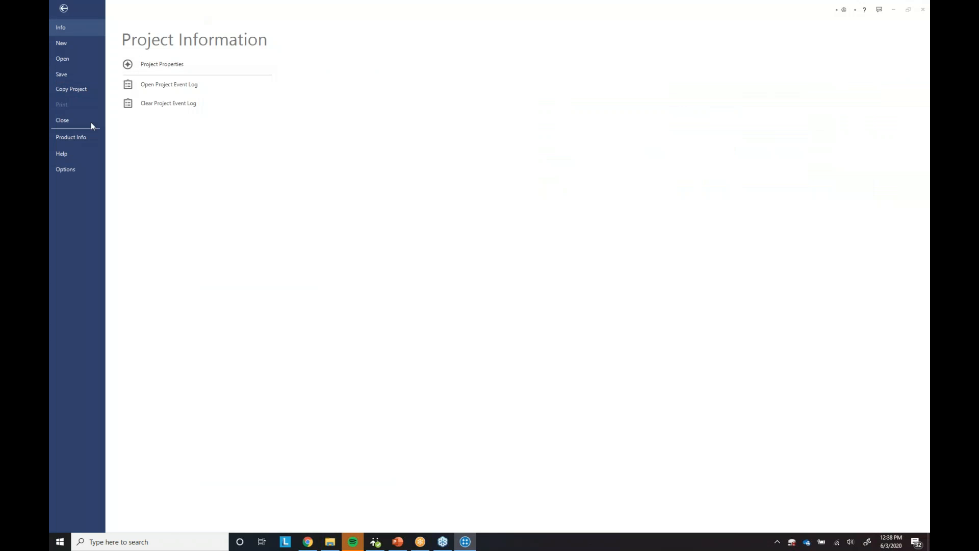
left_click(69, 153)
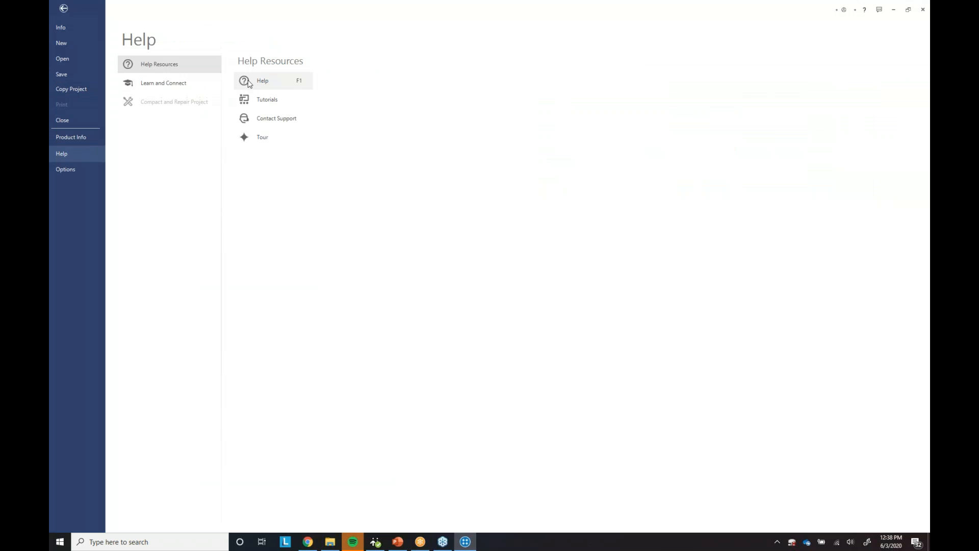
left_click(270, 86)
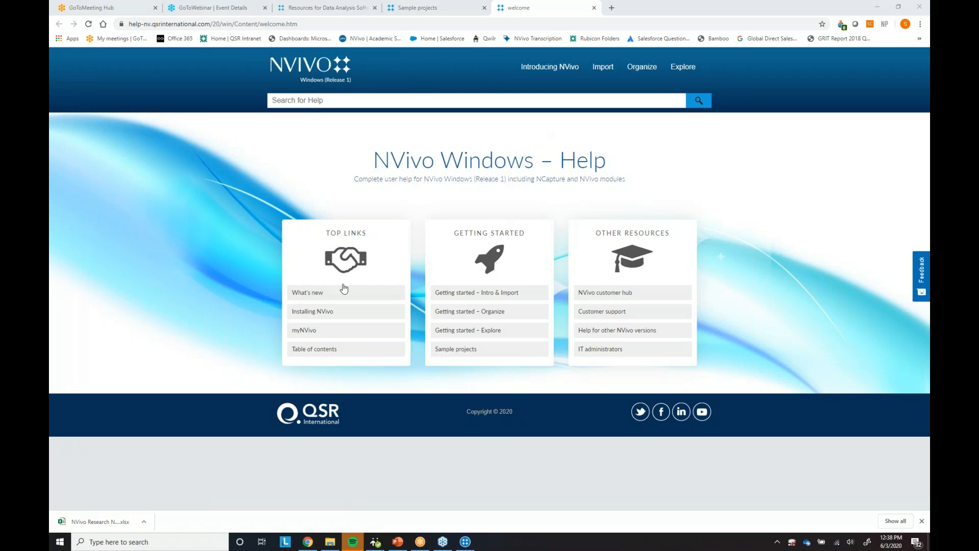
mouse_move(543, 71)
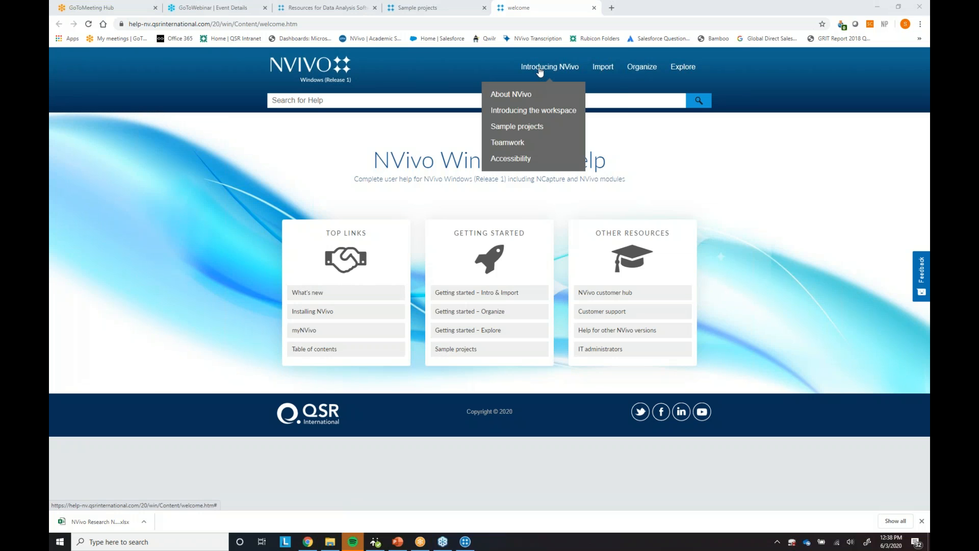
mouse_move(631, 72)
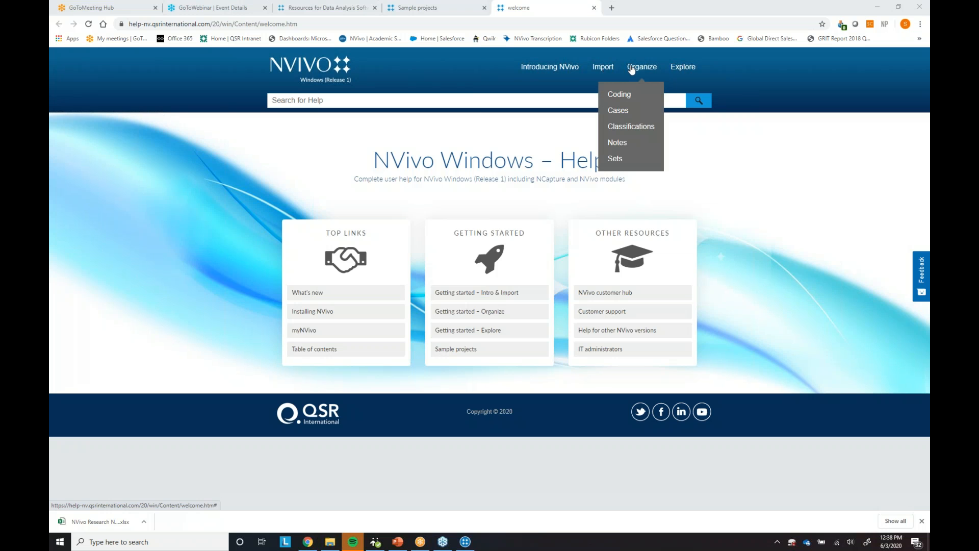
Open the Coding topic under Organize in the NVivo Windows Help and look through its sections and related material.
left_click(621, 95)
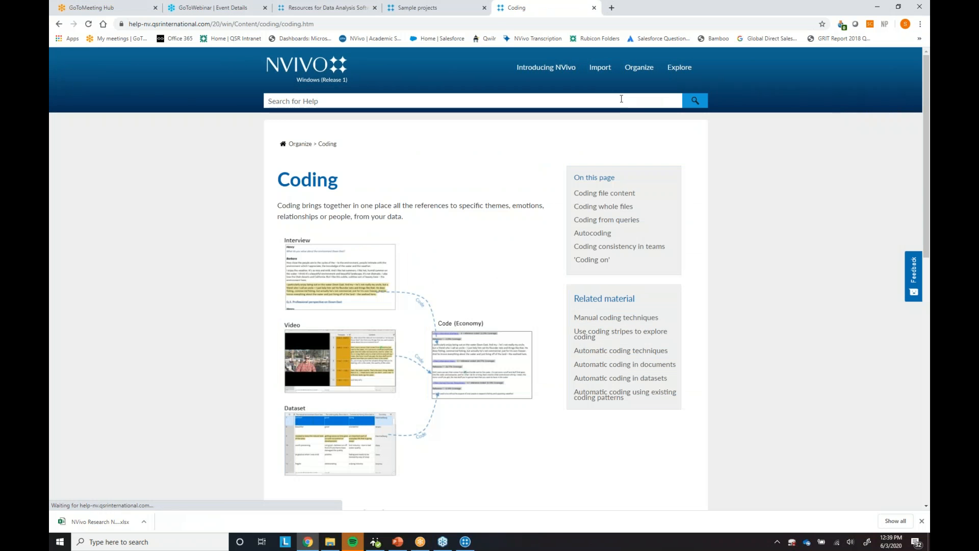
scroll(393, 300, "down", 12)
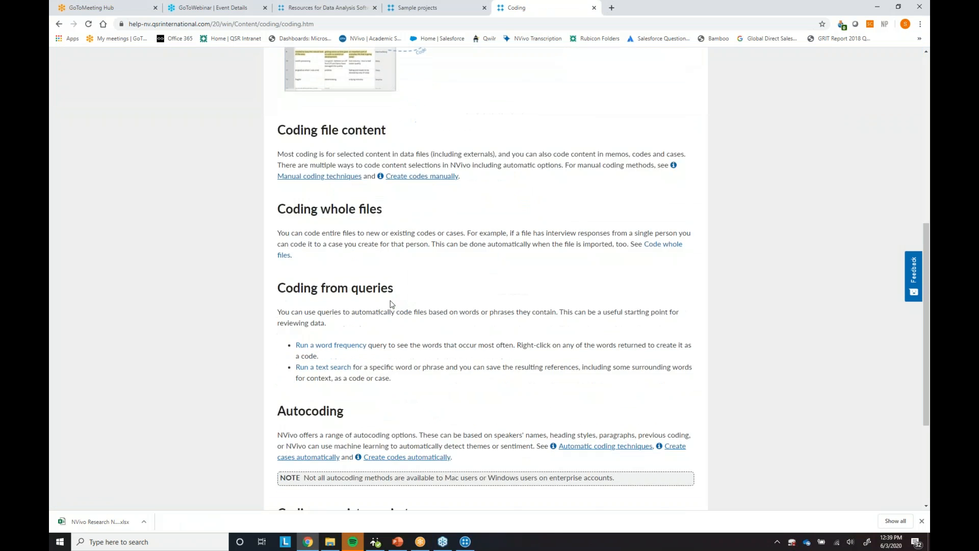
scroll(391, 304, "up", 12)
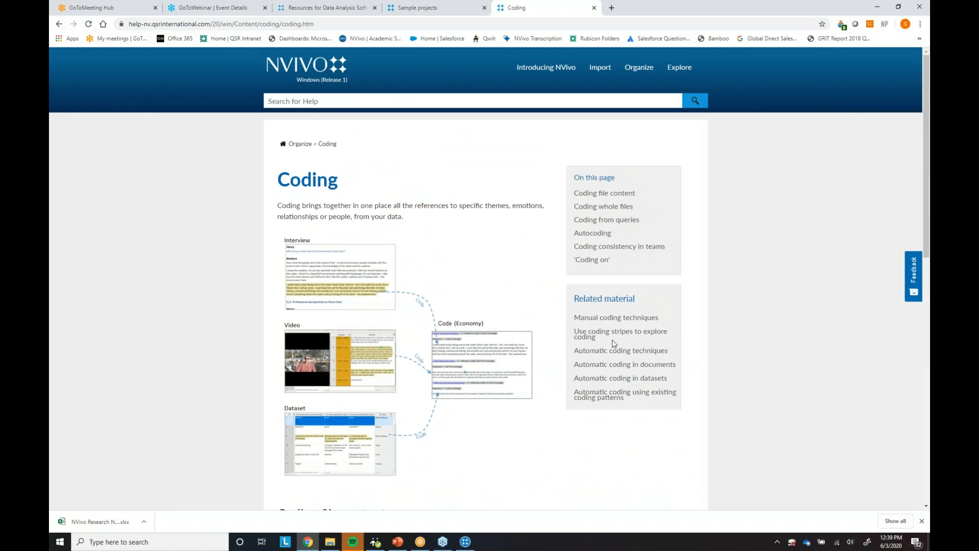
On the NVivo website, view the On-demand Webinars page and the Customer Hub page.
left_click(336, 8)
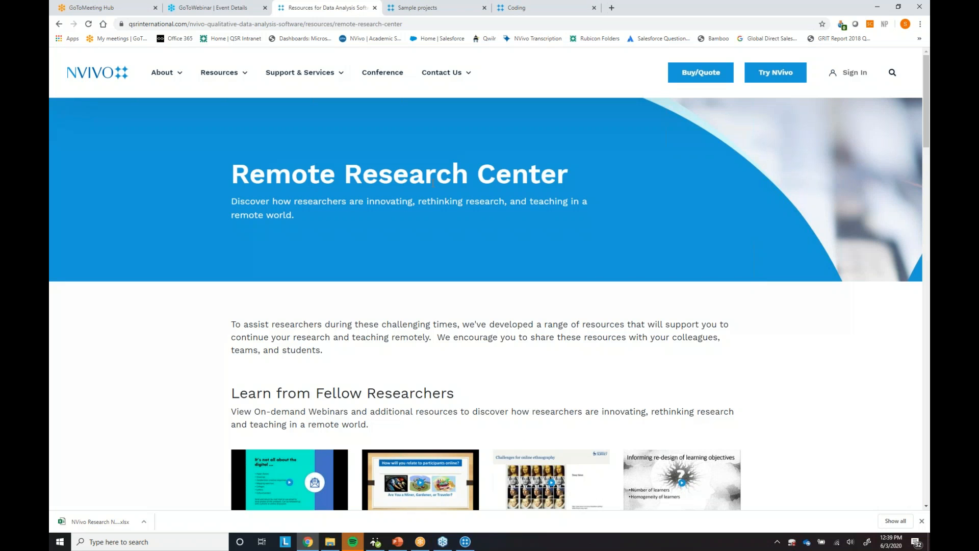
mouse_move(215, 70)
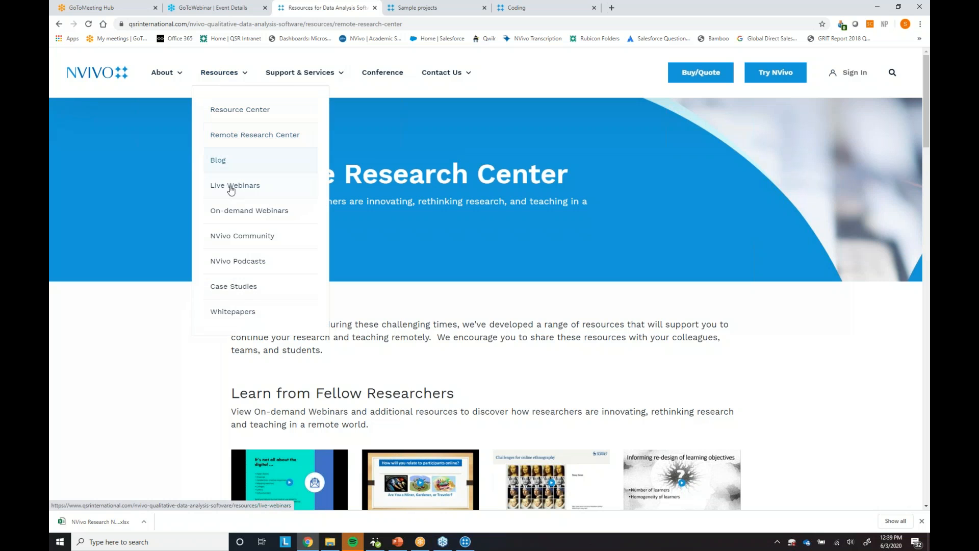
left_click(236, 216)
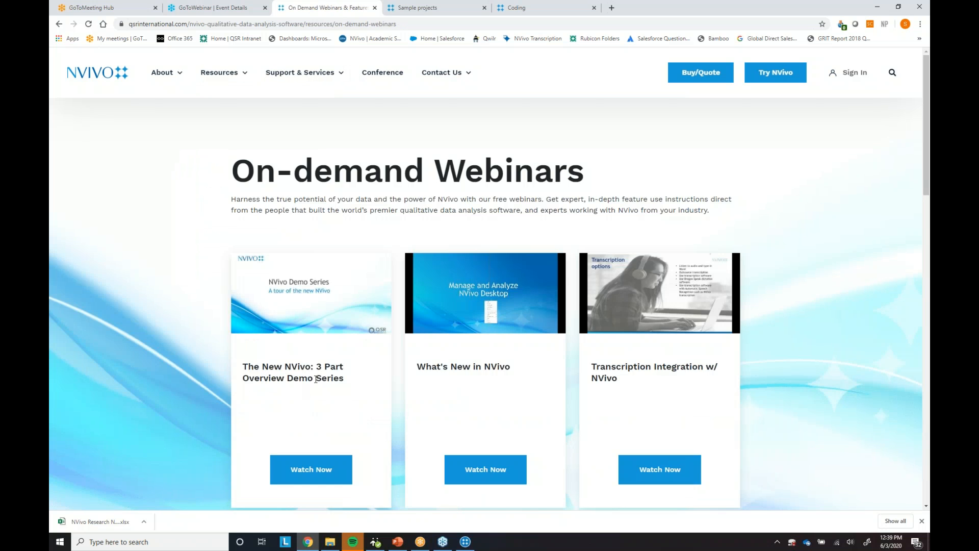
mouse_move(299, 83)
left_click(316, 136)
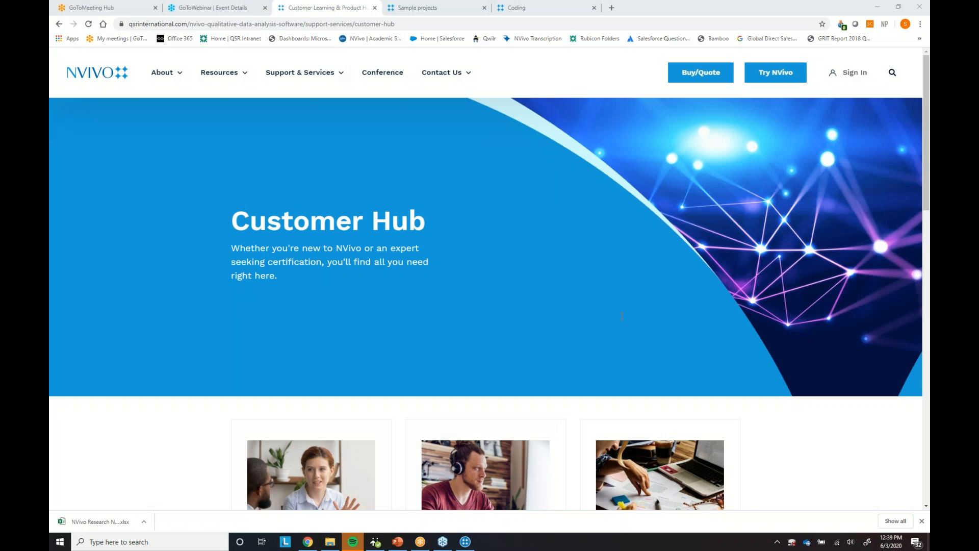
Switch to NVivo and close the open interview, the autocode themes results matrix and its hierarchy chart.
left_click(465, 542)
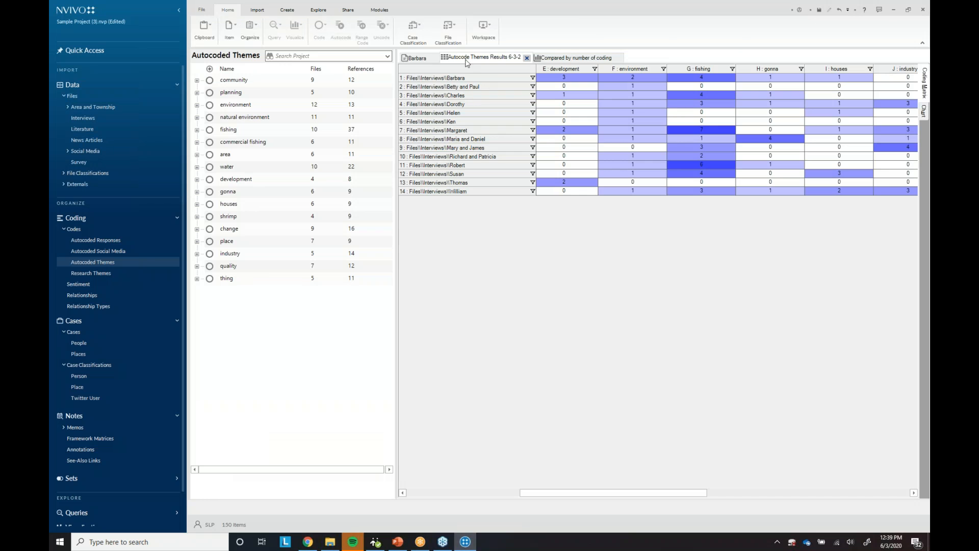
left_click(433, 57)
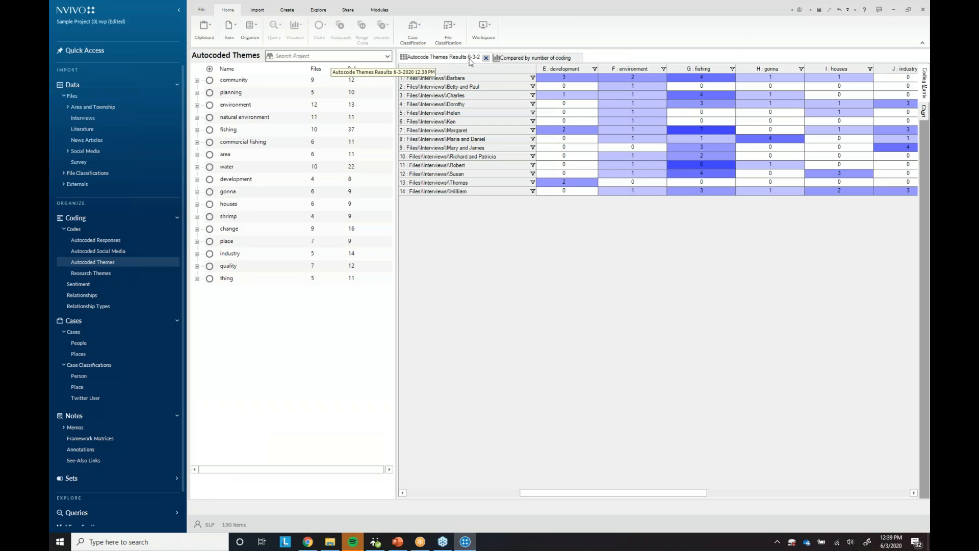
left_click(485, 58)
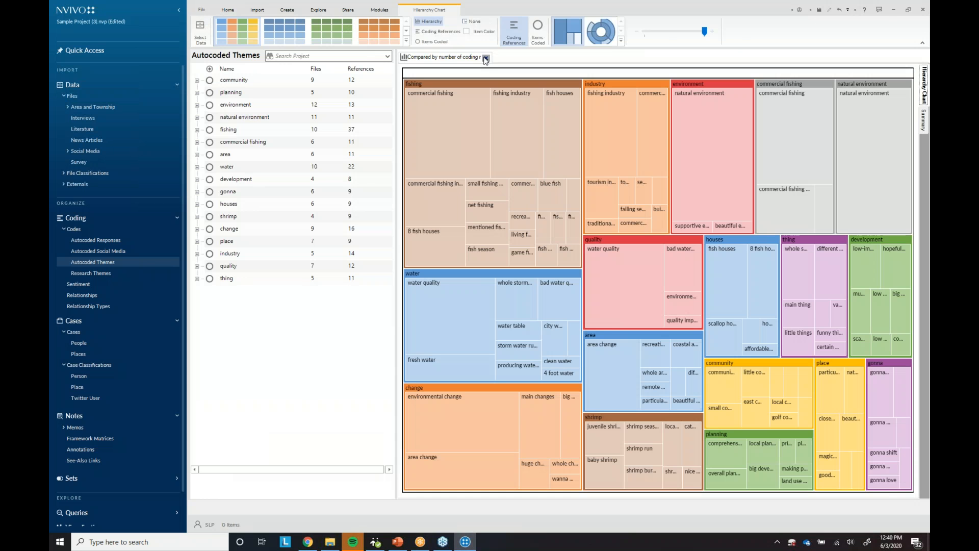
left_click(485, 58)
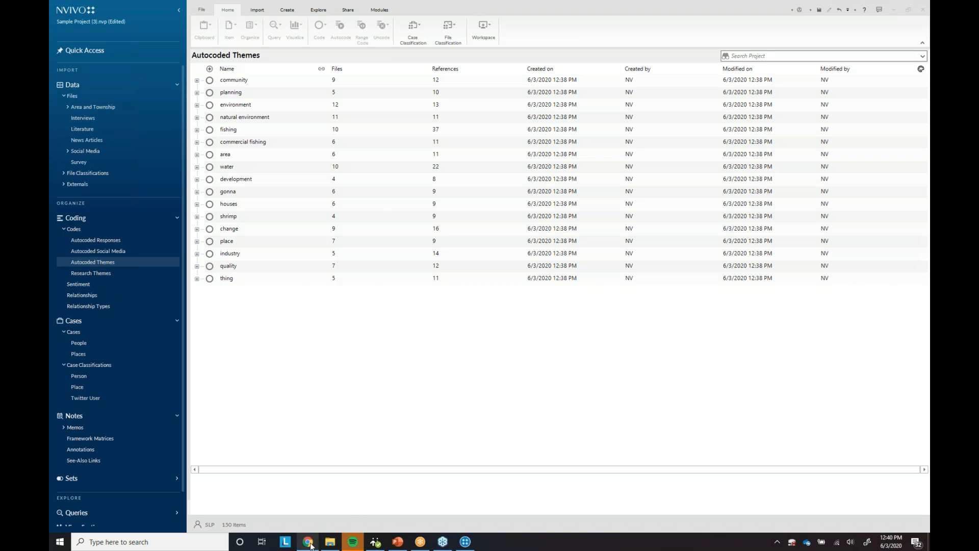
Switch back to the NVivo website in Chrome and show the list of available resources.
mouse_move(401, 547)
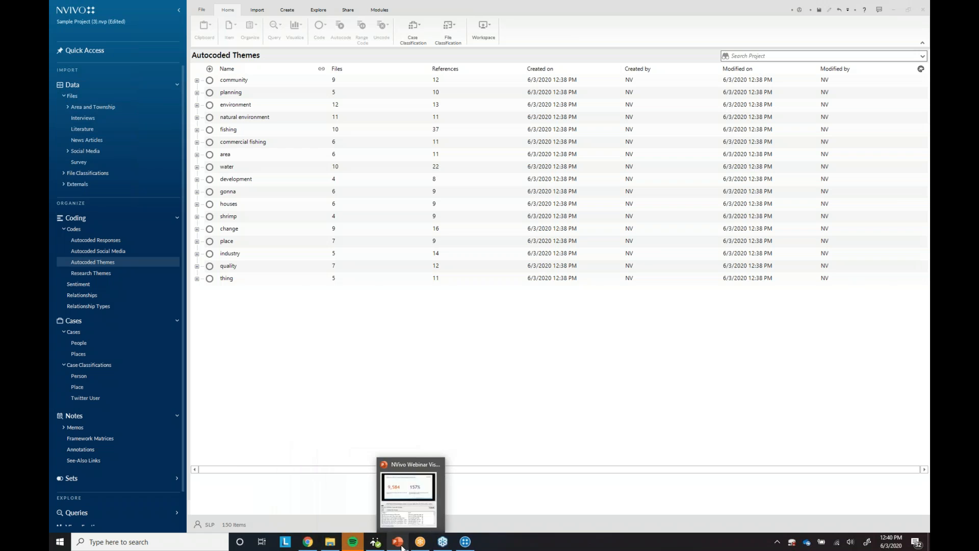
left_click(330, 542)
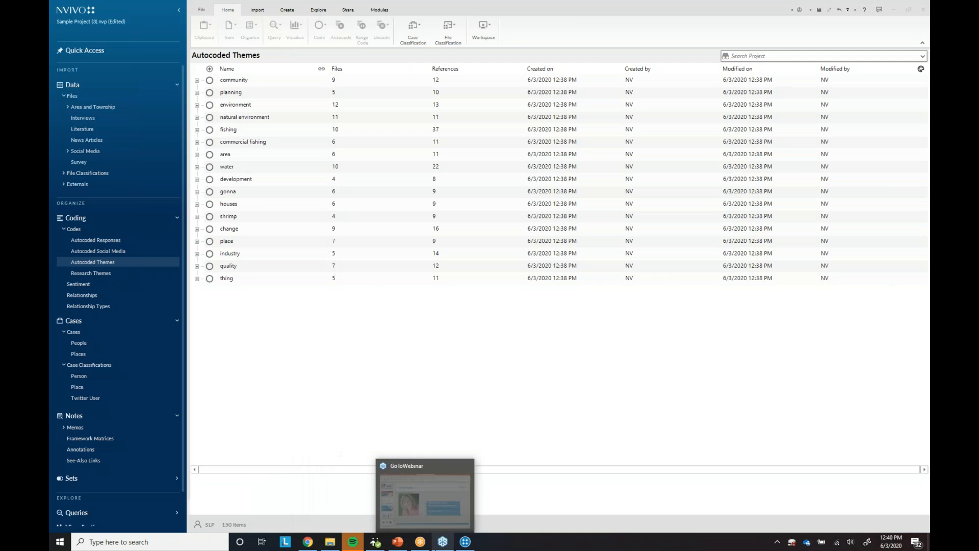
mouse_move(308, 543)
left_click(311, 516)
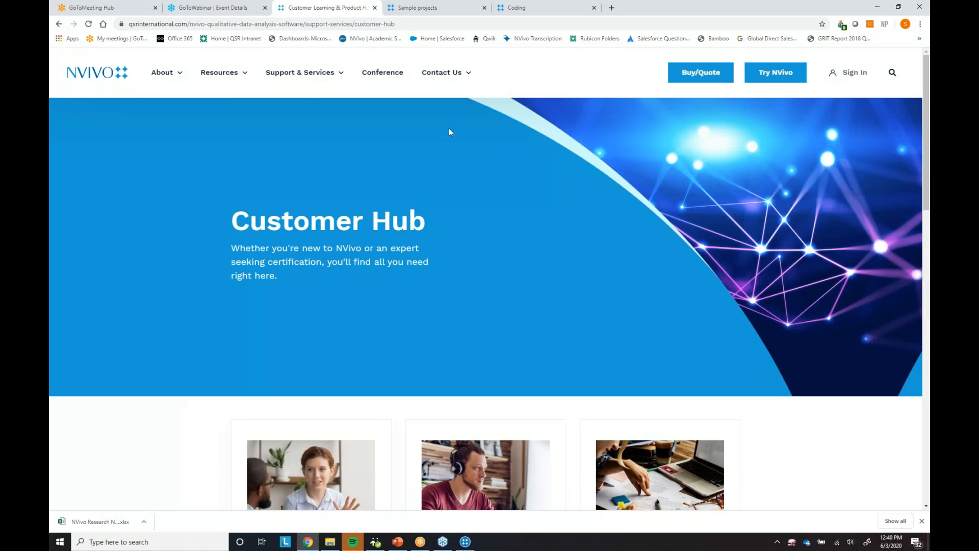
mouse_move(219, 80)
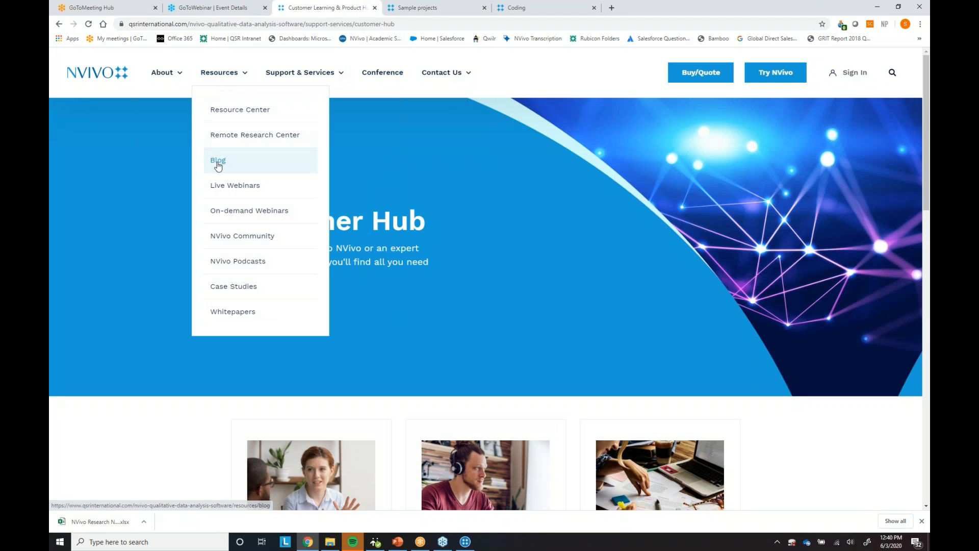